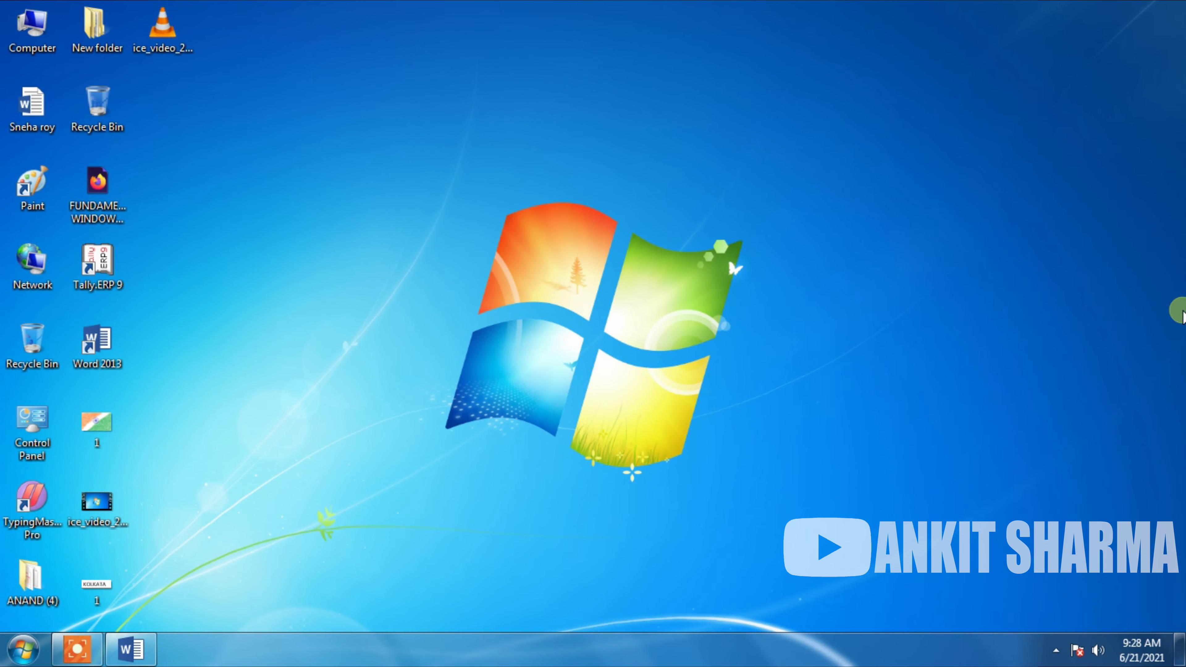
- Bring the blank Document1 window of Word 2013 to the front from the taskbar
click(131, 649)
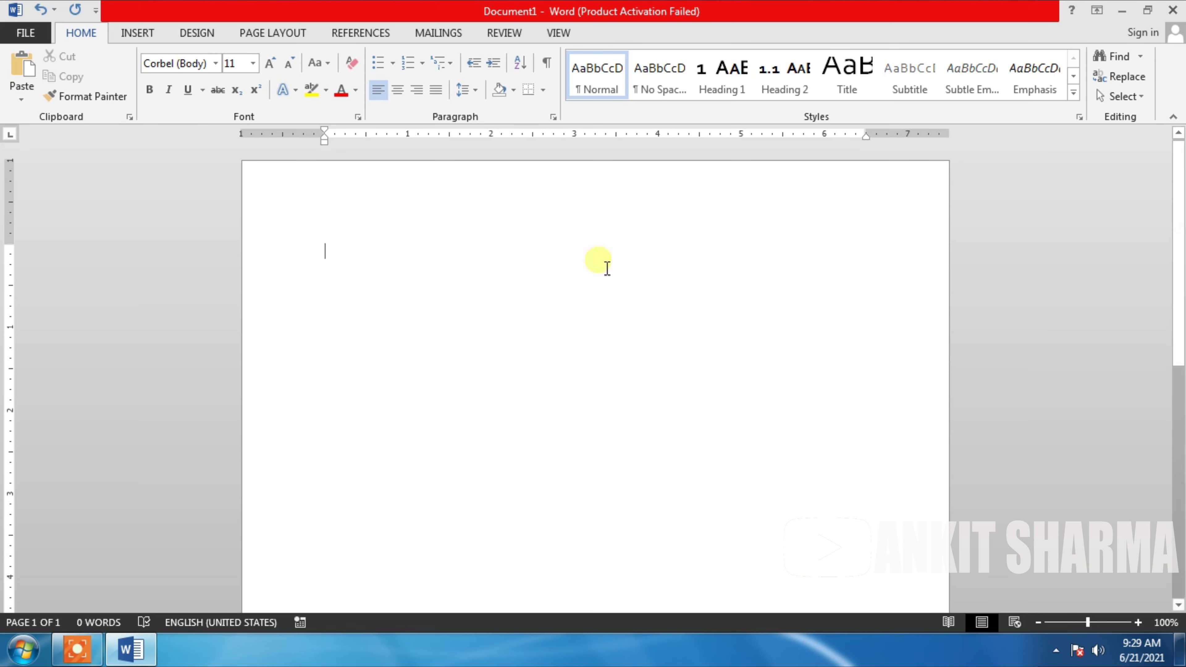
click(358, 117)
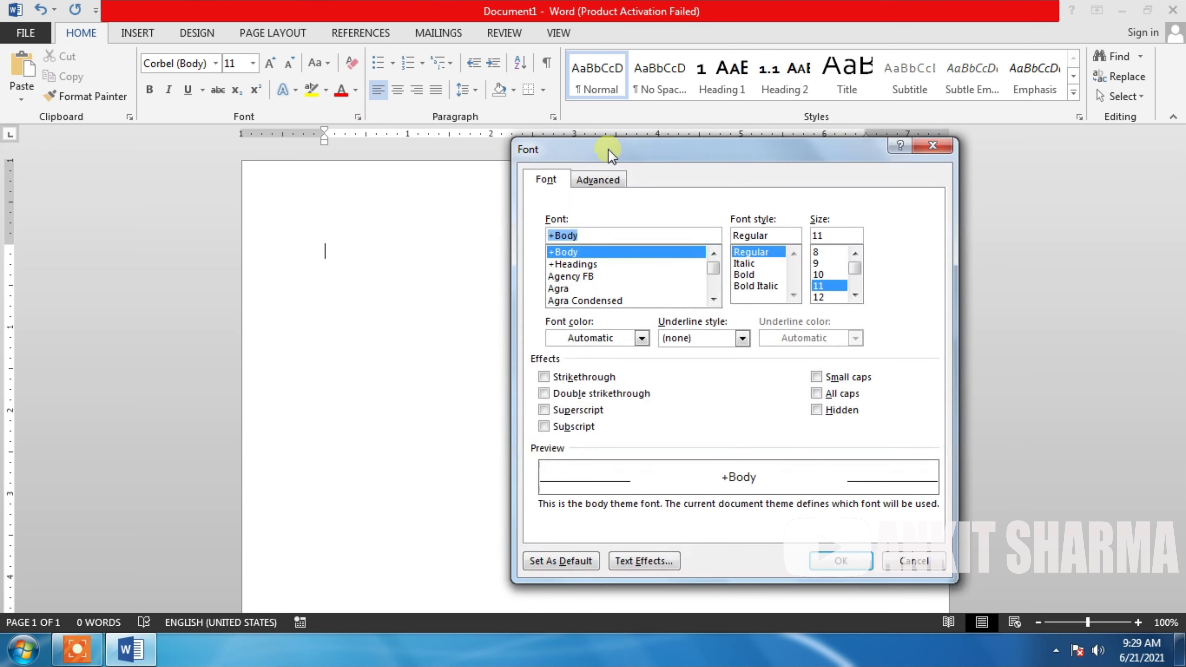
drag(659, 141, 601, 90)
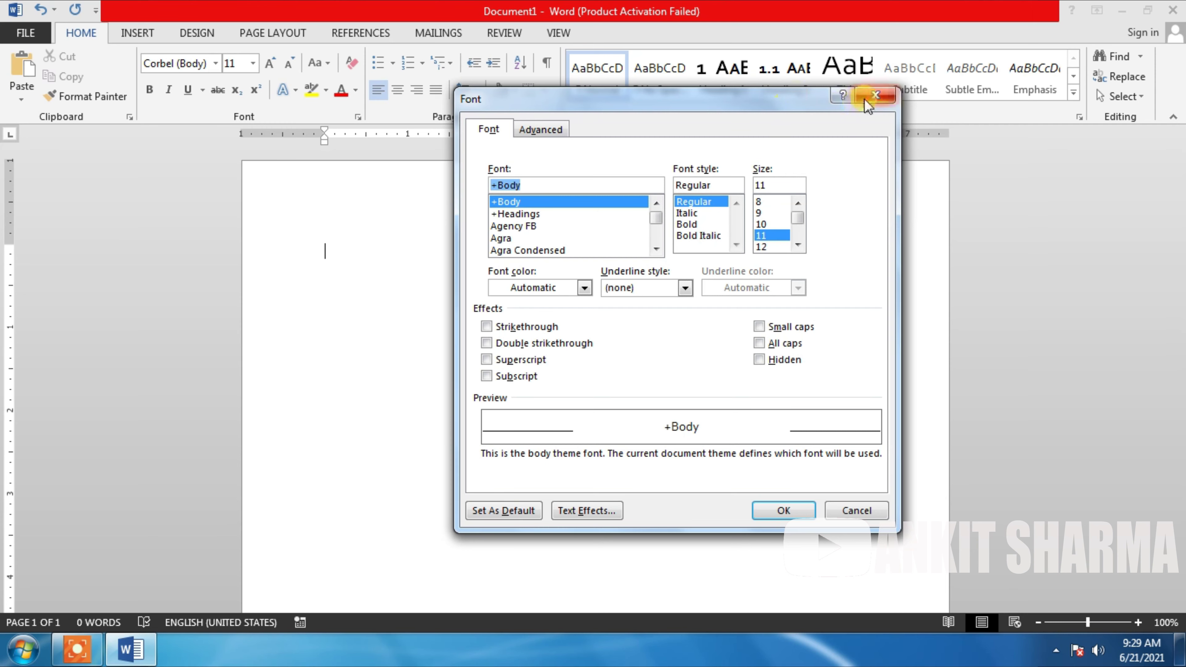
click(873, 96)
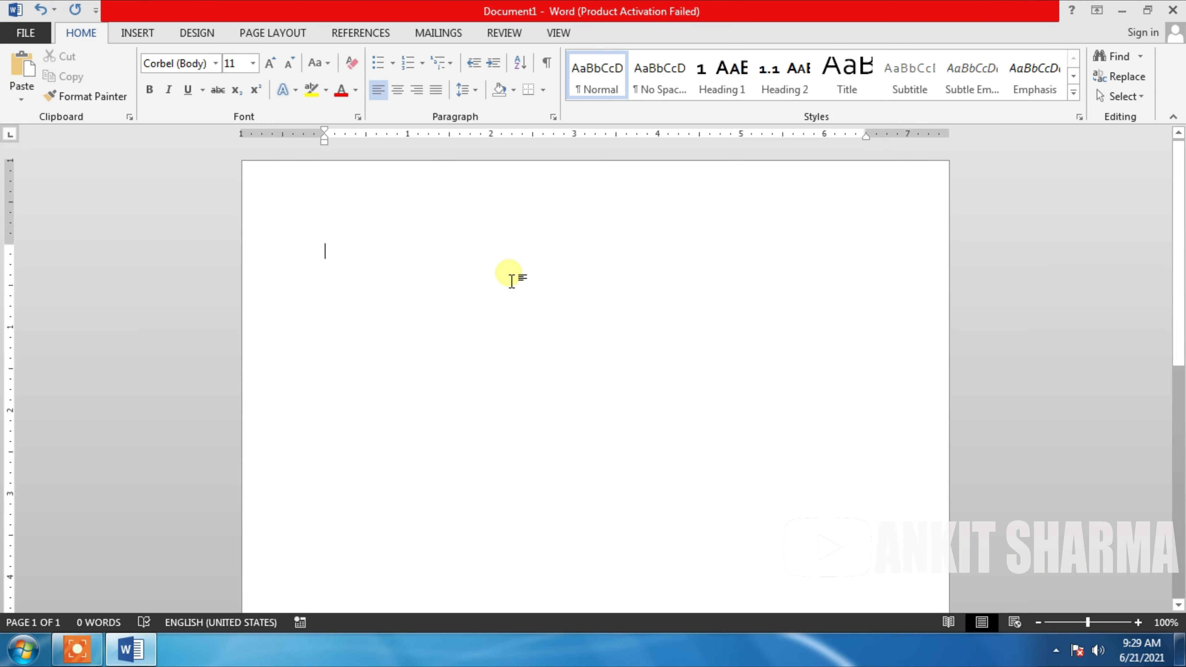
- Enter =LOREM() to fill the page with five lorem ipsum sample paragraphs
text(=L)
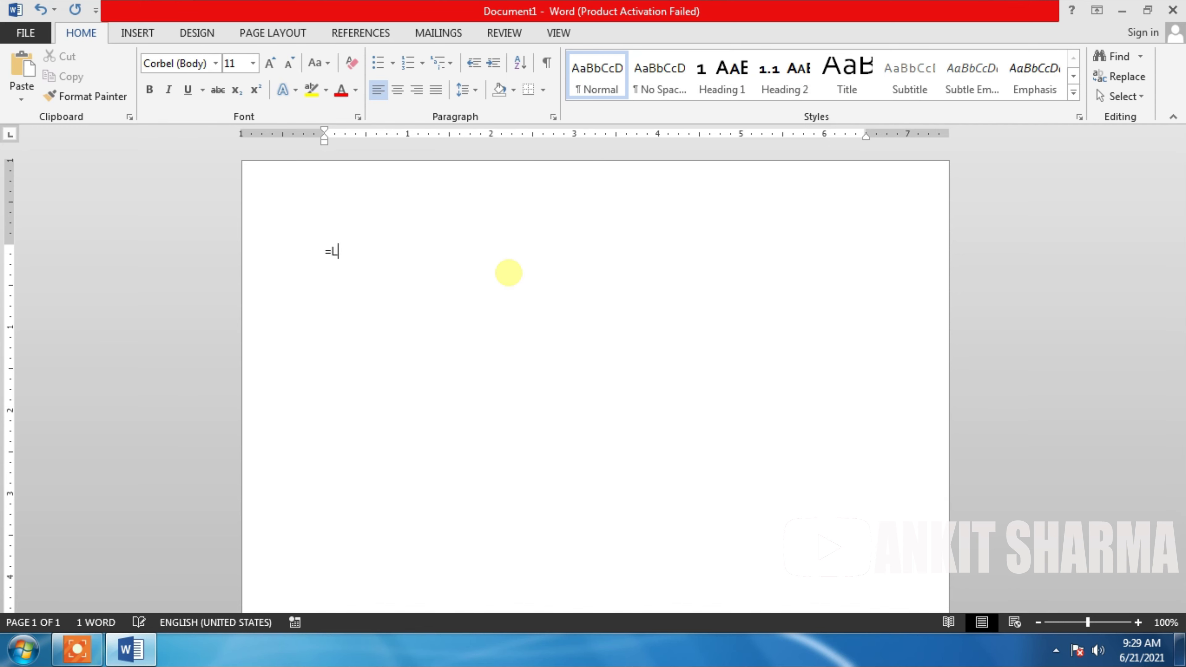
text(OREM)
text(()
key(Return)
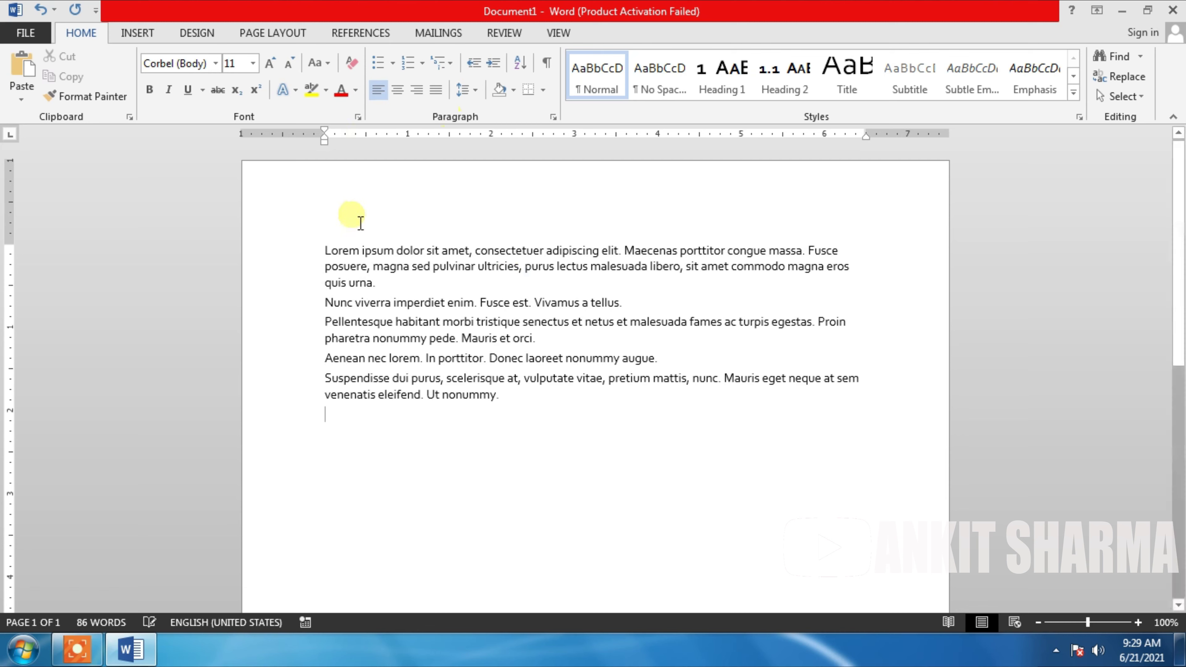
- Change the first lorem ipsum paragraph's font to Microsoft JhengHei
drag(329, 249, 322, 282)
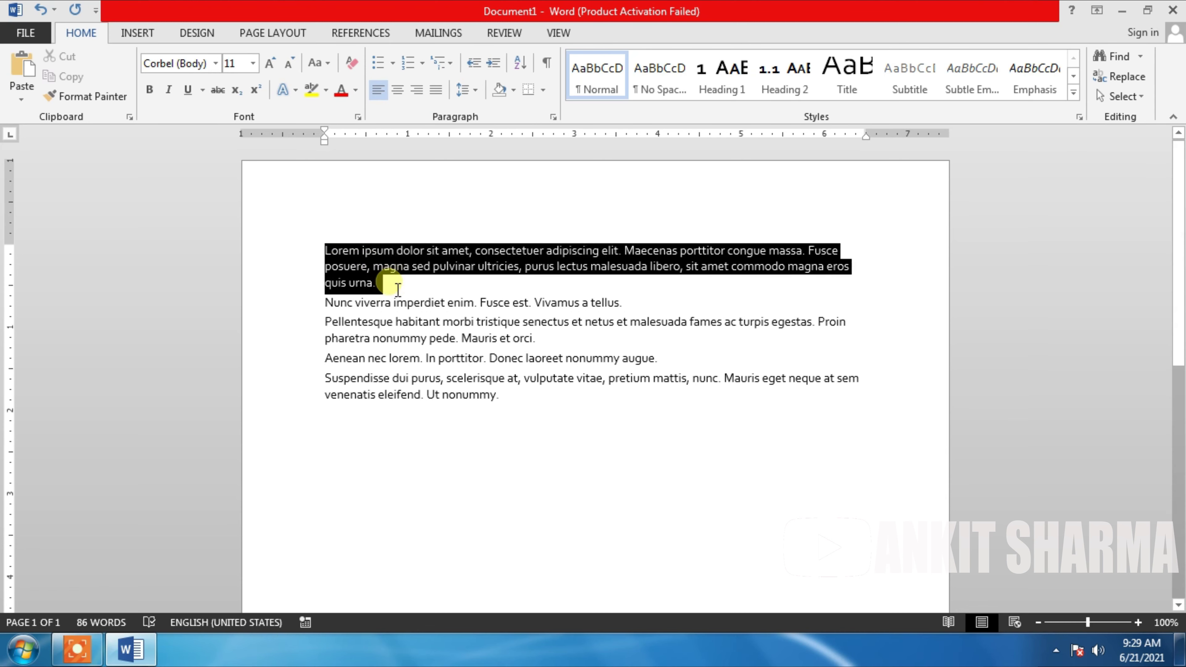
click(357, 117)
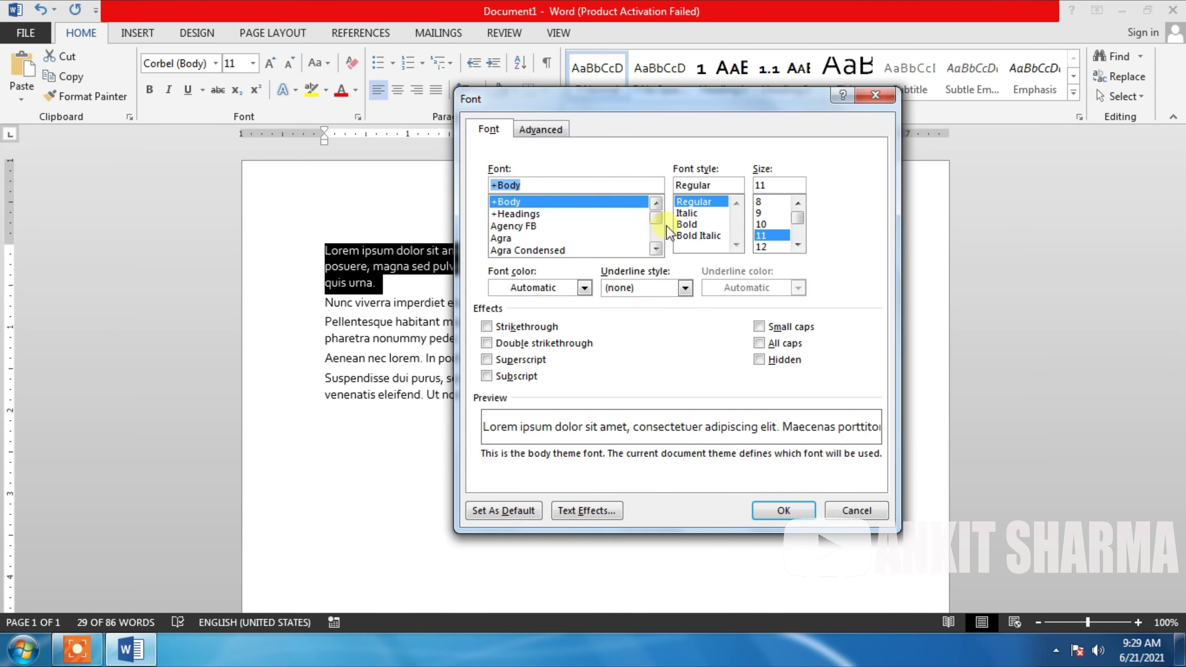
scroll(661, 223, down, 5)
scroll(661, 223, down, 5)
click(560, 225)
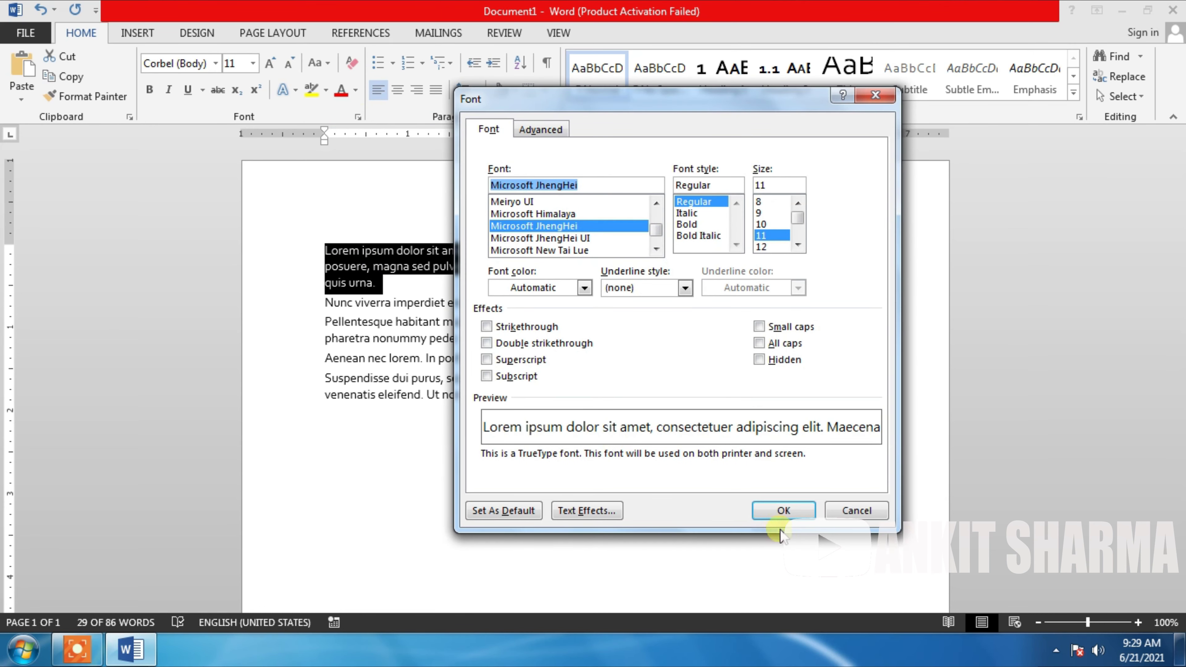
click(784, 509)
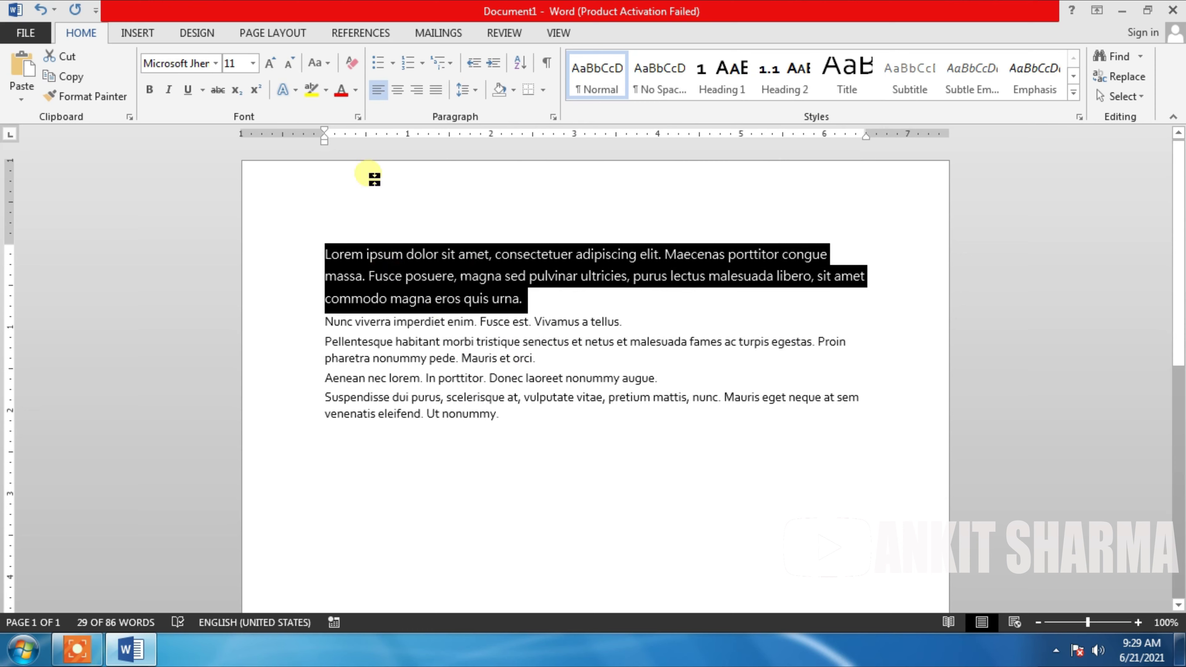
- Set the first paragraph's font style to Bold in the Font dialog
click(359, 117)
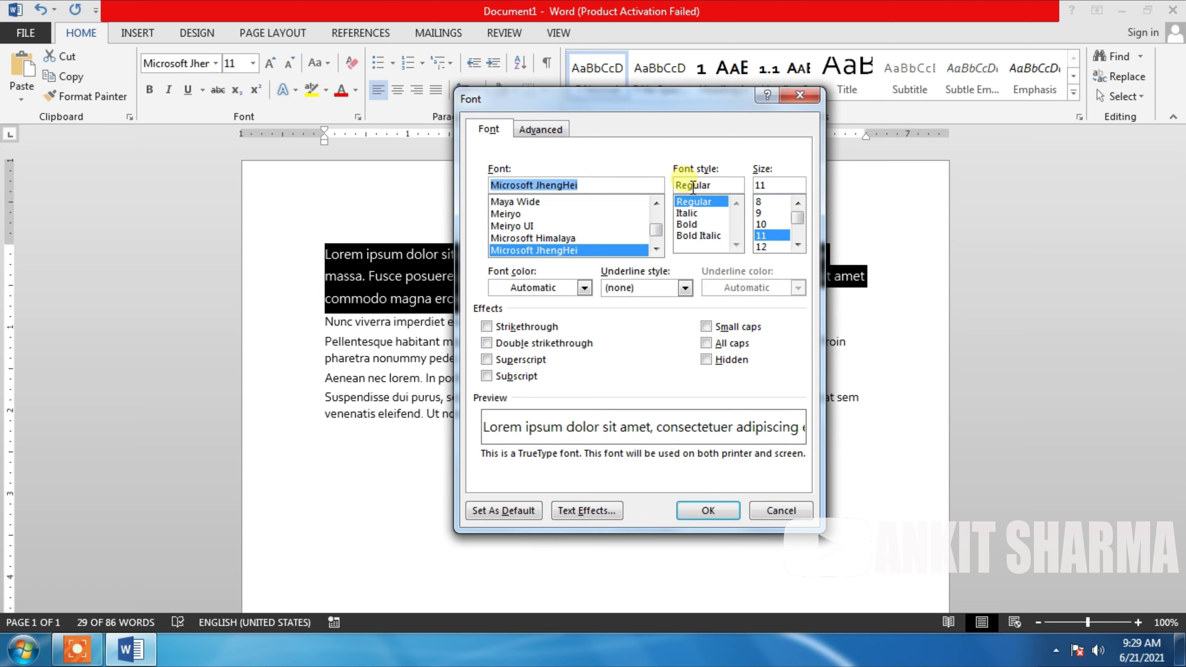
click(689, 225)
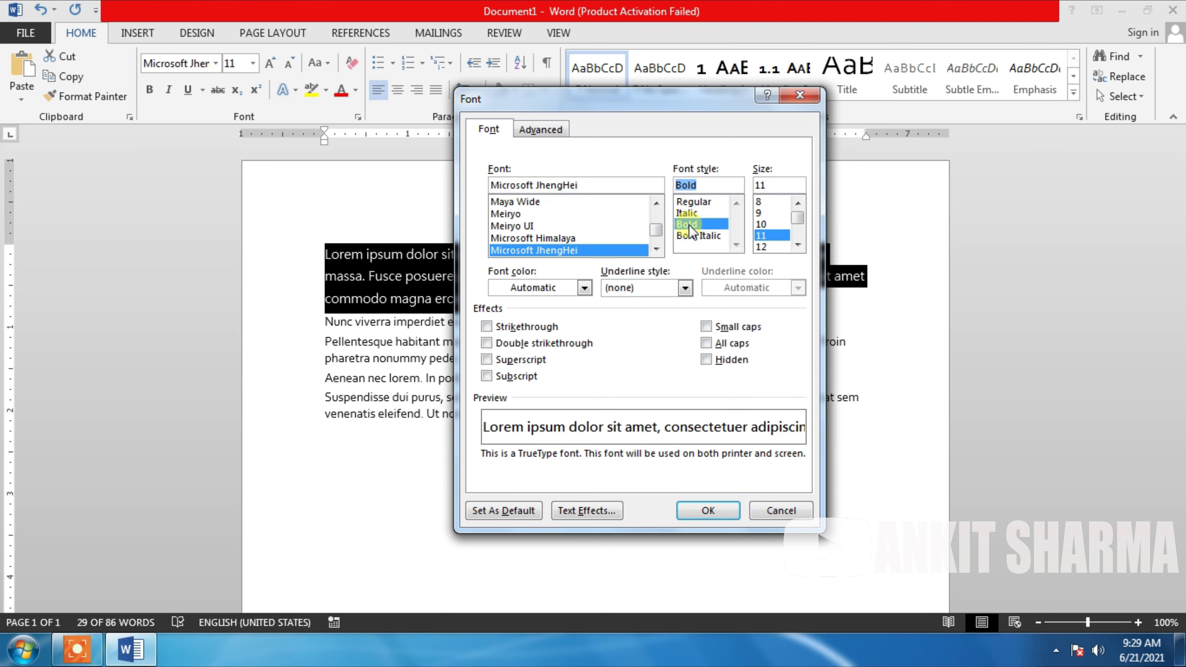
click(709, 511)
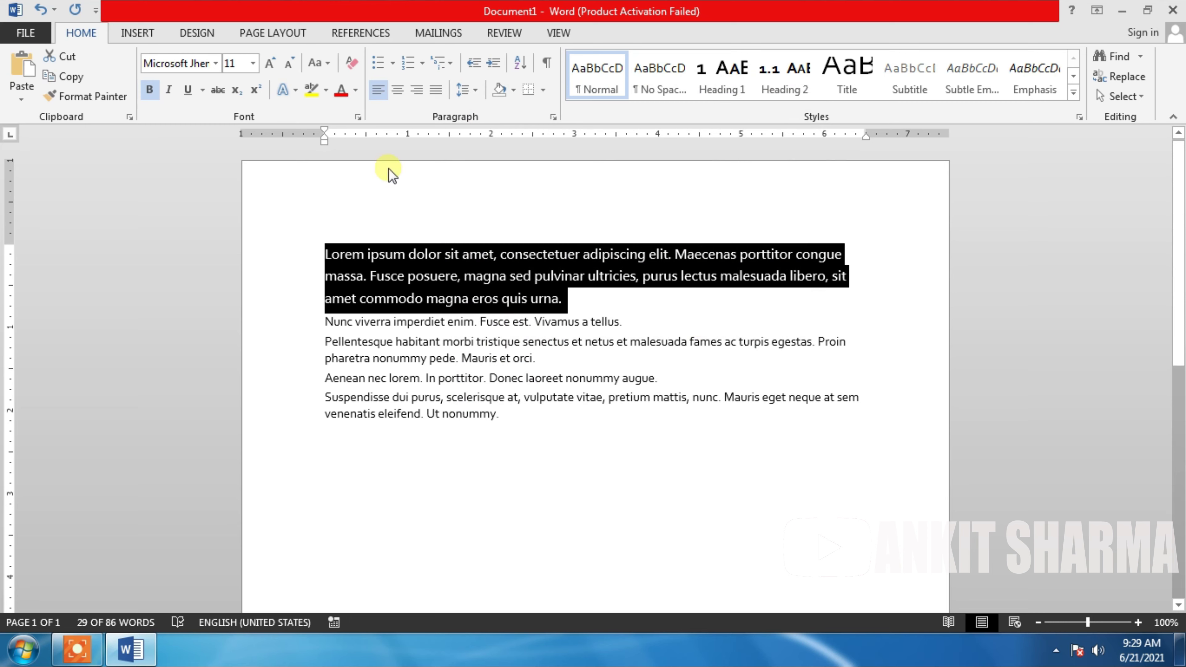
- Enlarge the first paragraph to 72 pt, then reduce it to 28 pt
click(360, 117)
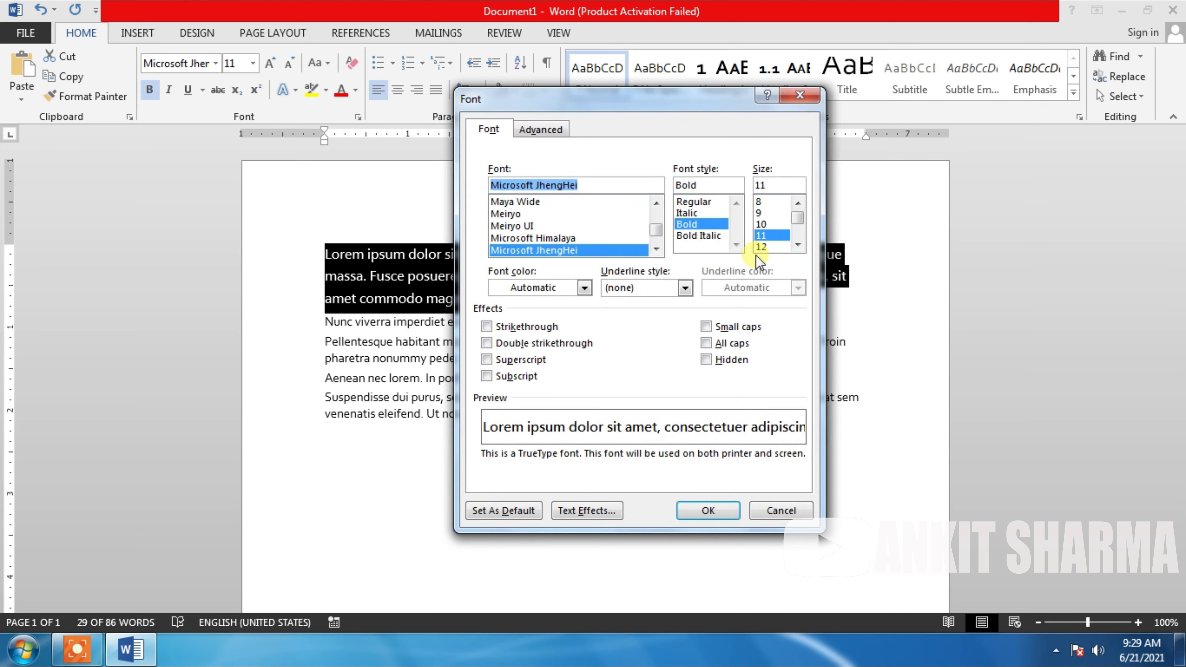
drag(799, 220, 798, 239)
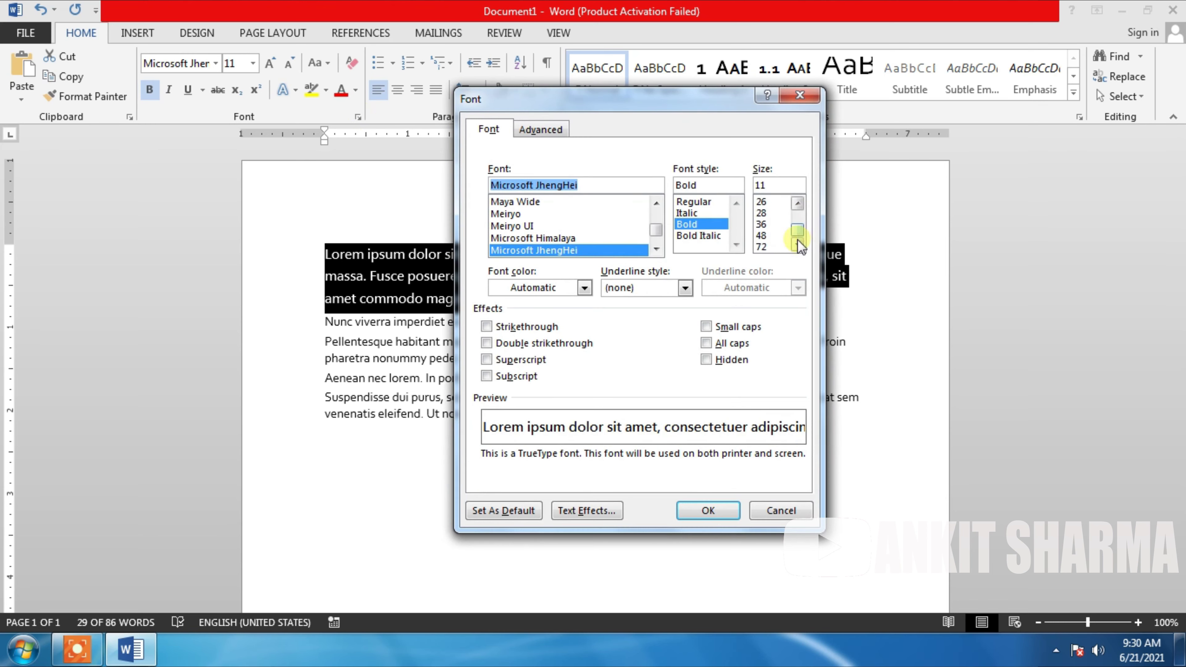
click(766, 248)
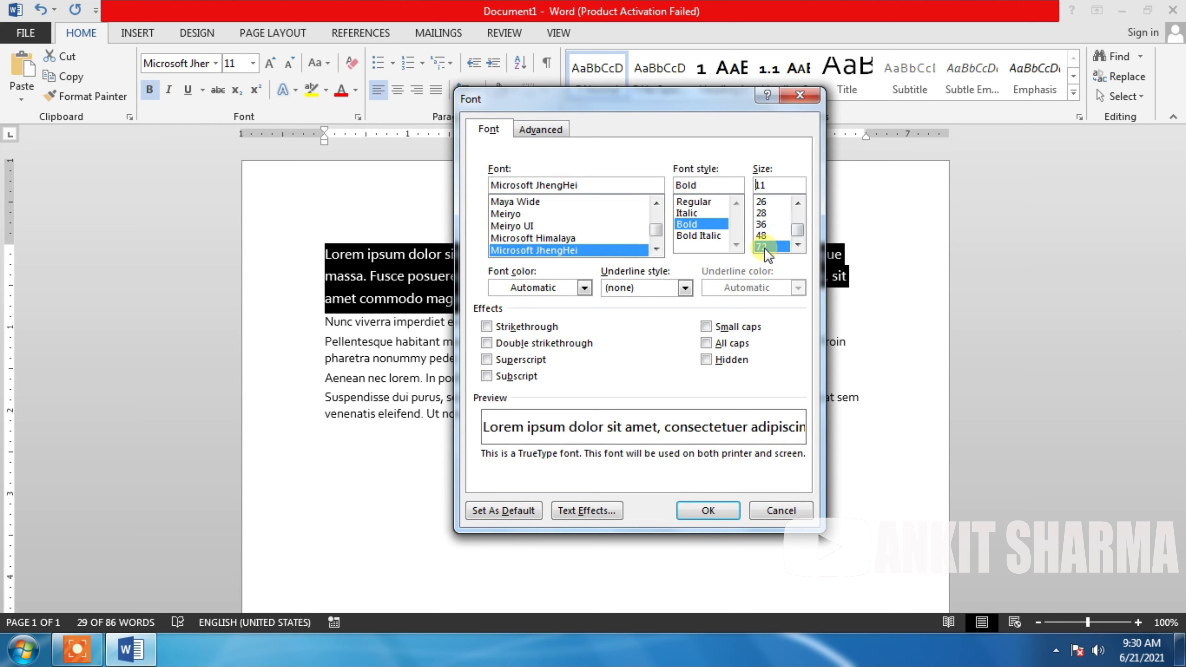
click(721, 511)
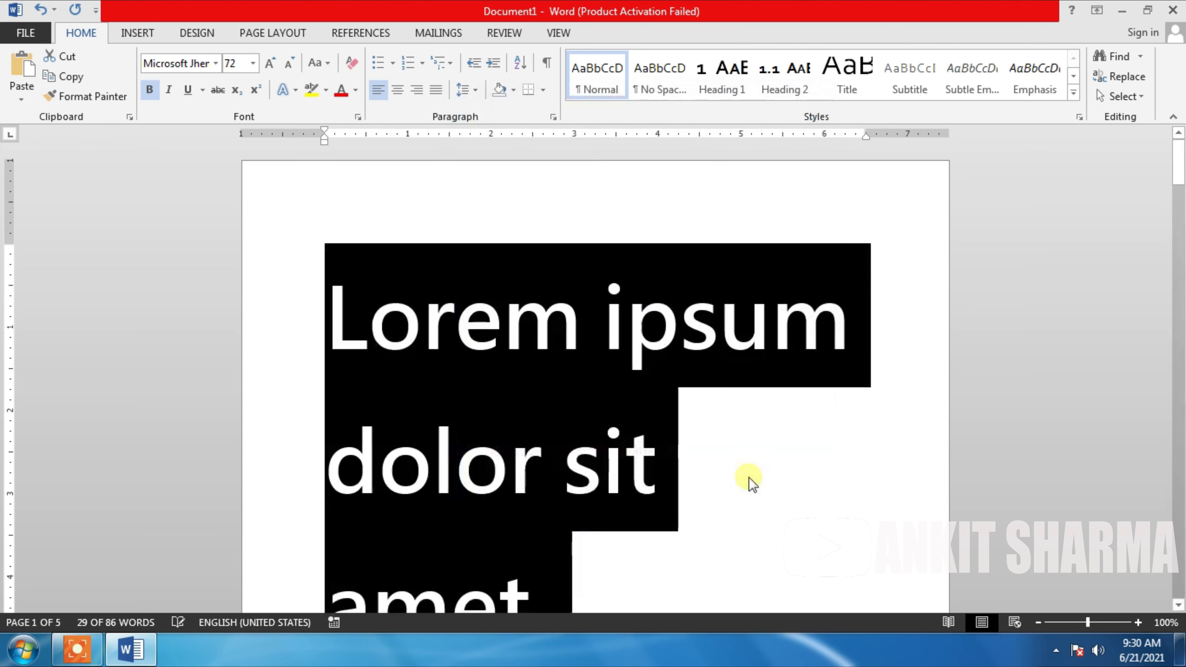
click(359, 117)
click(767, 213)
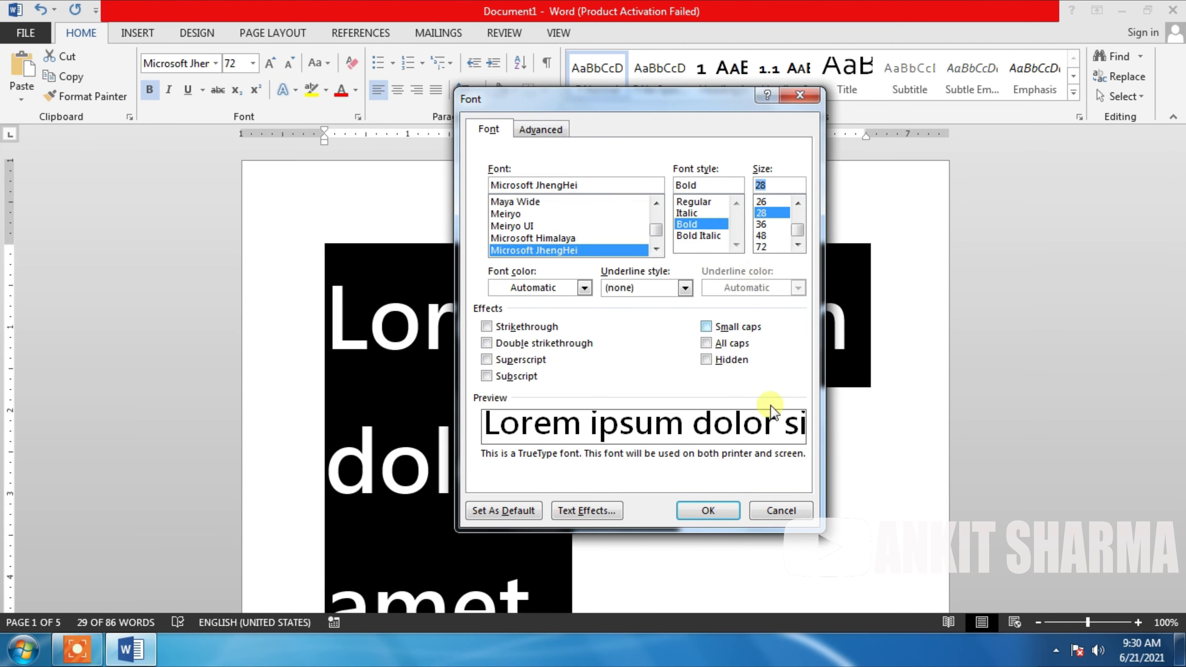
click(705, 510)
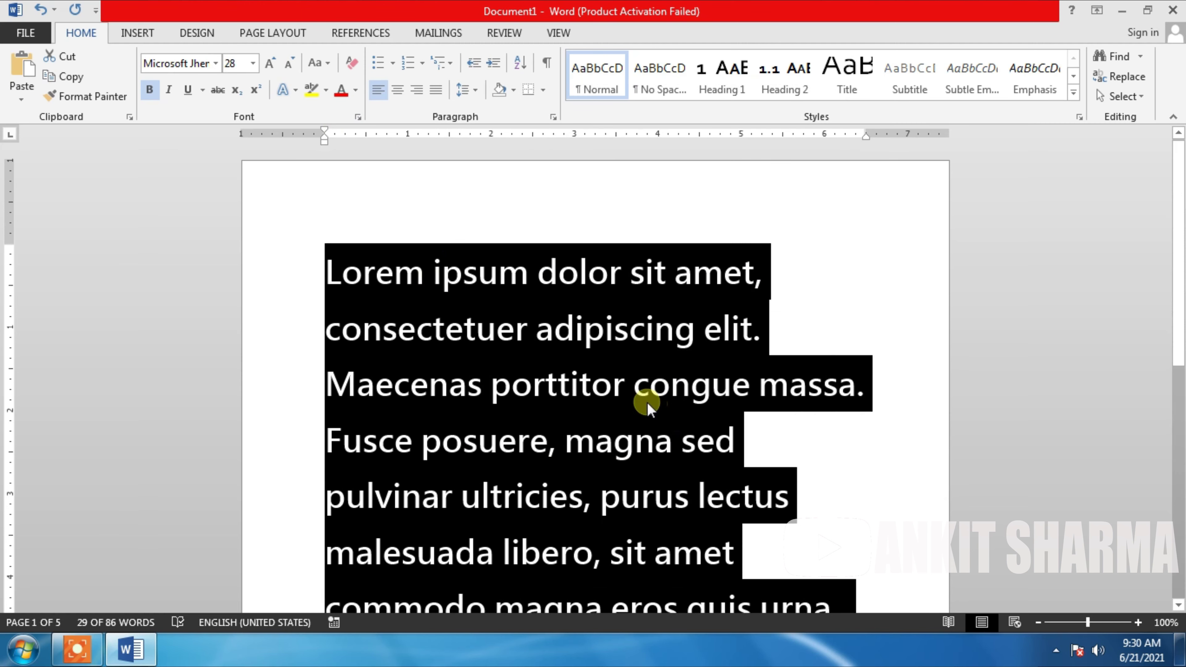
- Make the first paragraph's text red from the Standard Colors palette
click(358, 117)
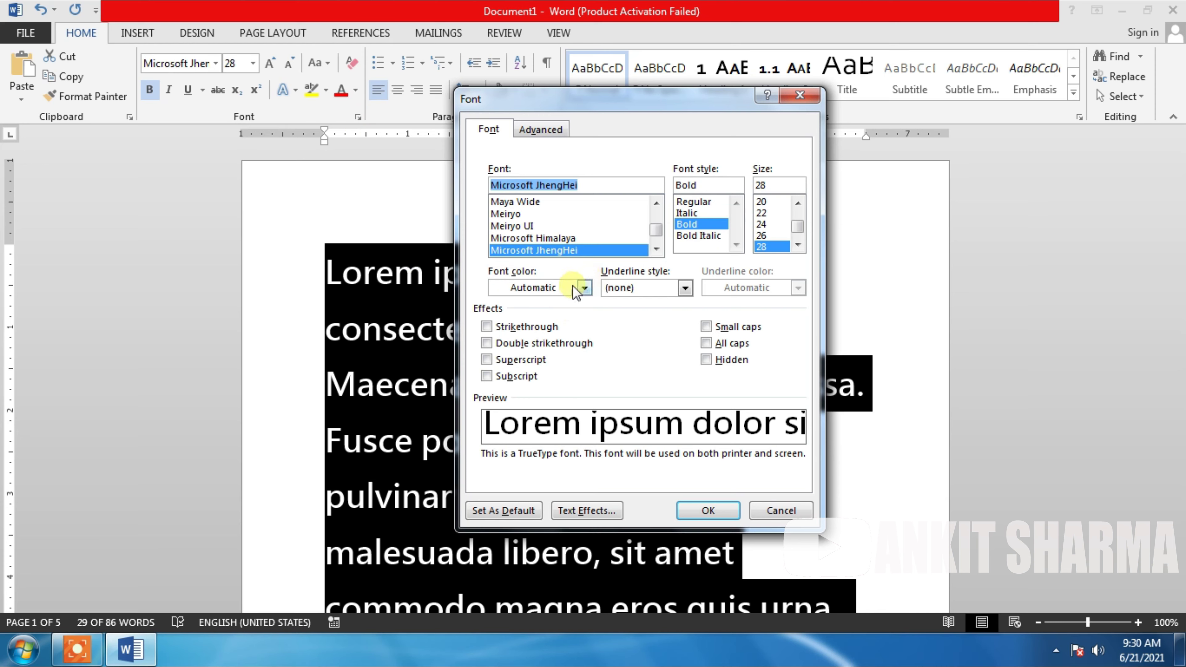
click(585, 288)
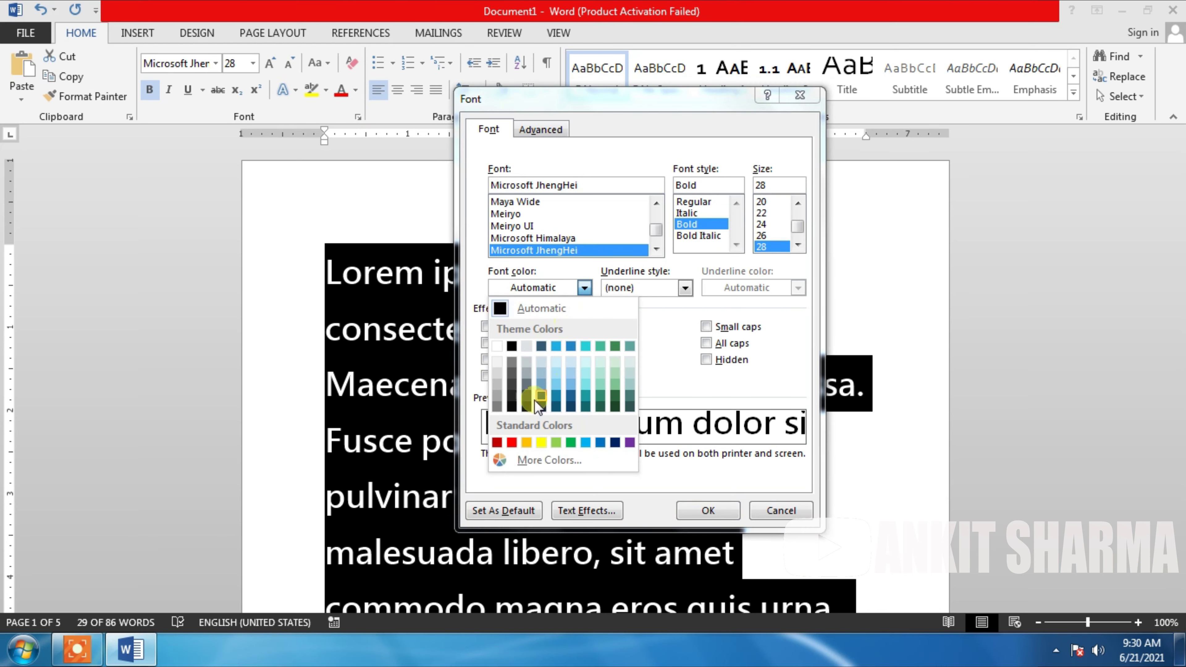
click(512, 442)
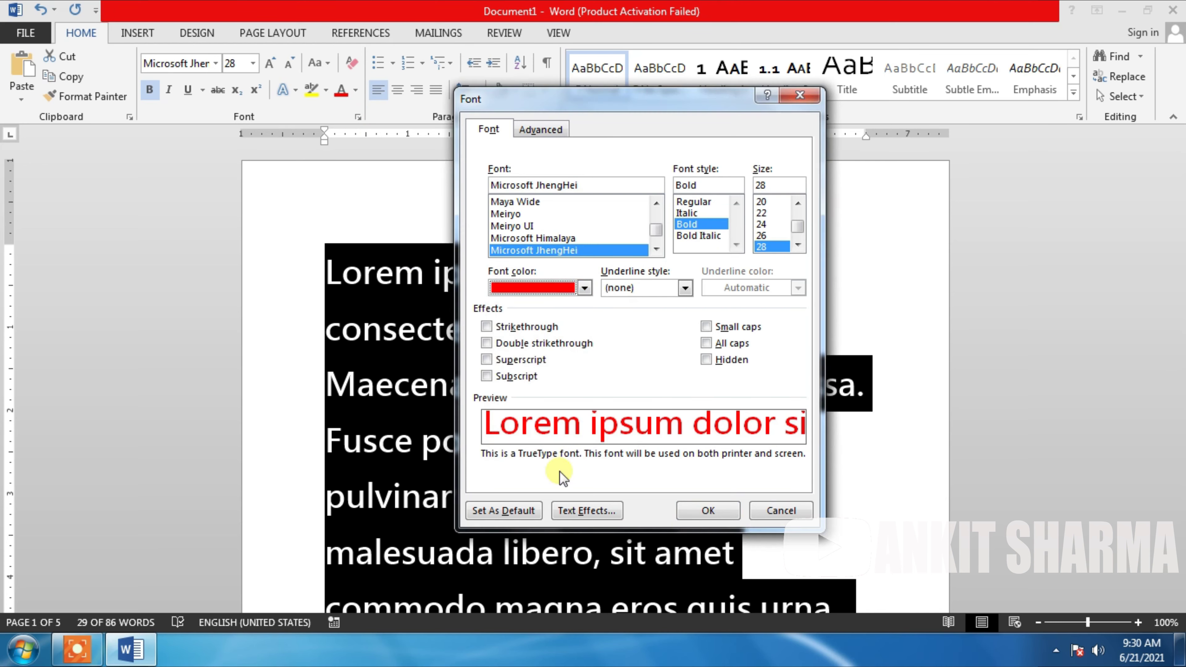
click(708, 510)
click(502, 281)
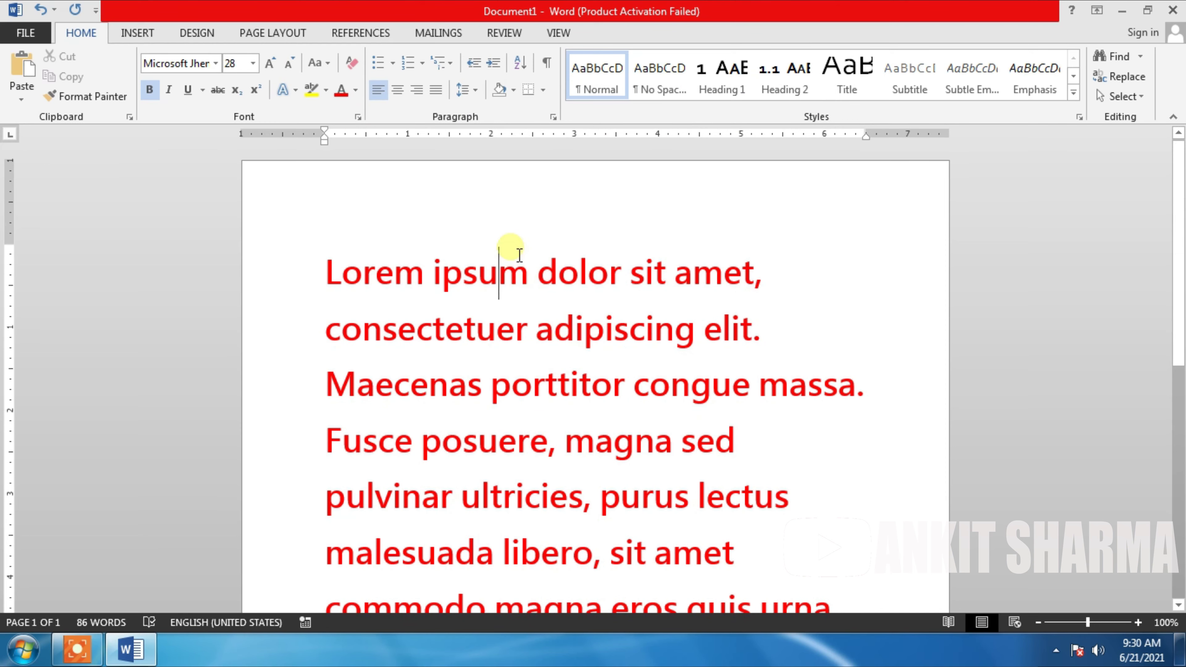
key(ctrl+a)
- Give all the text a double underline, after first trying a single underline
click(357, 116)
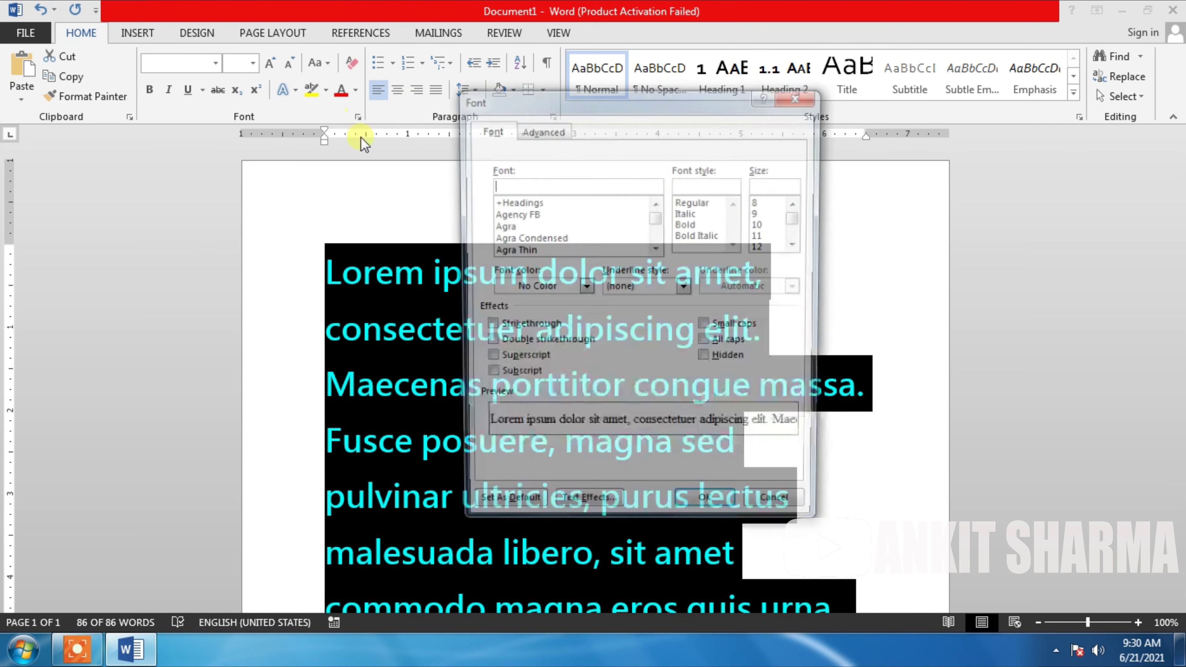
click(684, 287)
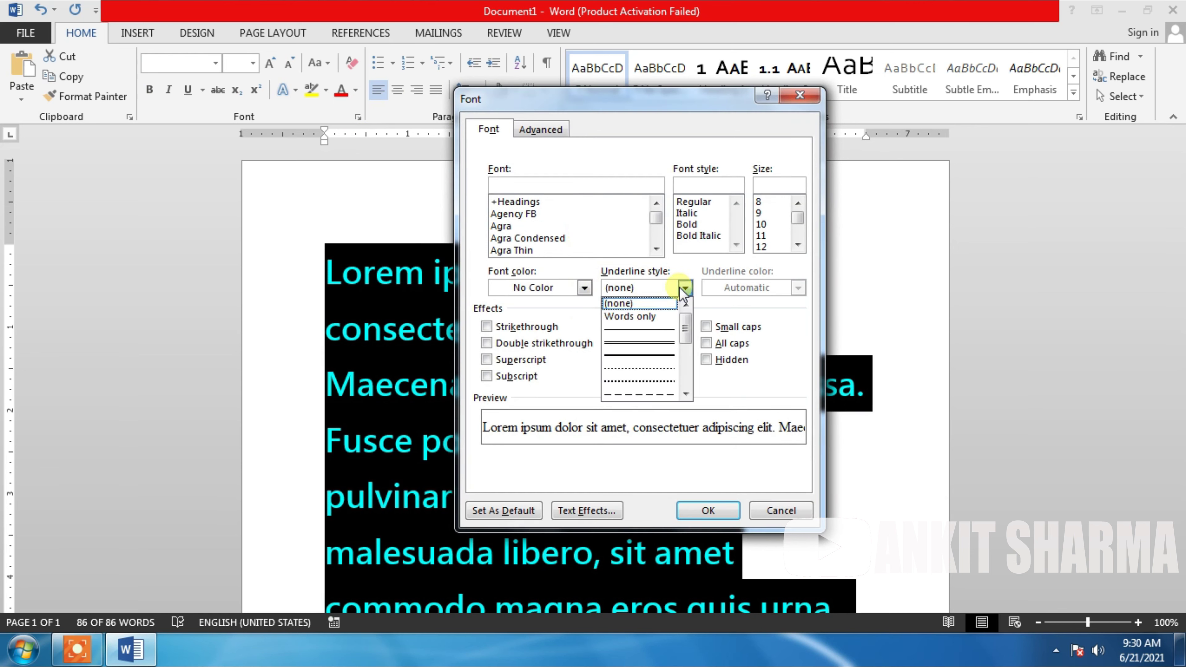
click(646, 333)
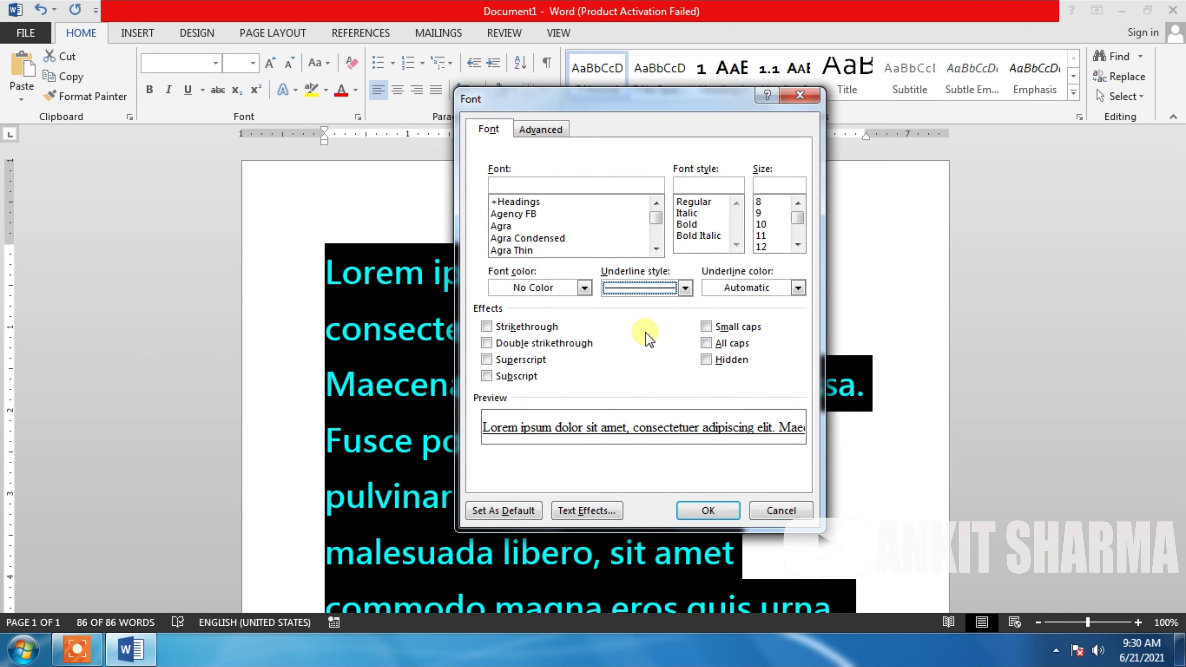
click(685, 288)
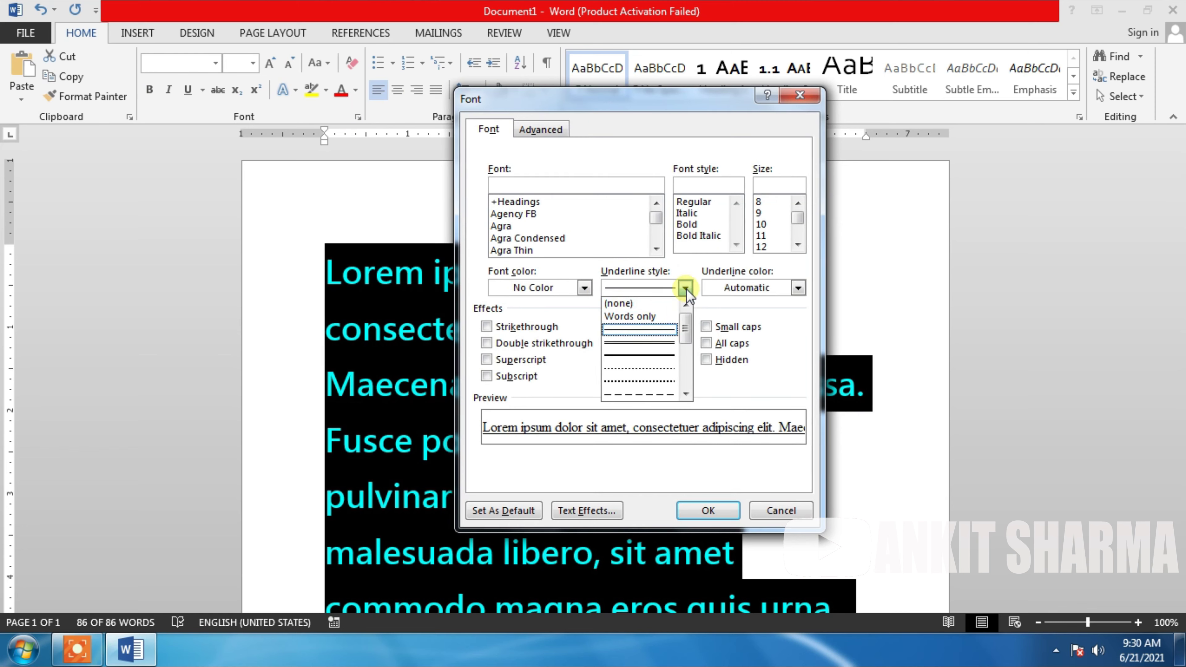
click(640, 343)
click(702, 511)
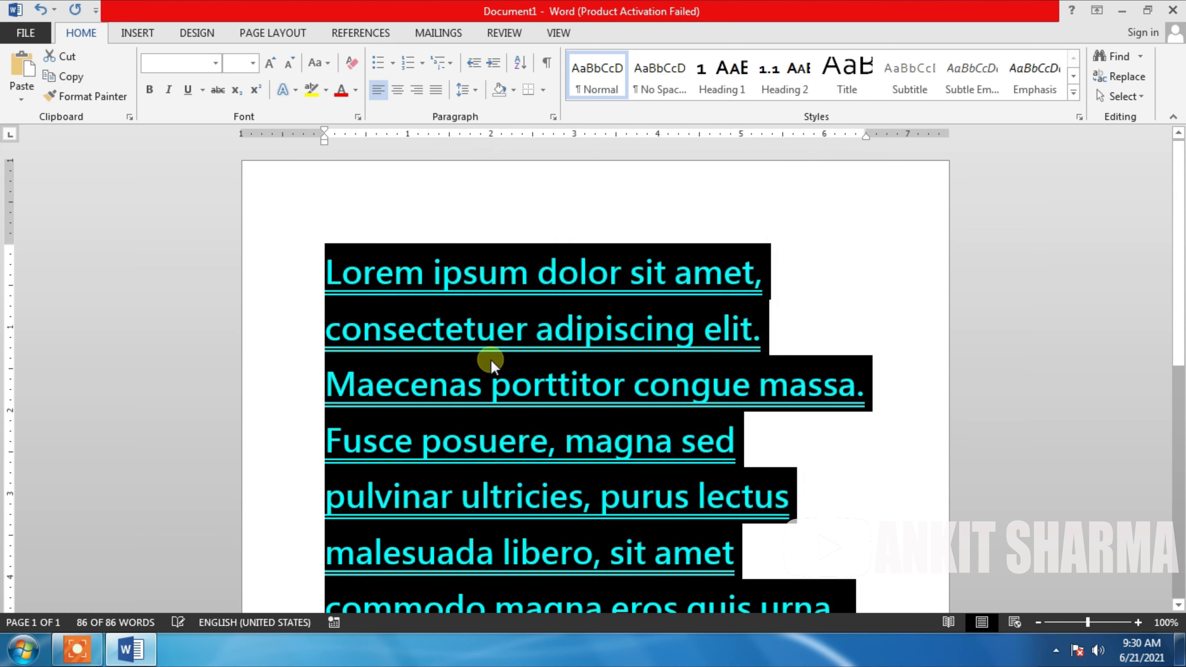
click(491, 361)
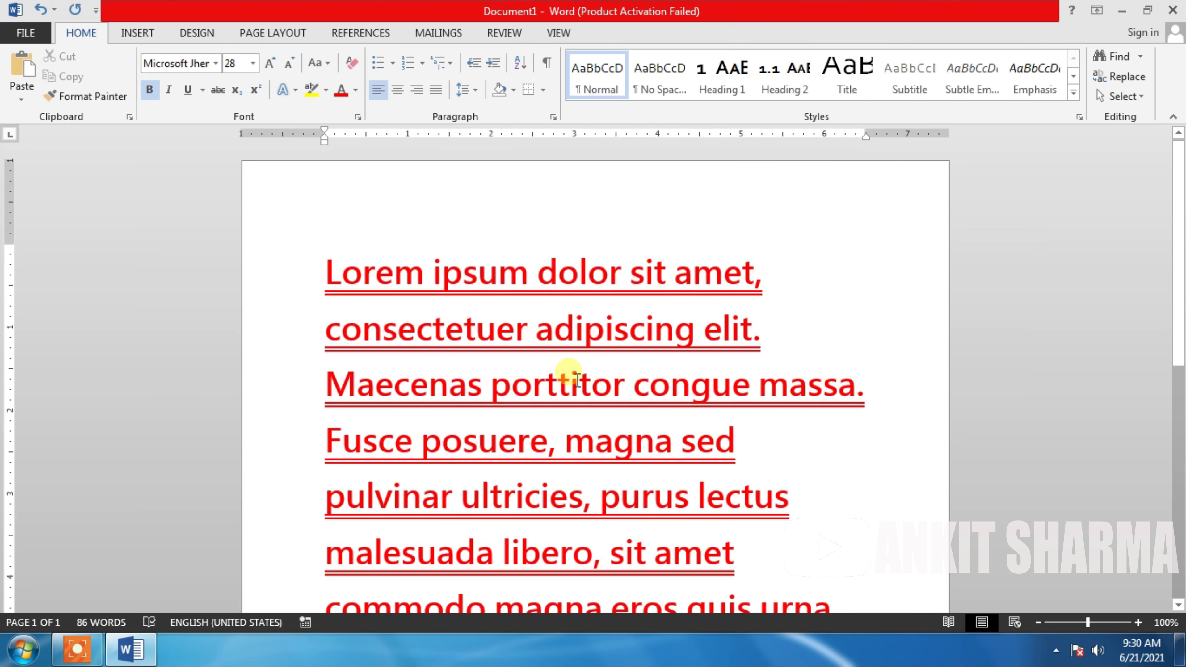
- Select all the text and set its underline color to Black
key(ctrl+a)
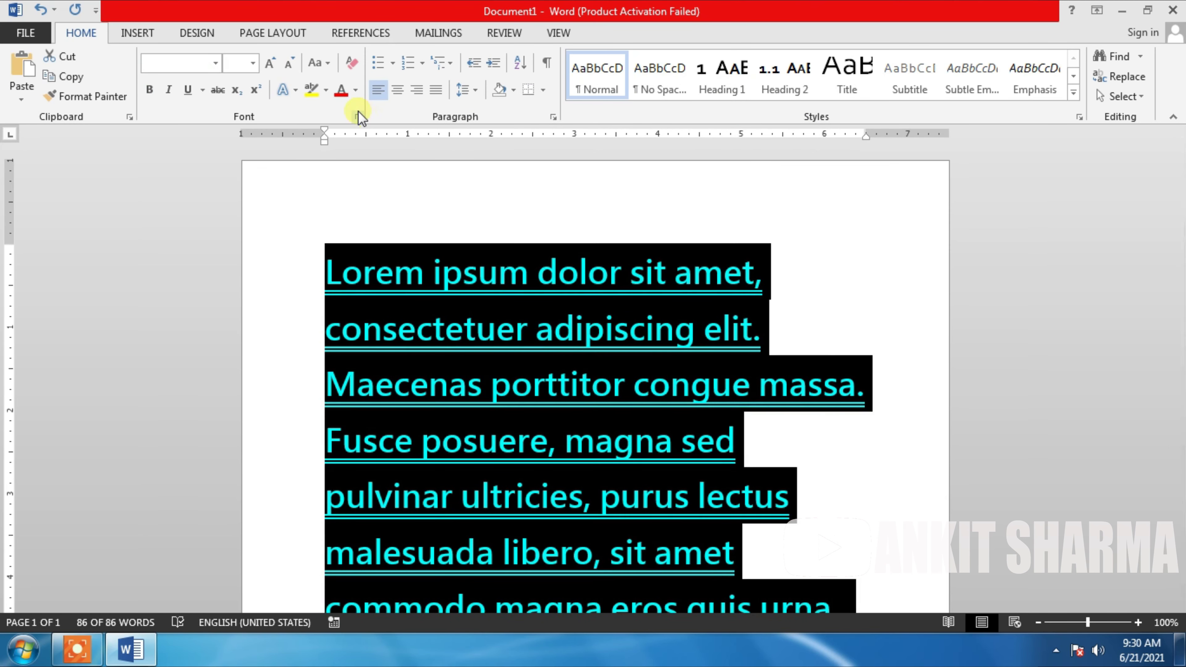
click(357, 113)
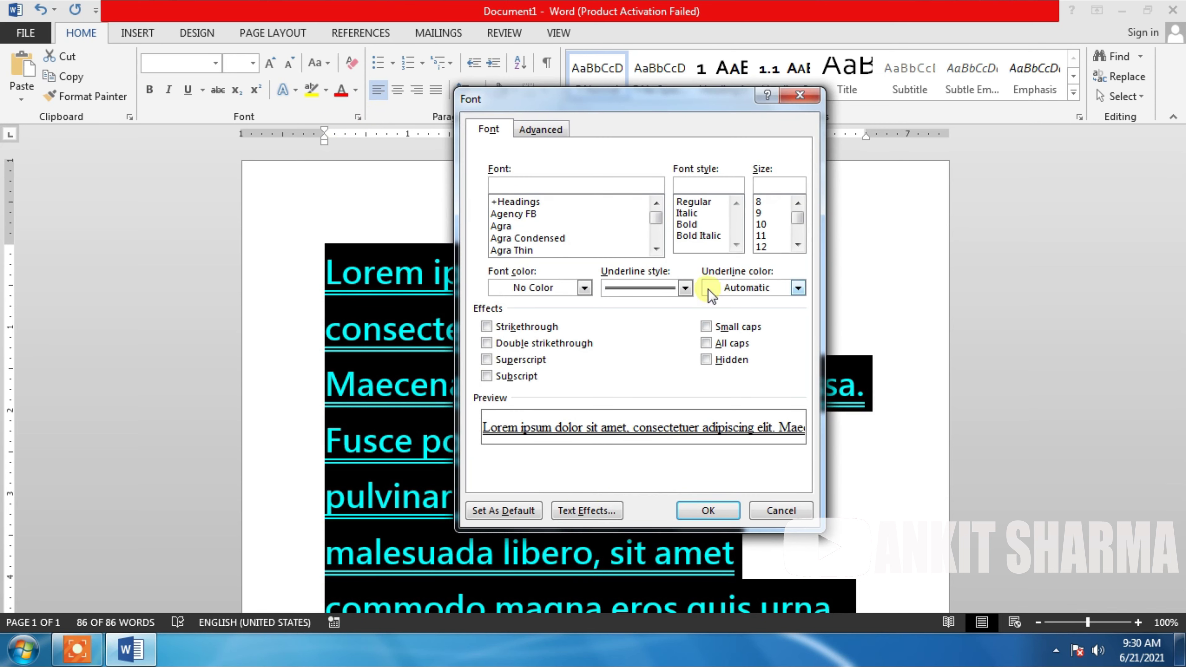
click(799, 287)
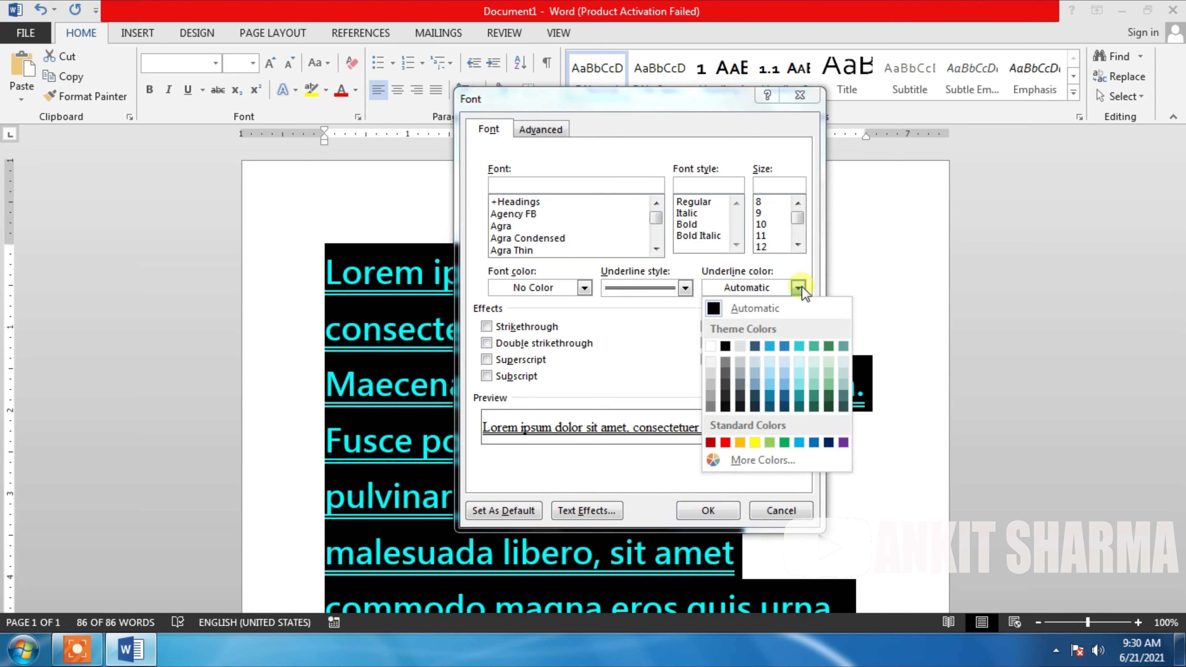
click(726, 346)
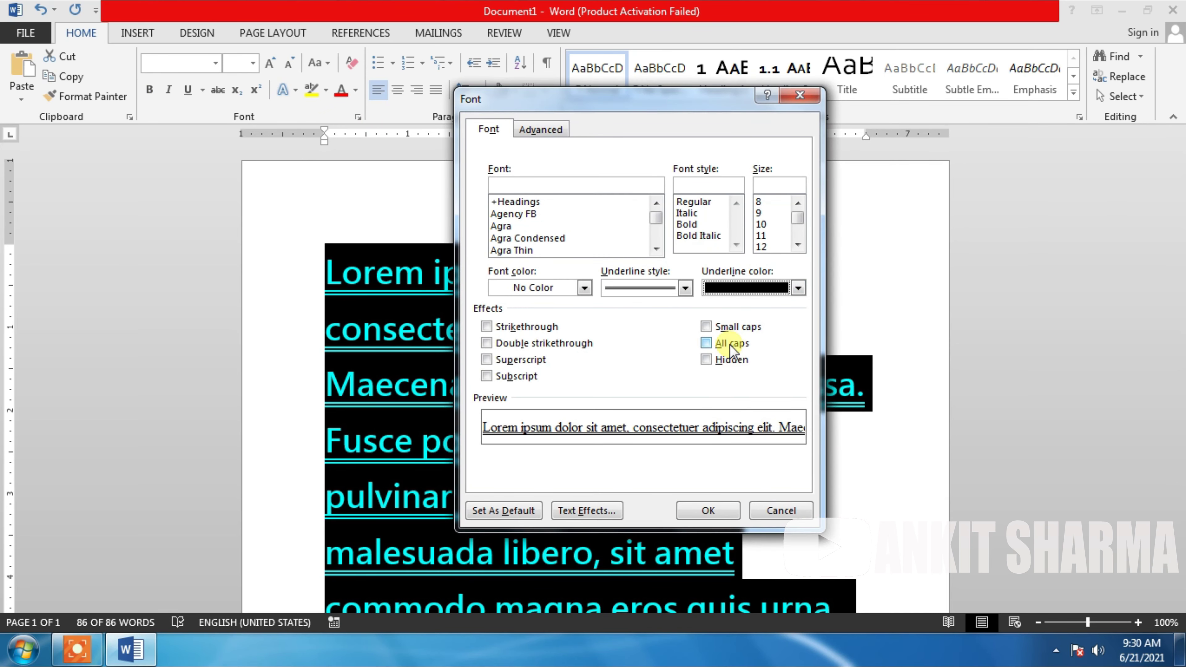
click(710, 499)
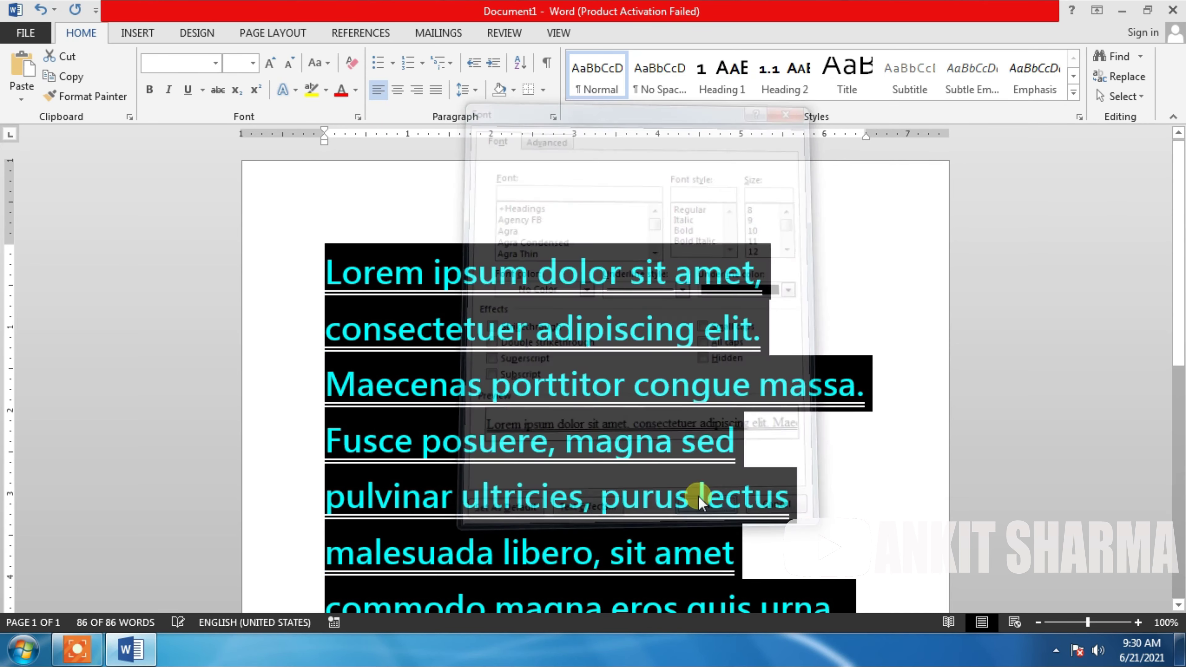
click(577, 379)
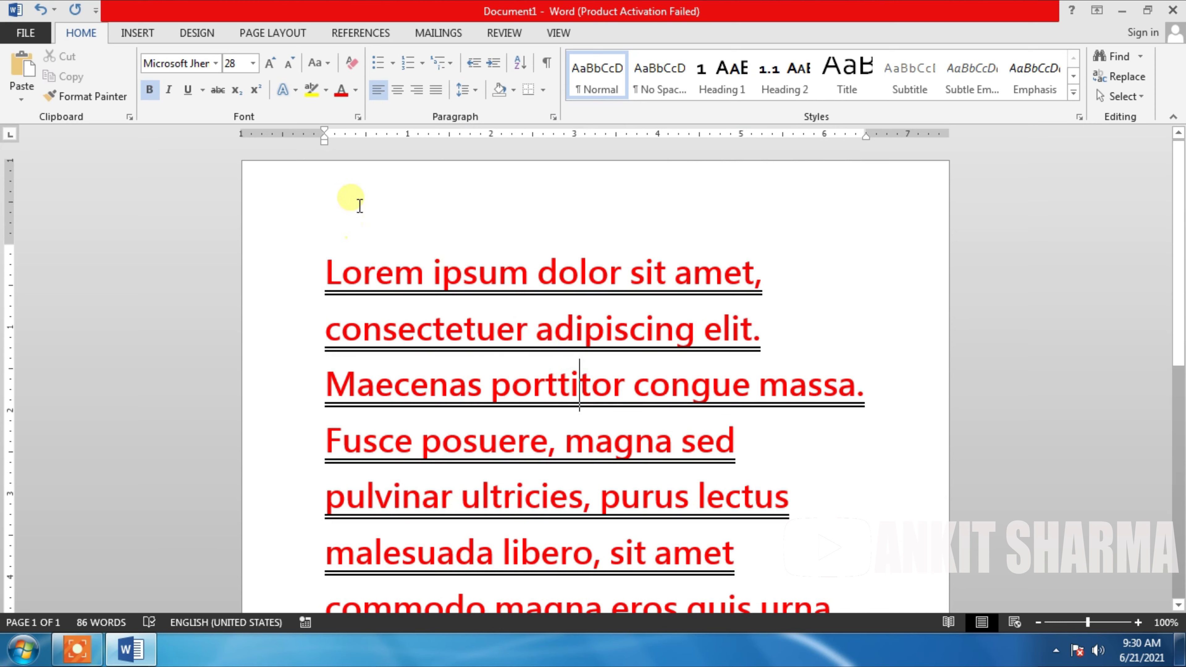
- Strike through the first line 'Lorem ipsum dolor sit amet,'
click(358, 118)
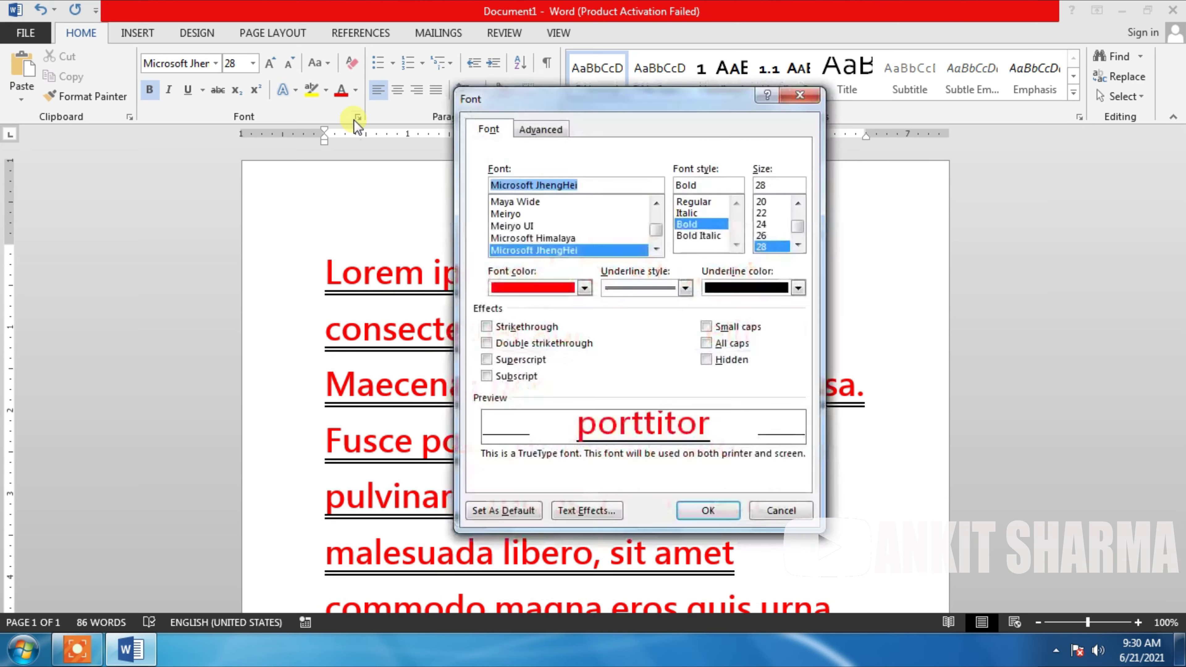
drag(667, 85, 675, 58)
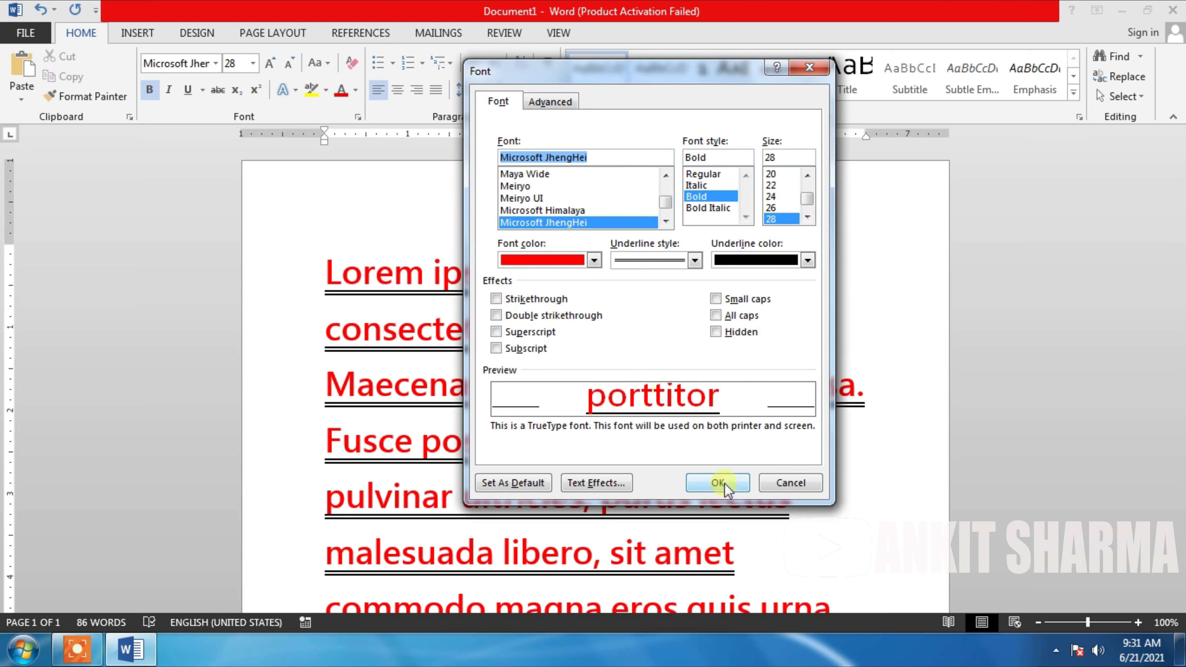
click(729, 469)
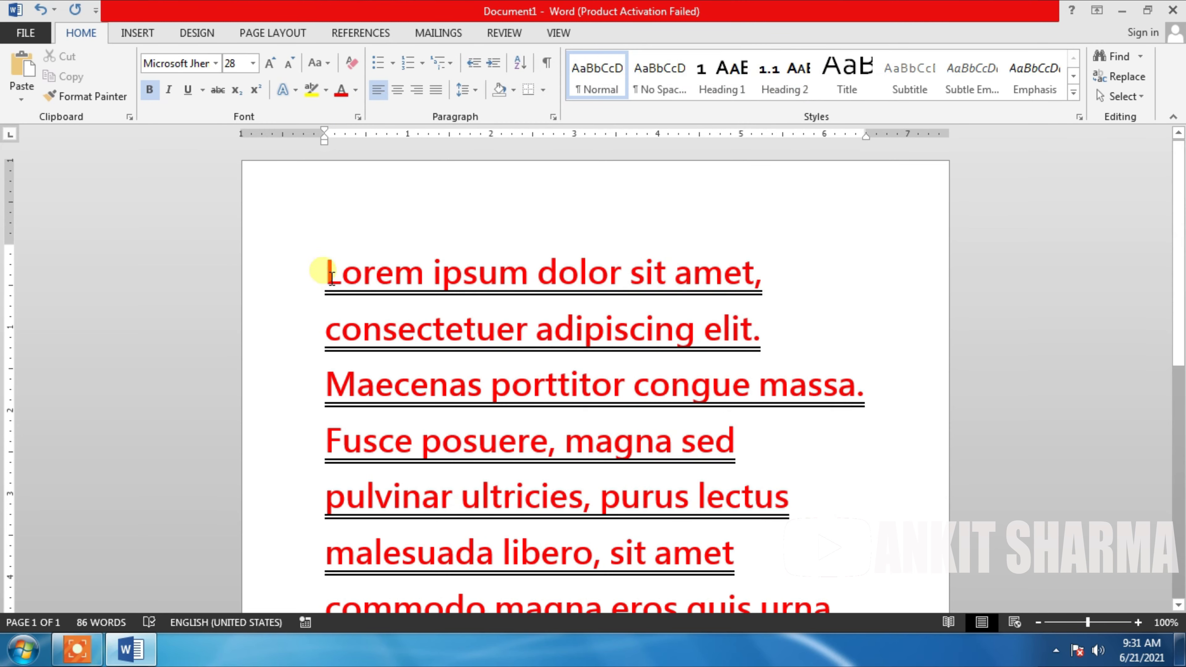
mouse_move(325, 272)
mouse_down()
mouse_move(673, 303)
mouse_move(824, 273)
mouse_up()
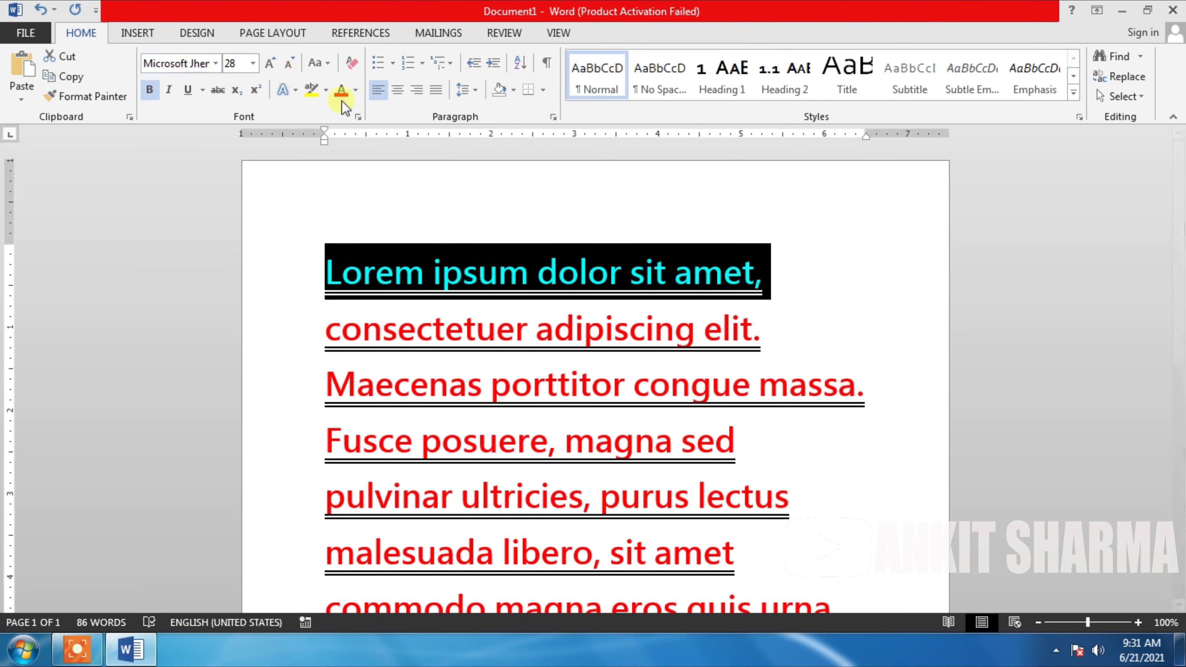
click(363, 116)
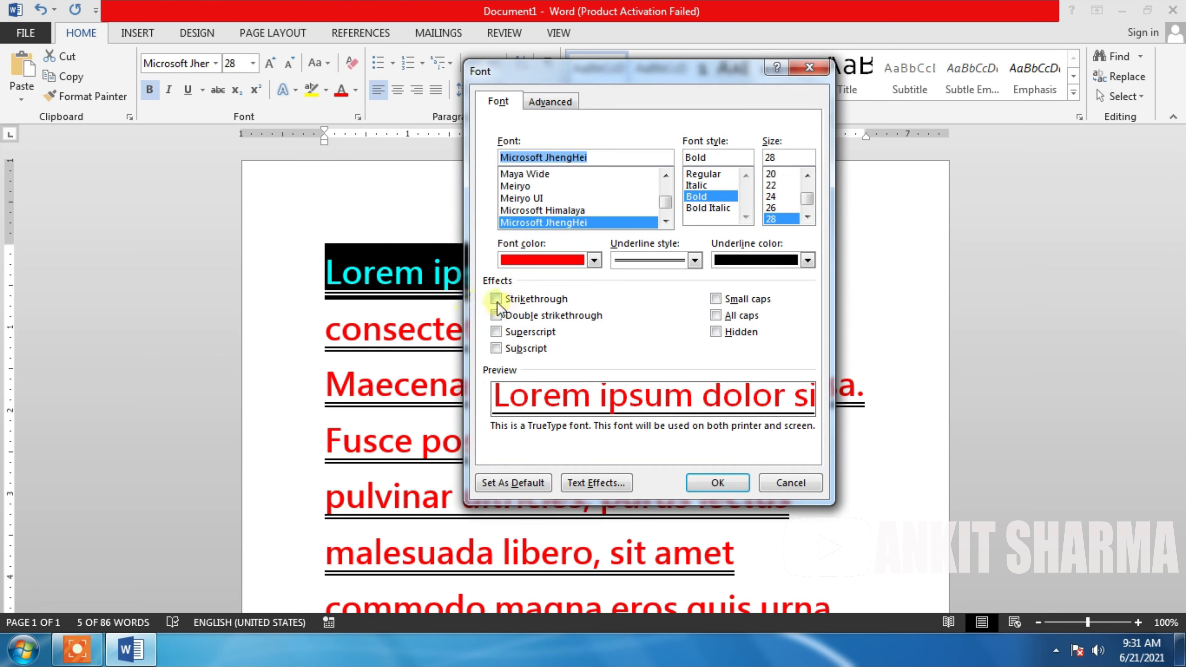
click(496, 299)
click(703, 483)
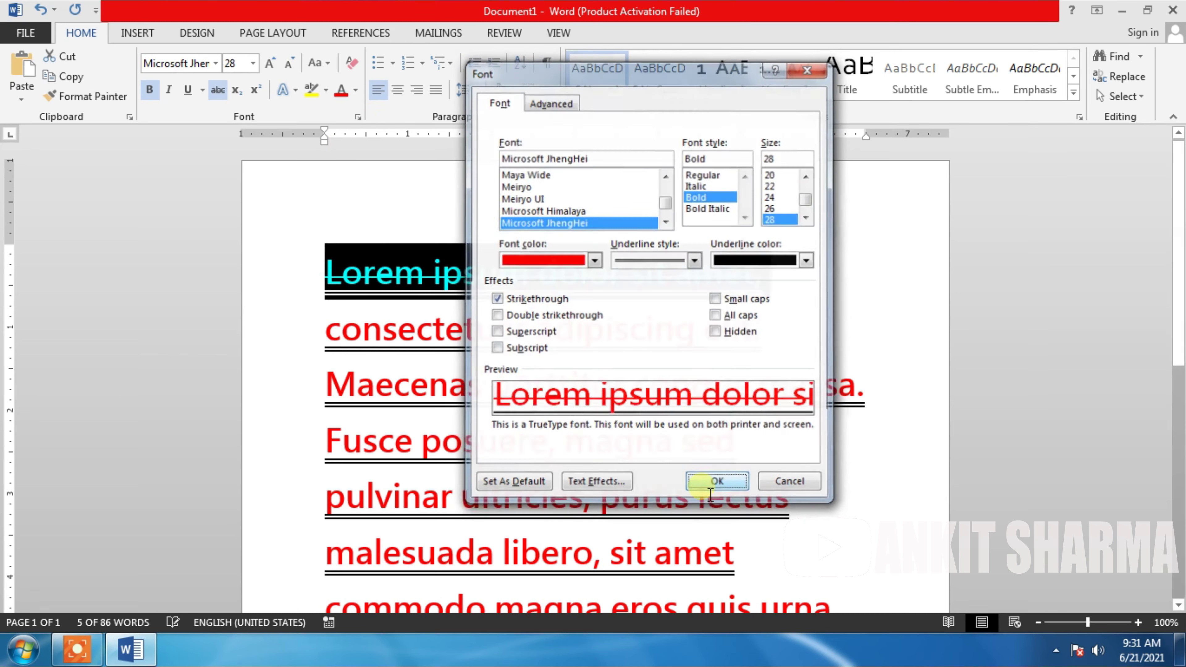
click(444, 282)
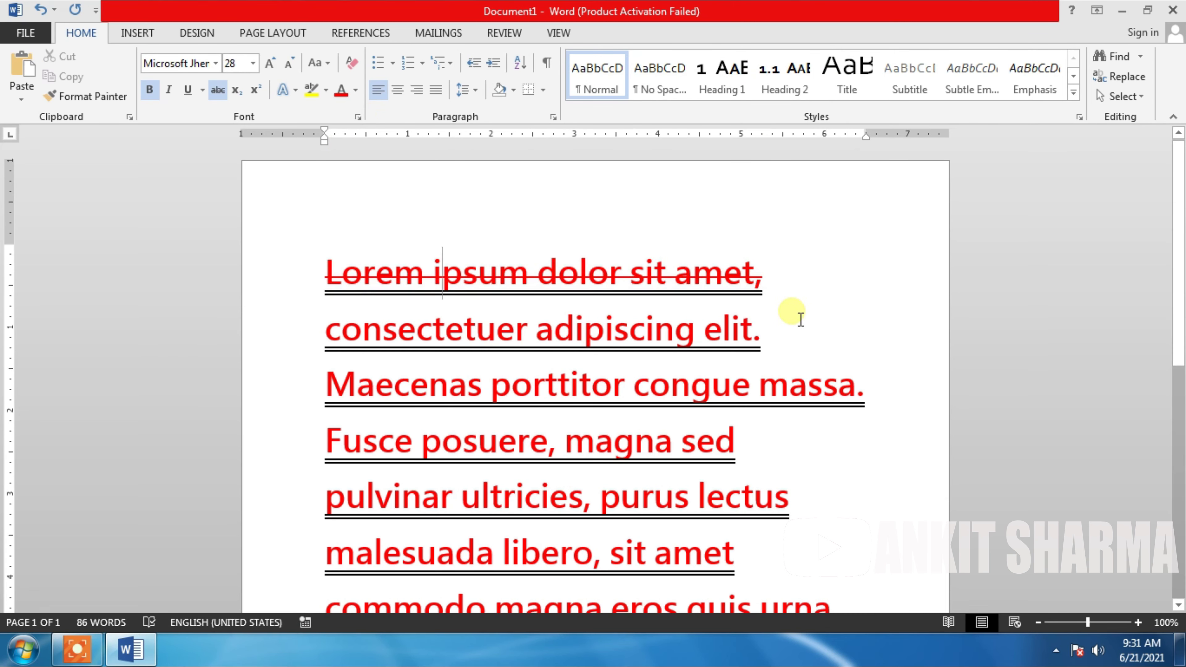
- Select all the text and clear the Strikethrough option for the whole document
key(ctrl+a)
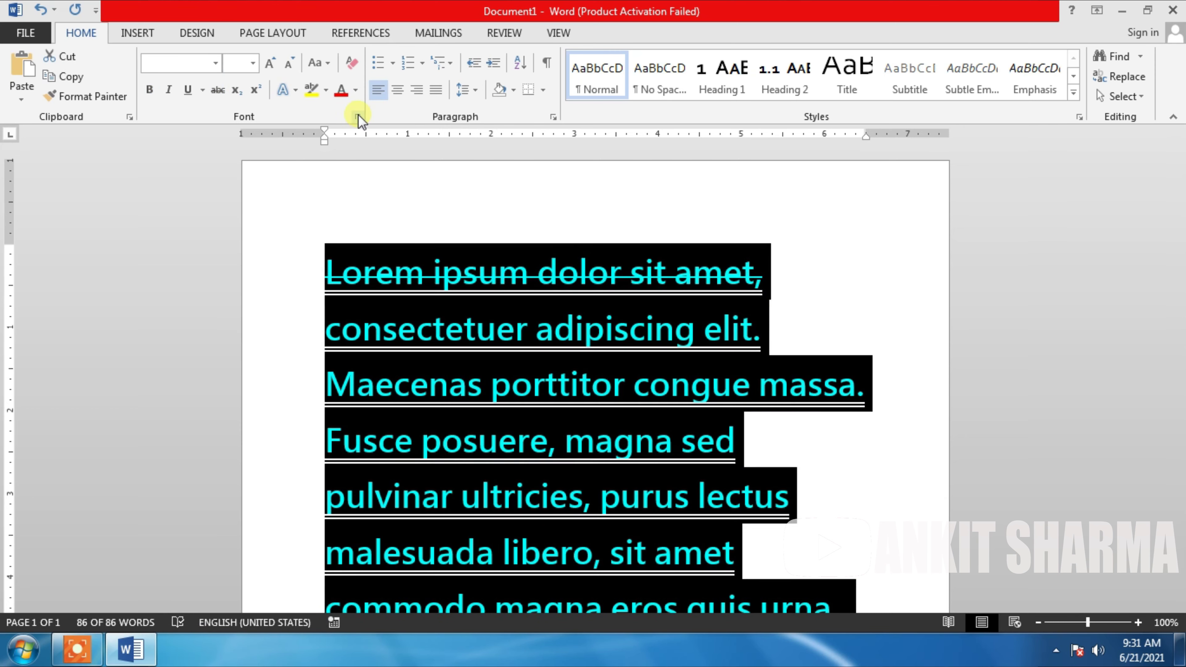
click(359, 117)
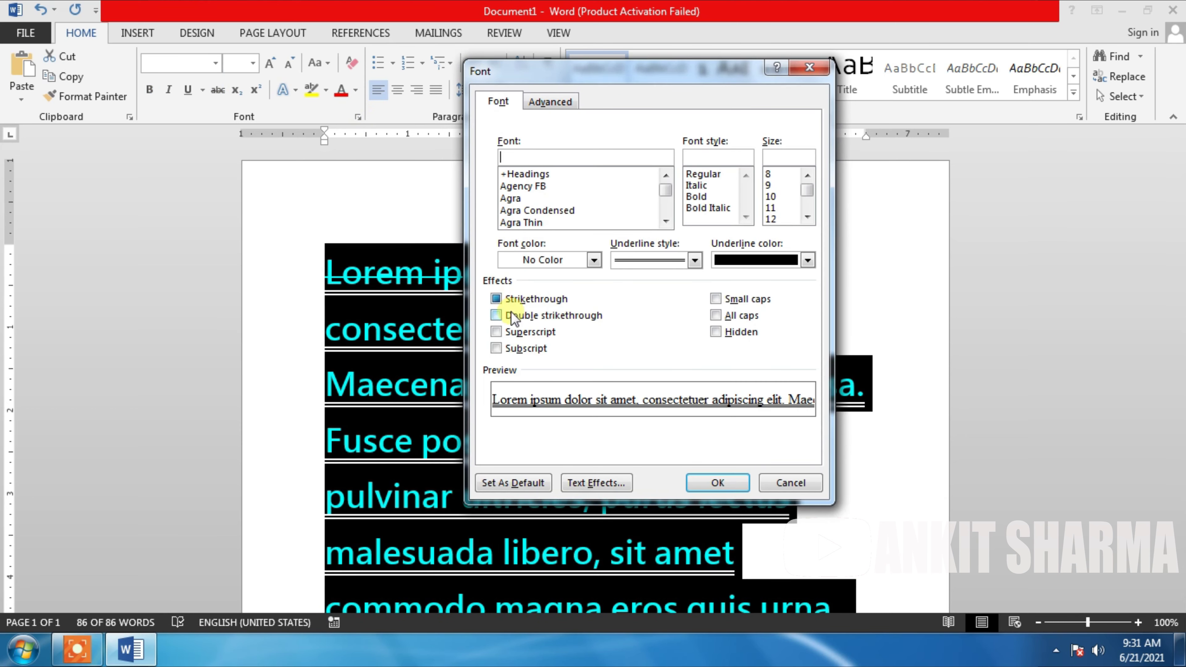
click(496, 299)
click(496, 299)
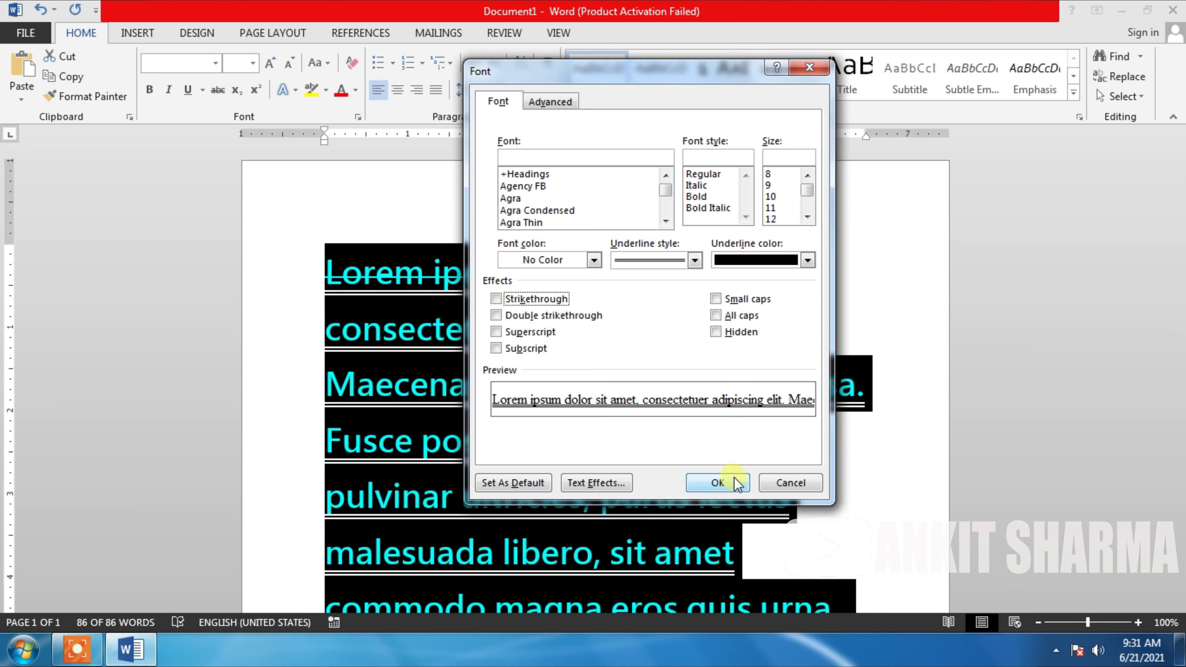
click(718, 483)
click(576, 327)
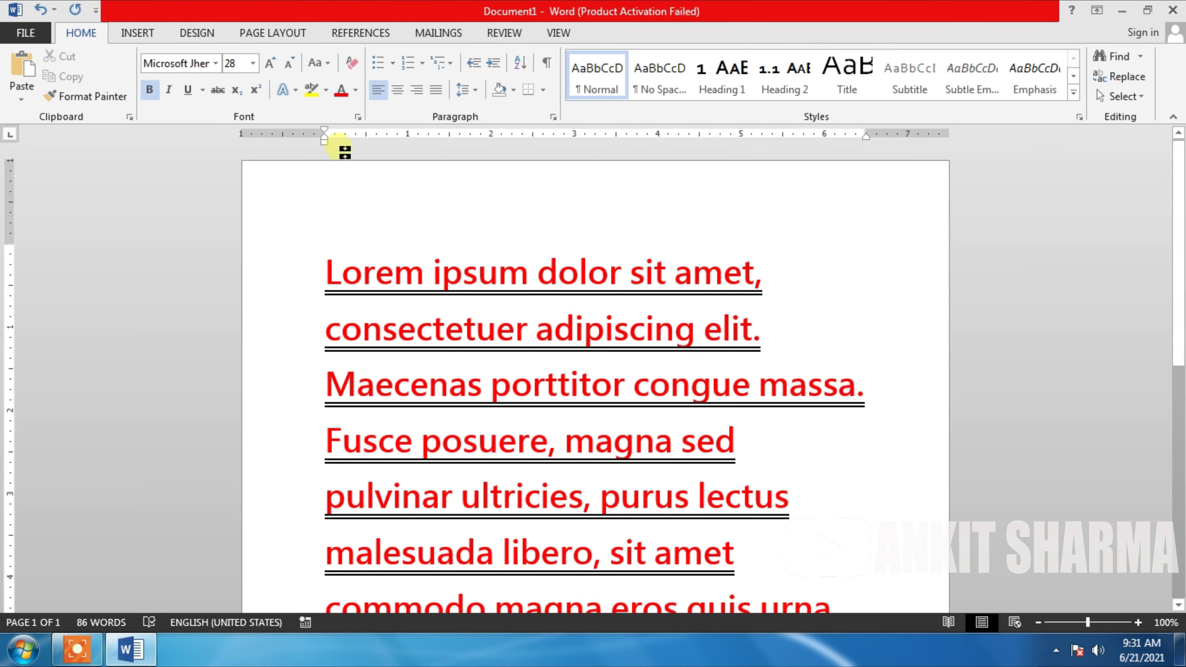
click(358, 117)
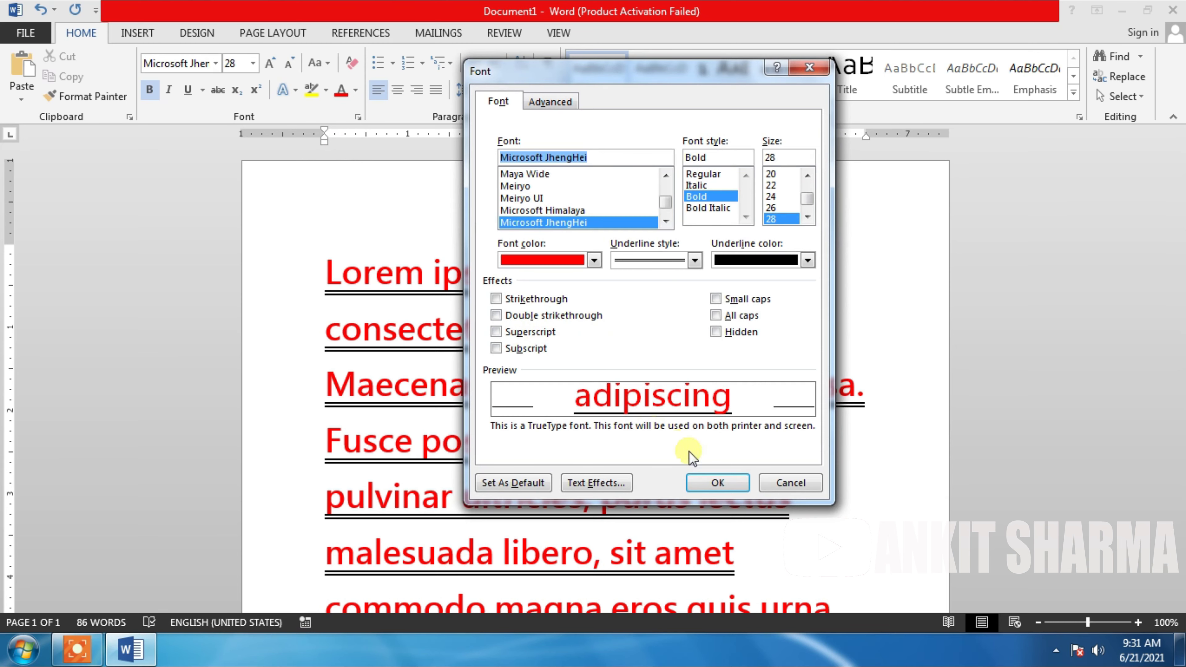
click(712, 484)
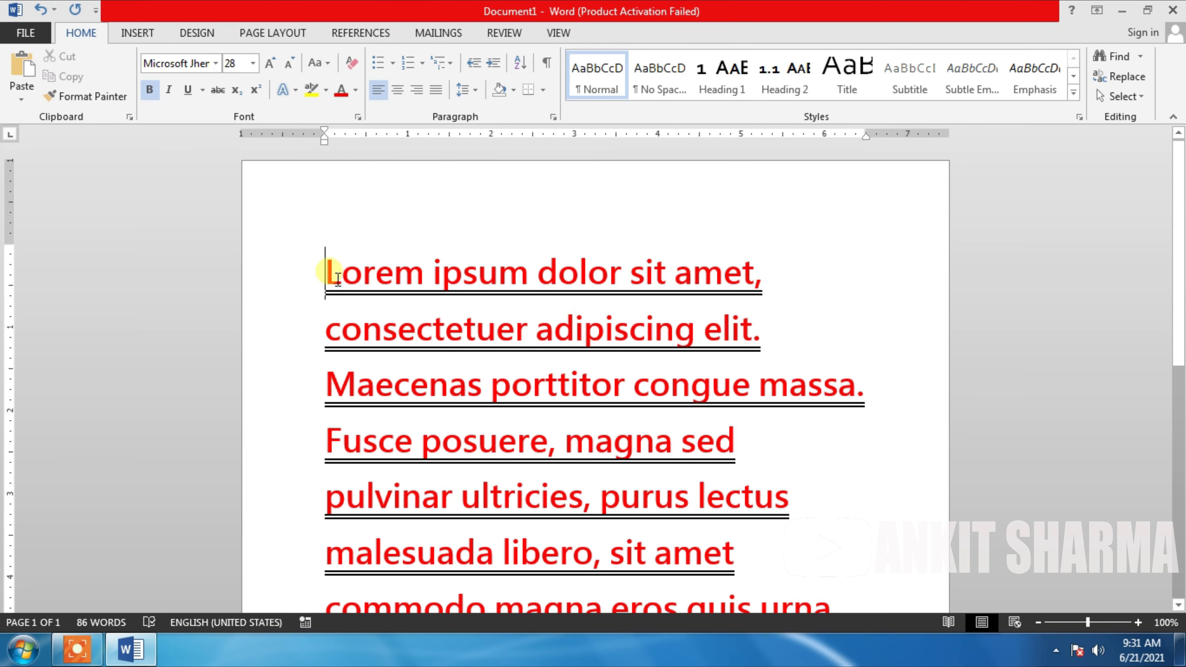
- Apply Double strikethrough to the opening line 'Lorem ipsum dolor sit amet,'
drag(327, 271, 759, 296)
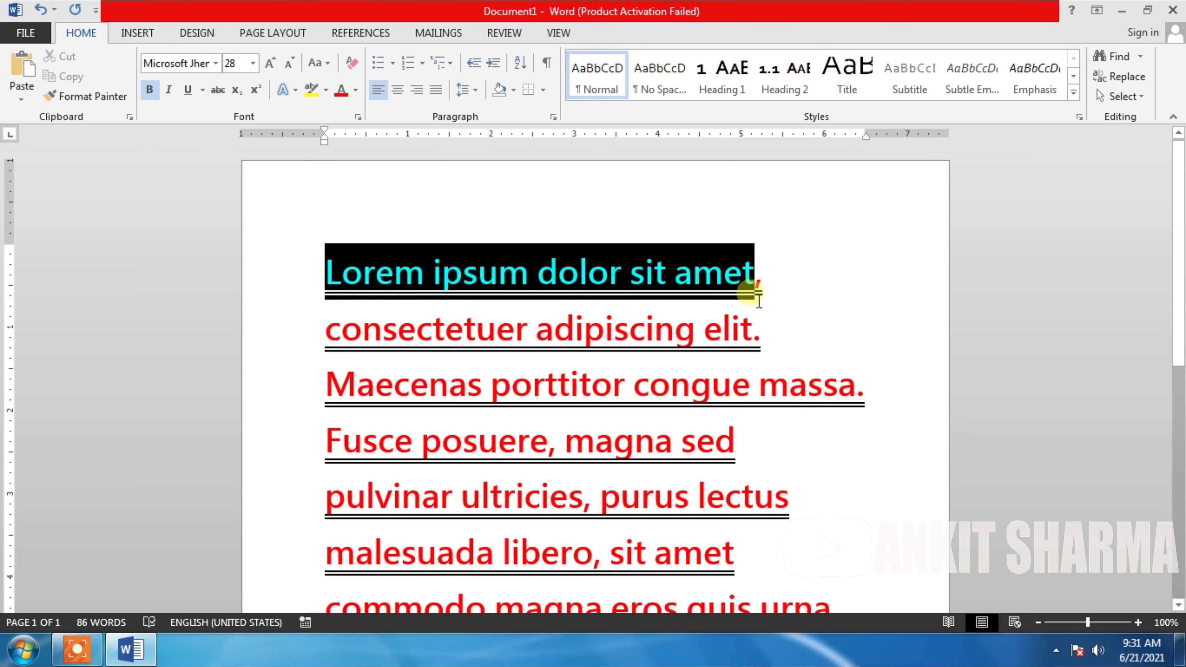
click(357, 117)
click(496, 316)
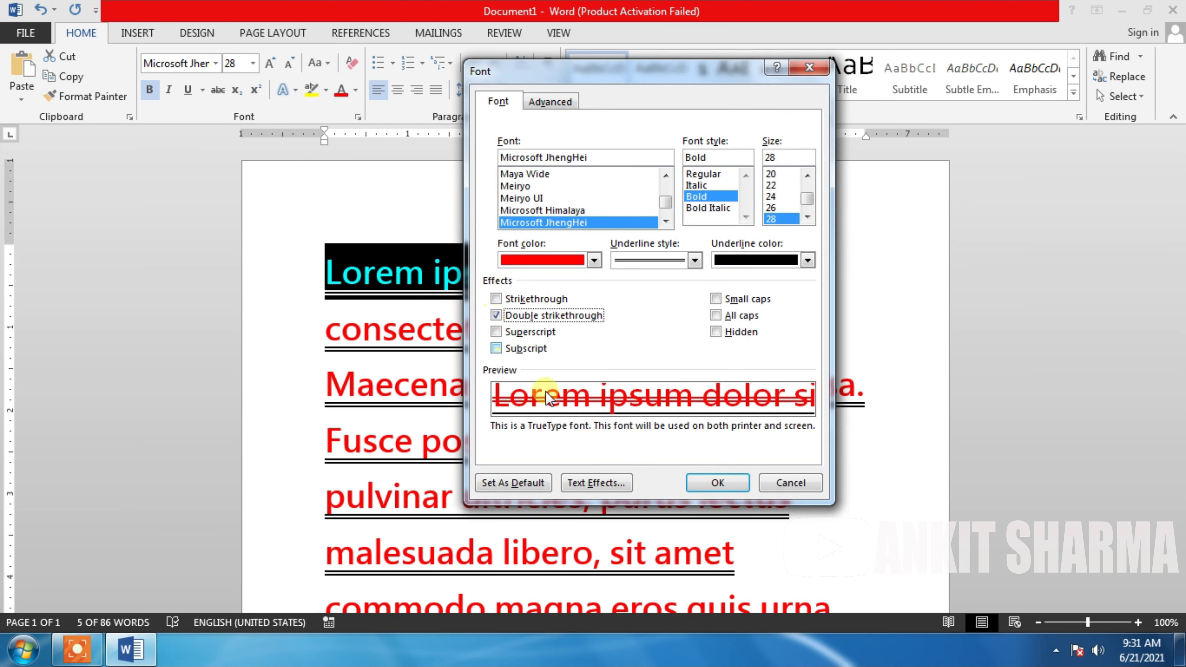
click(716, 483)
click(476, 268)
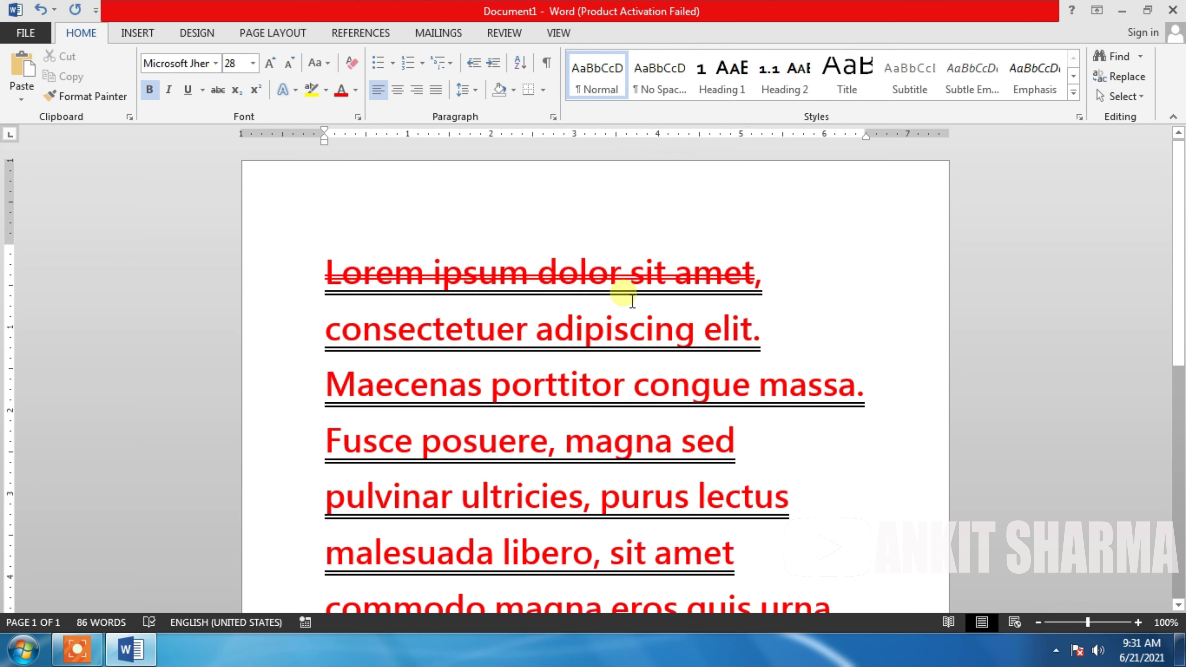
- Reselect the first line and confirm its Font dialog settings again
drag(765, 276, 346, 283)
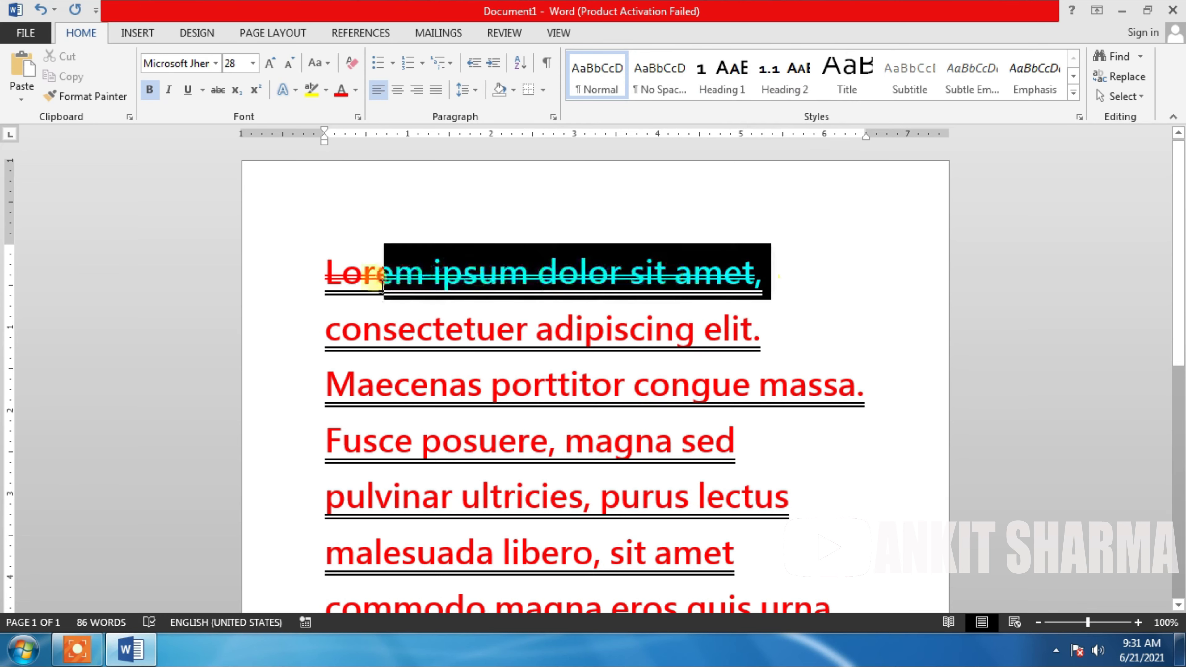
drag(789, 274, 315, 278)
click(358, 117)
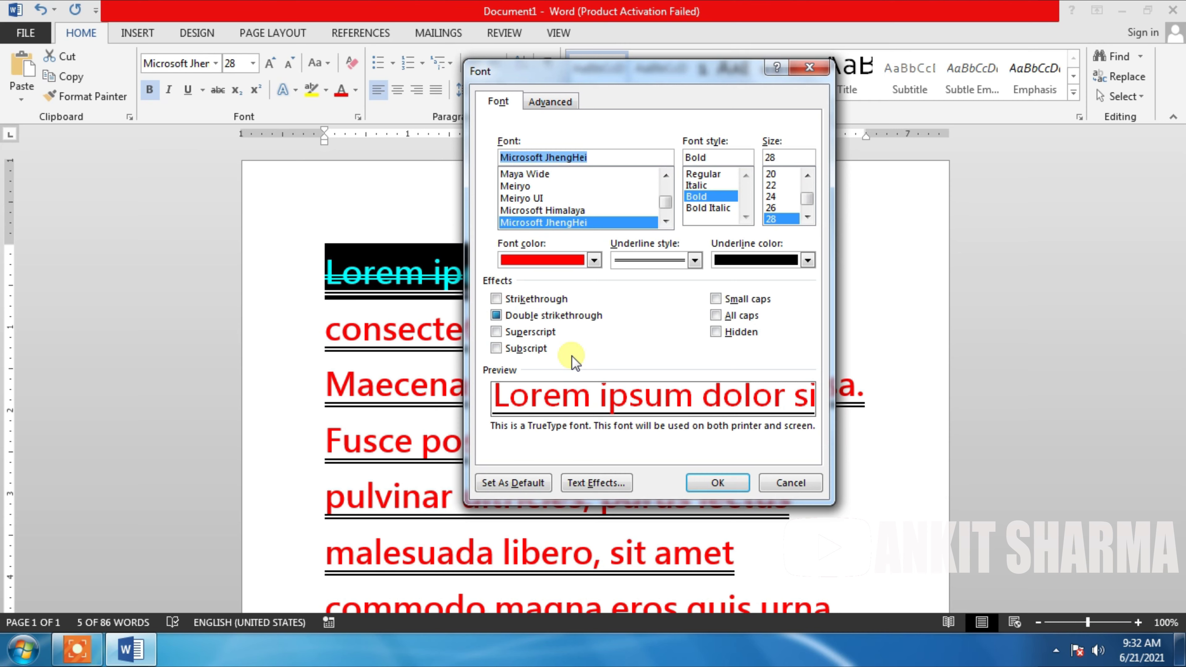
click(717, 482)
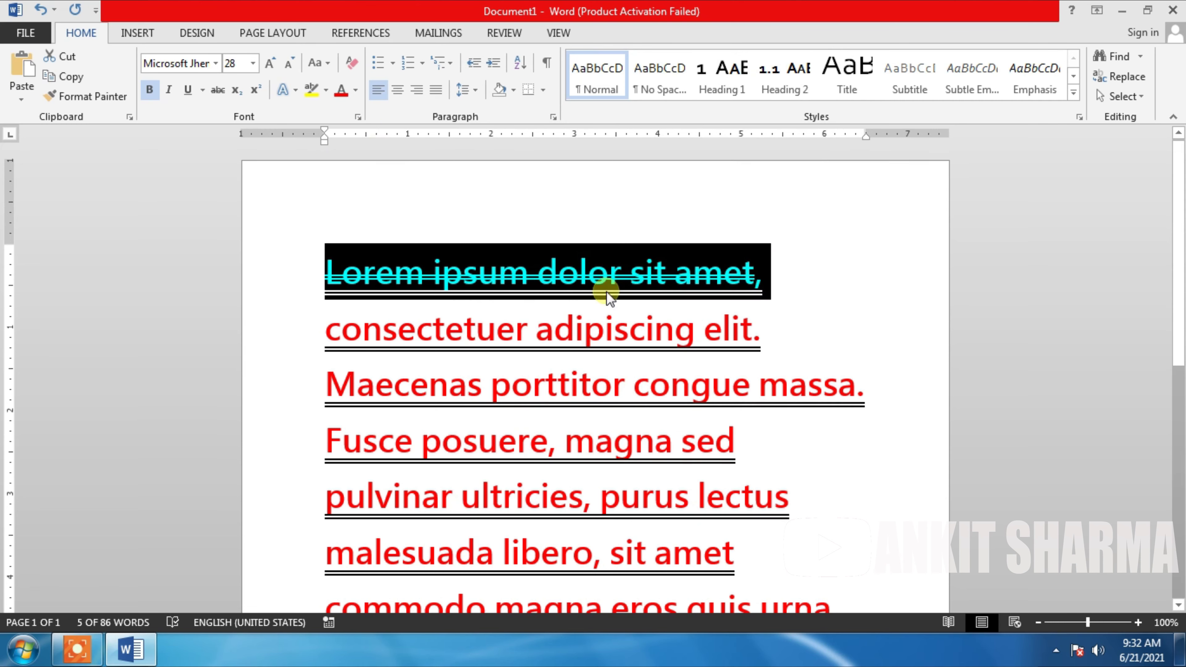
- Replace the page contents with 'A2' and enlarge it to 40 pt
key(ctrl+a)
key(Delete)
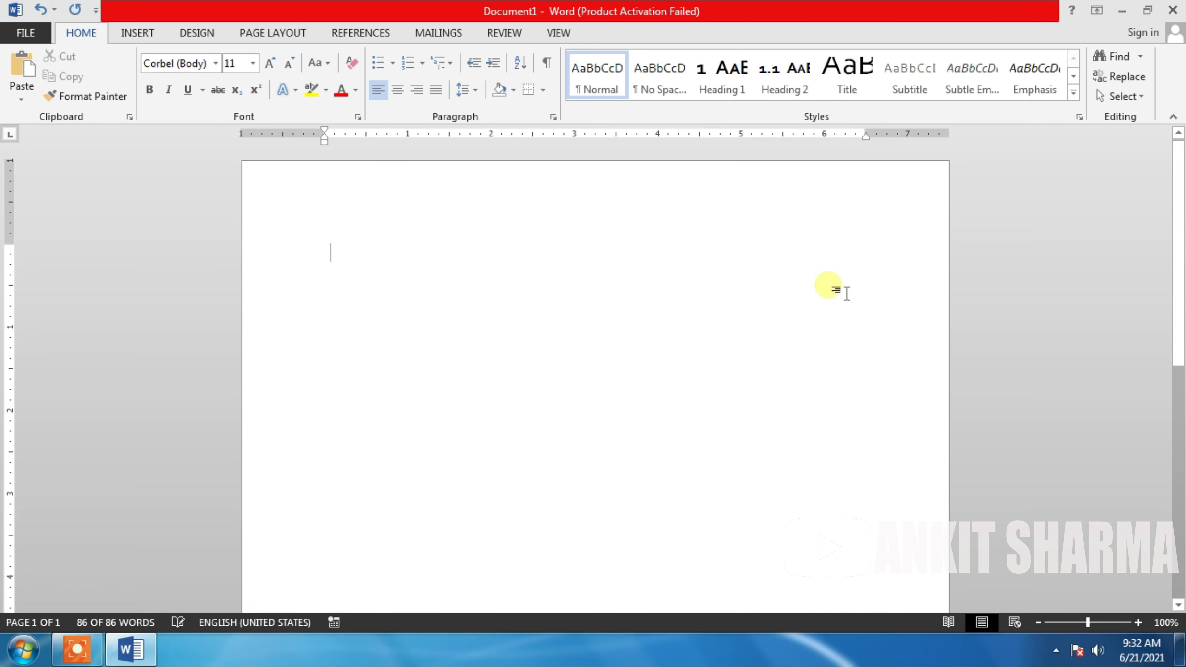
text(A2)
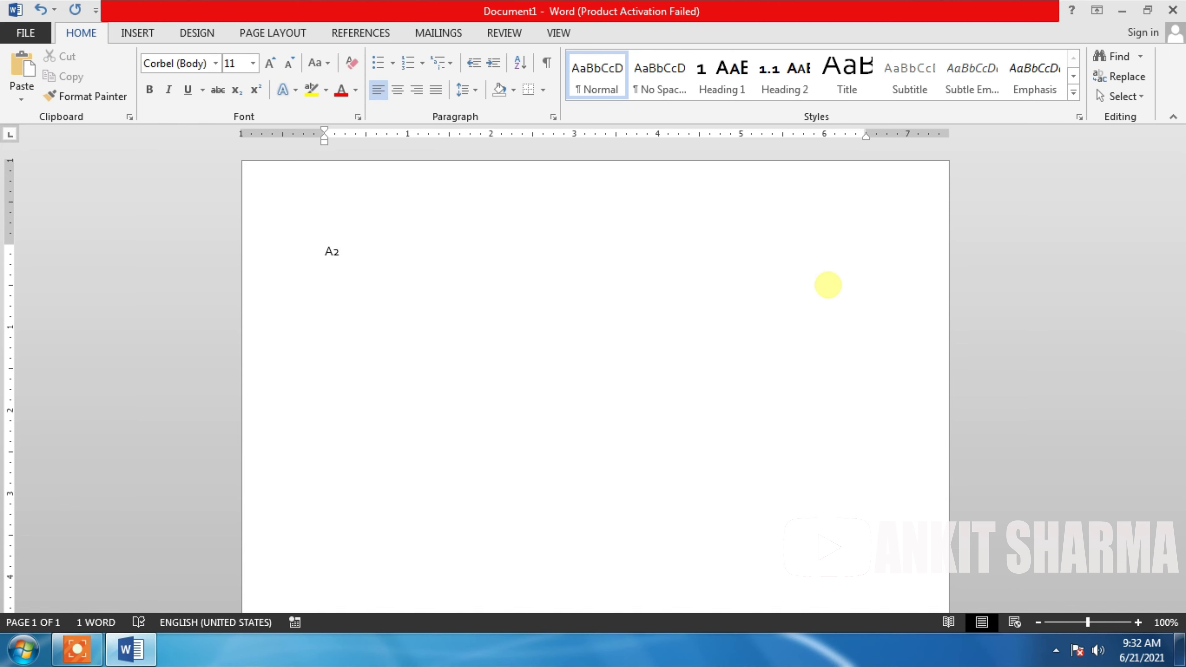
key(shift+Left)
key(shift+Left)
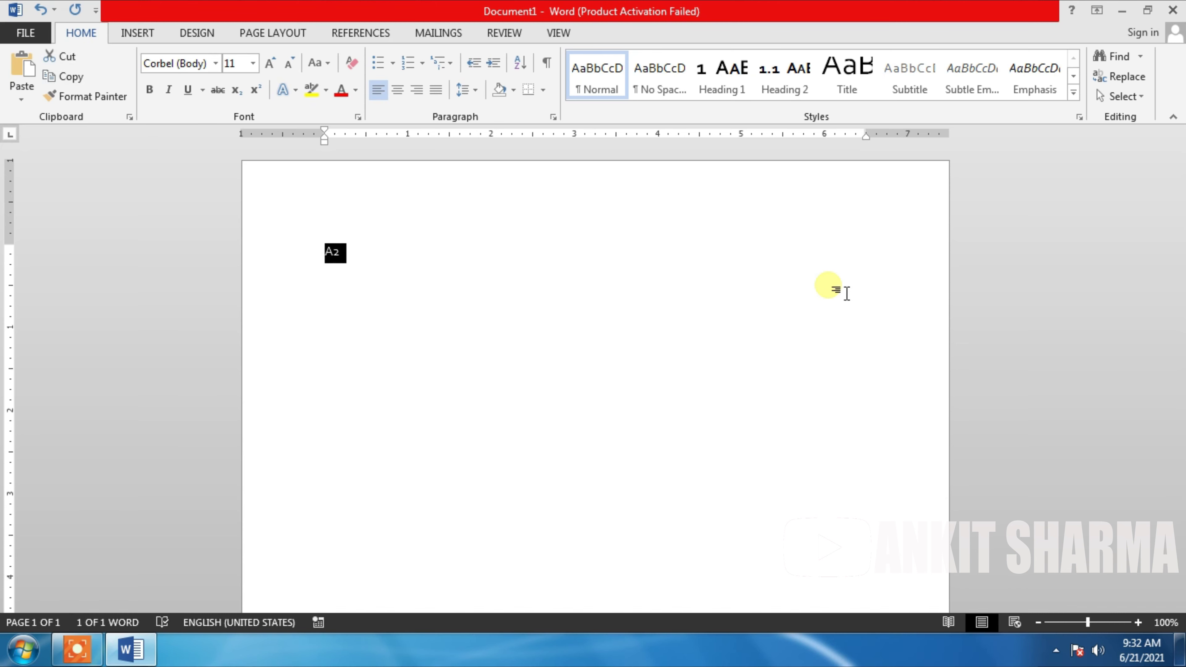
key(ctrl+bracketright)
key(ctrl+bracketright)
key(ctrl+bracketright)
key(ctrl+bracketright)
key(ctrl+bracketright)
key(ctrl+bracketright)
key(ctrl+bracketright)
key(ctrl+bracketright)
key(ctrl+bracketright)
key(ctrl+bracketright)
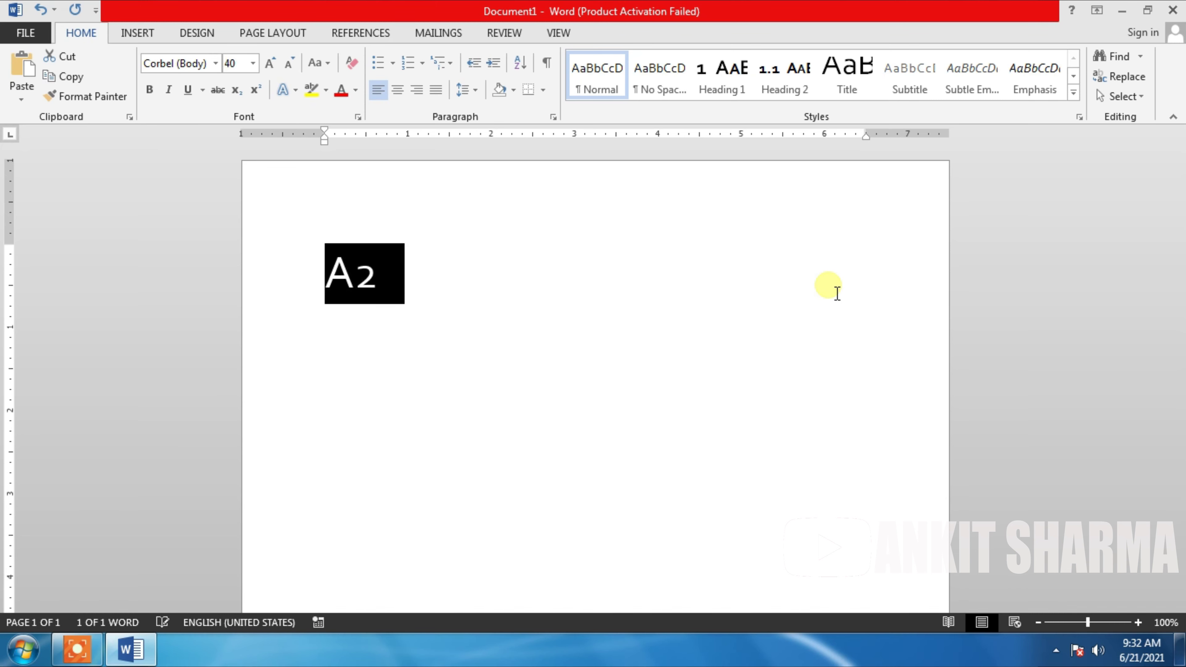
key(Right)
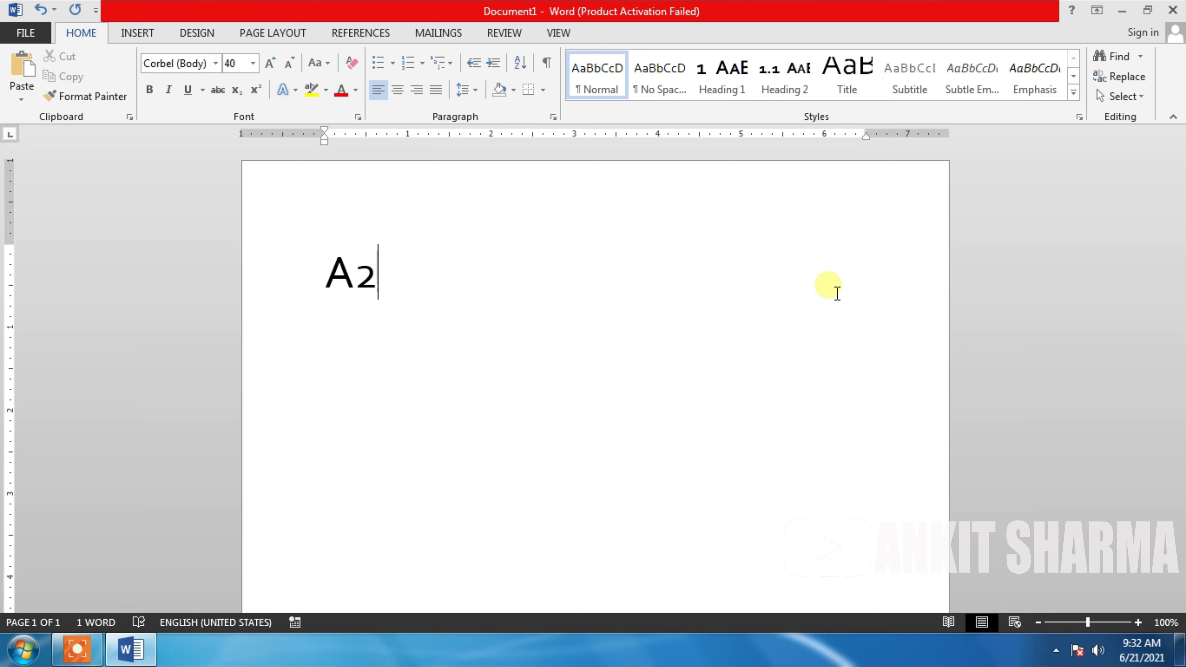
- Make the 2 after A superscript with Ctrl+Shift+= and deselect it
key(shift+Left)
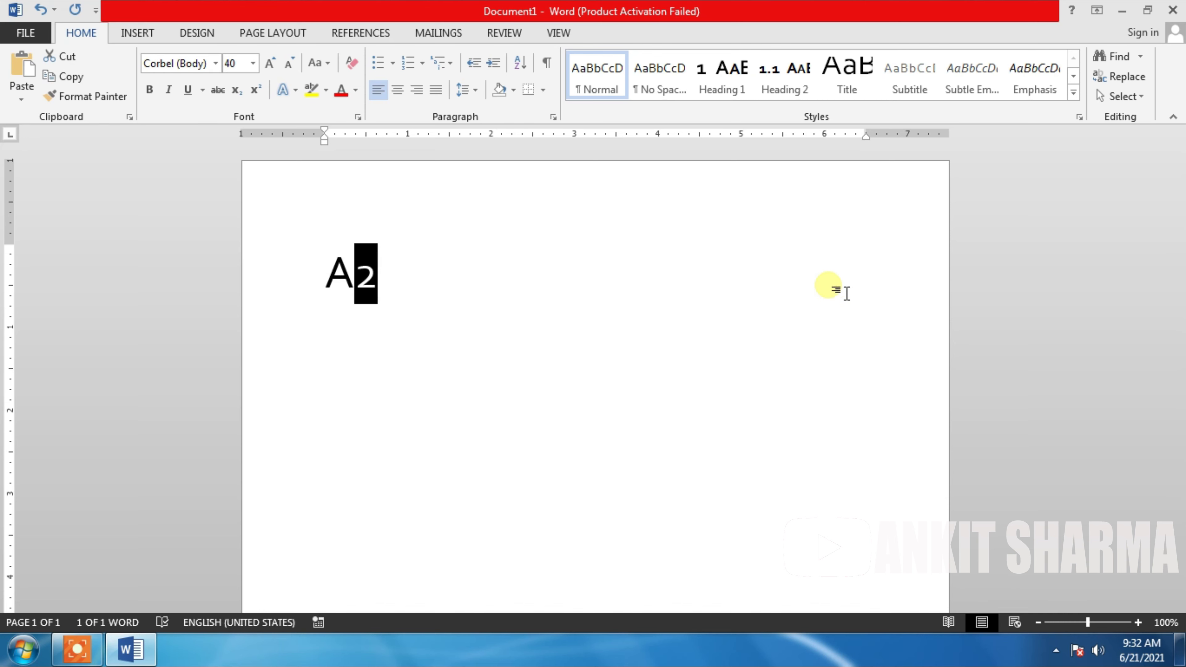
key(ctrl+shift+plus)
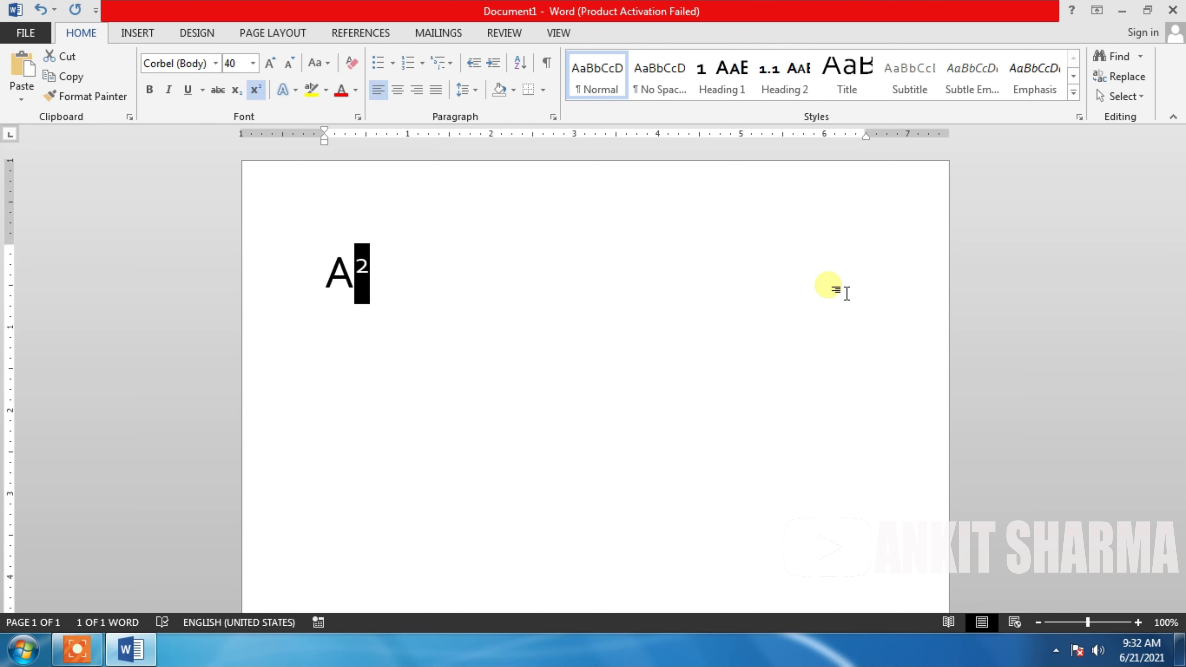
click(542, 311)
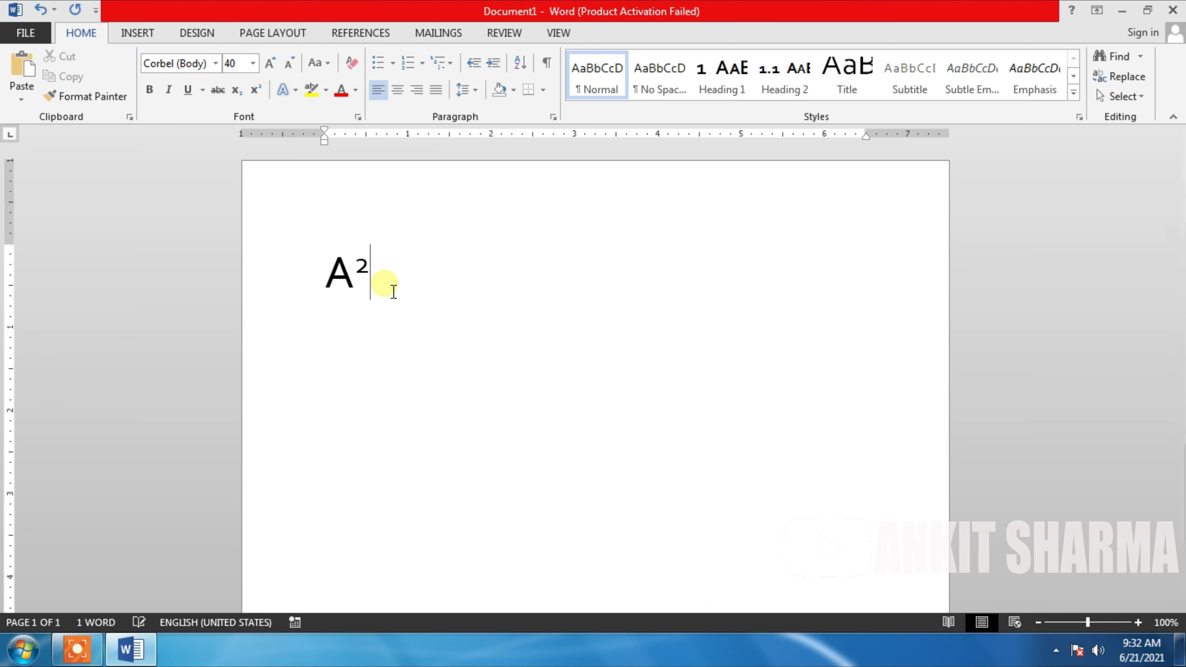
- Append '+B2' and make its final 2 subscript with Ctrl+=
text(=)
key(BackSpace)
text(=)
key(BackSpace)
text(+)
text(B2)
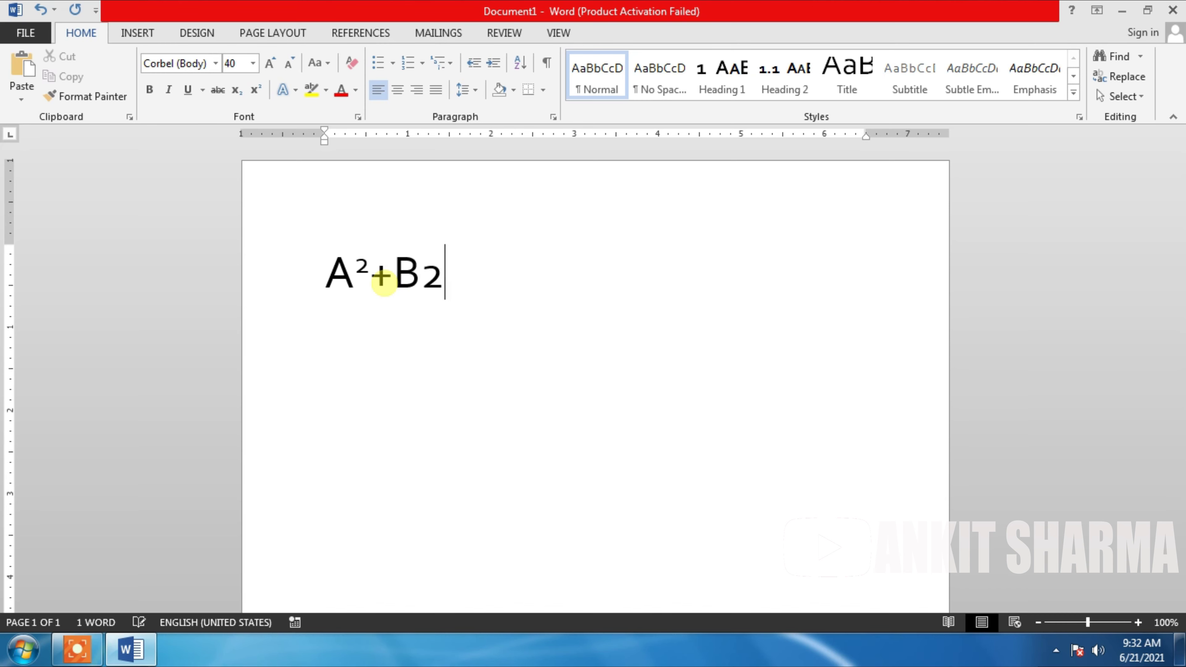
key(shift+Left)
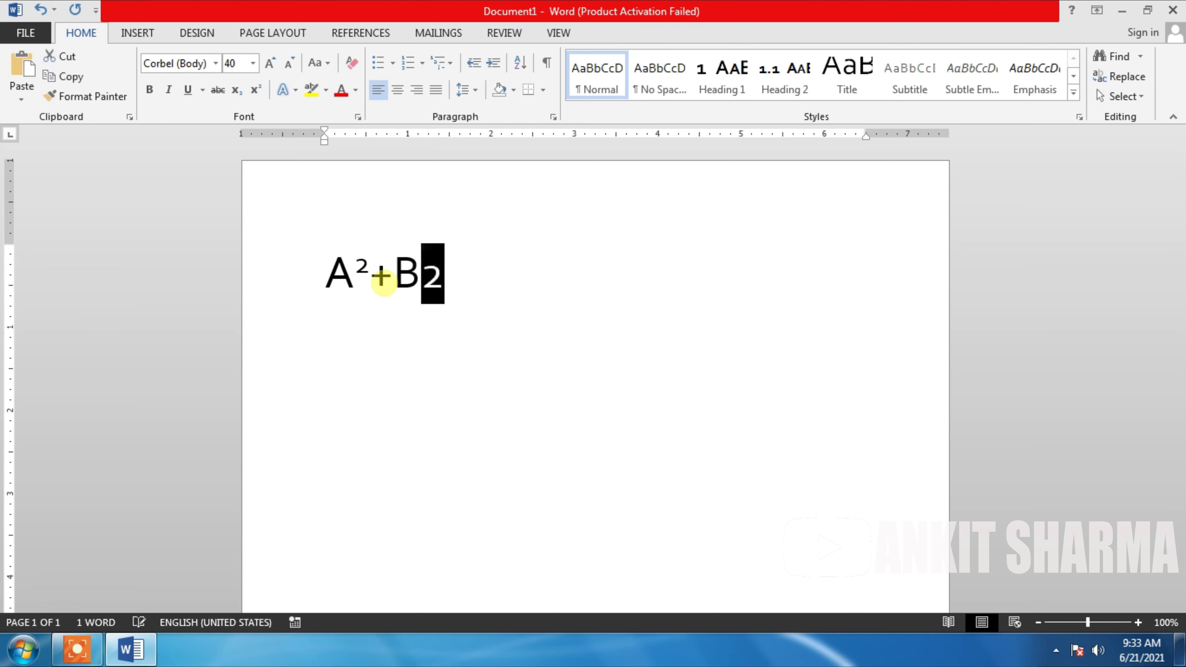
key(ctrl+equal)
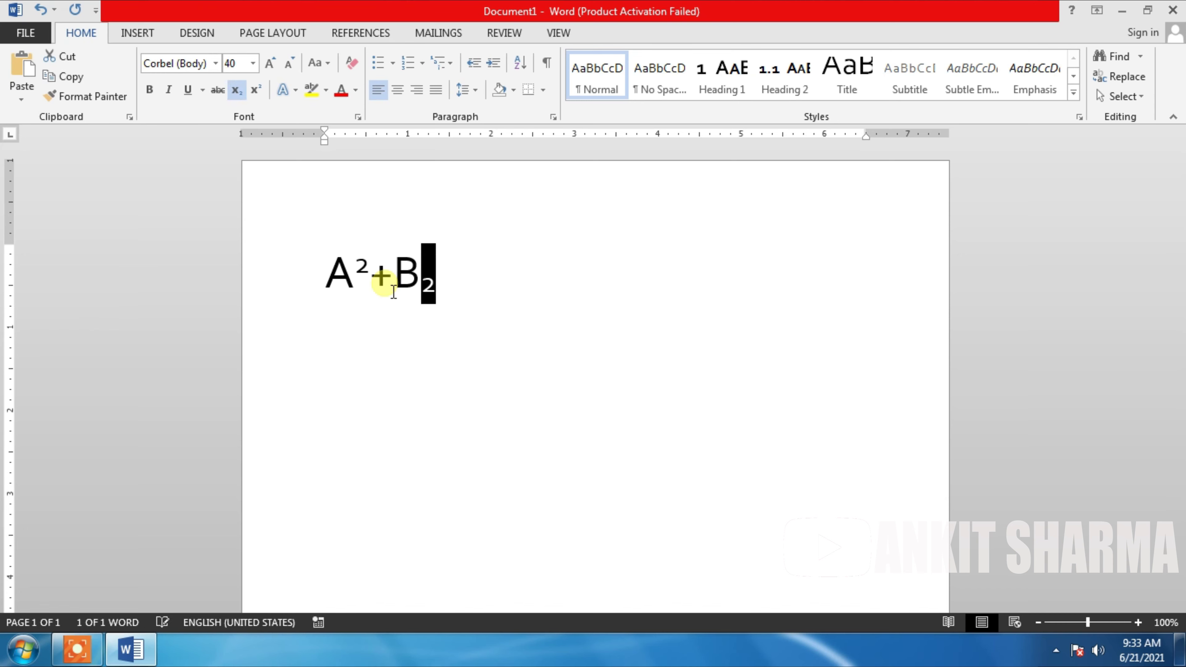
key(Right)
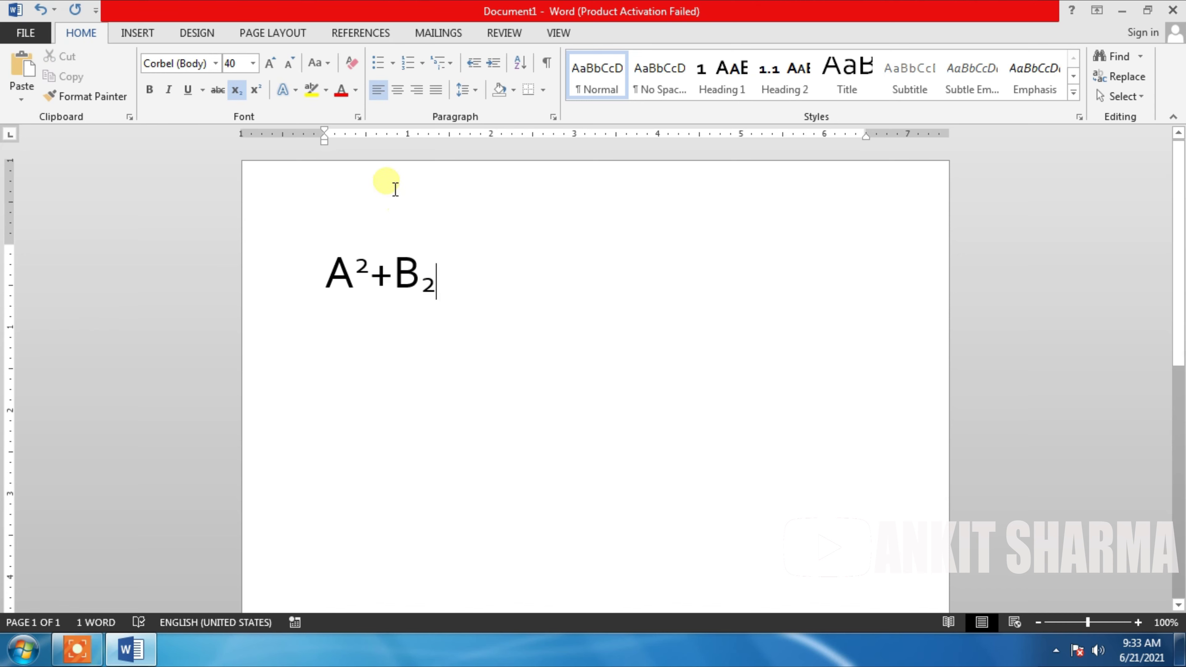
- Toggle the subscript setting in the Font dialog, then delete the whole A²+B₂ expression
click(357, 117)
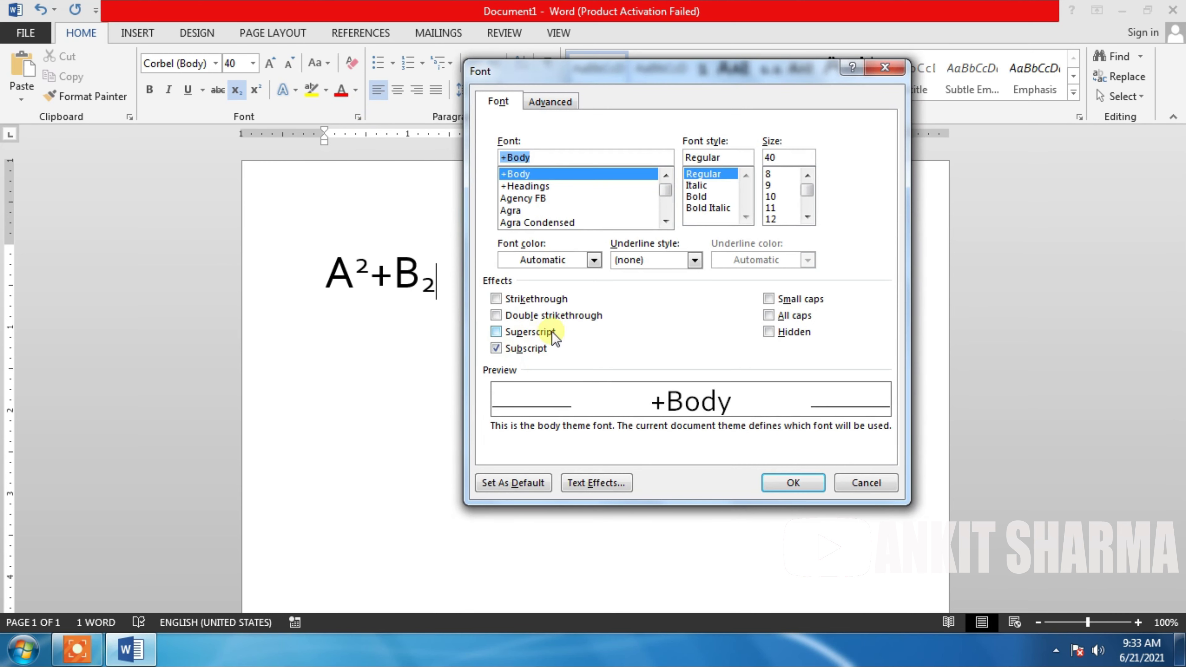
click(524, 350)
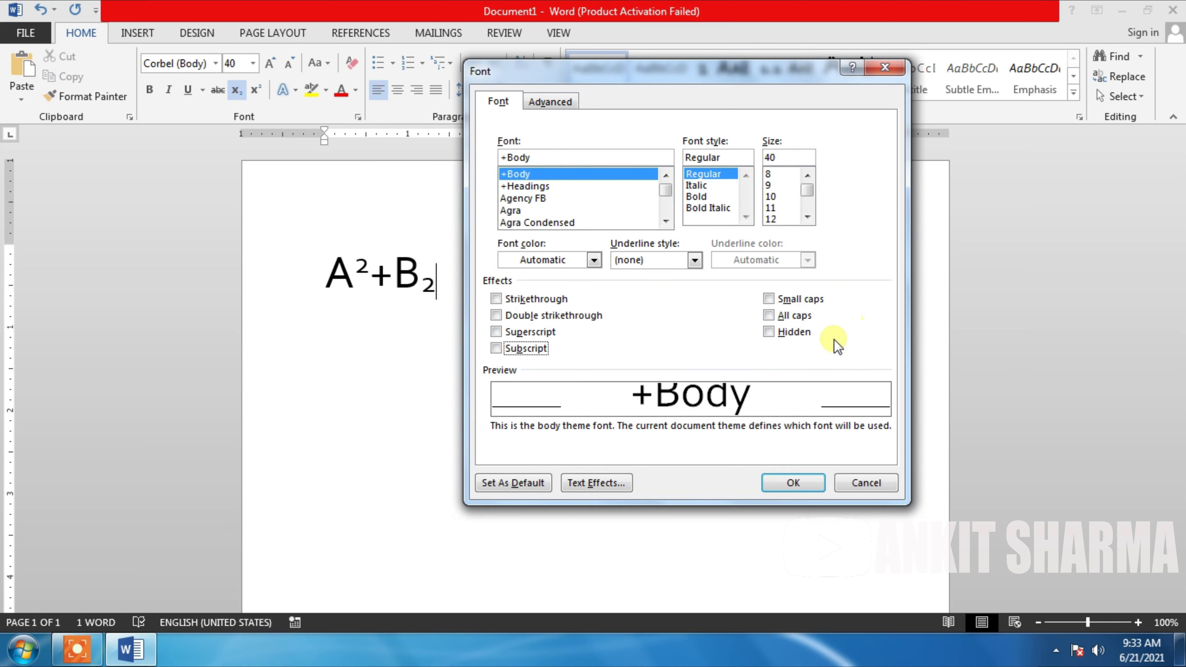
click(800, 479)
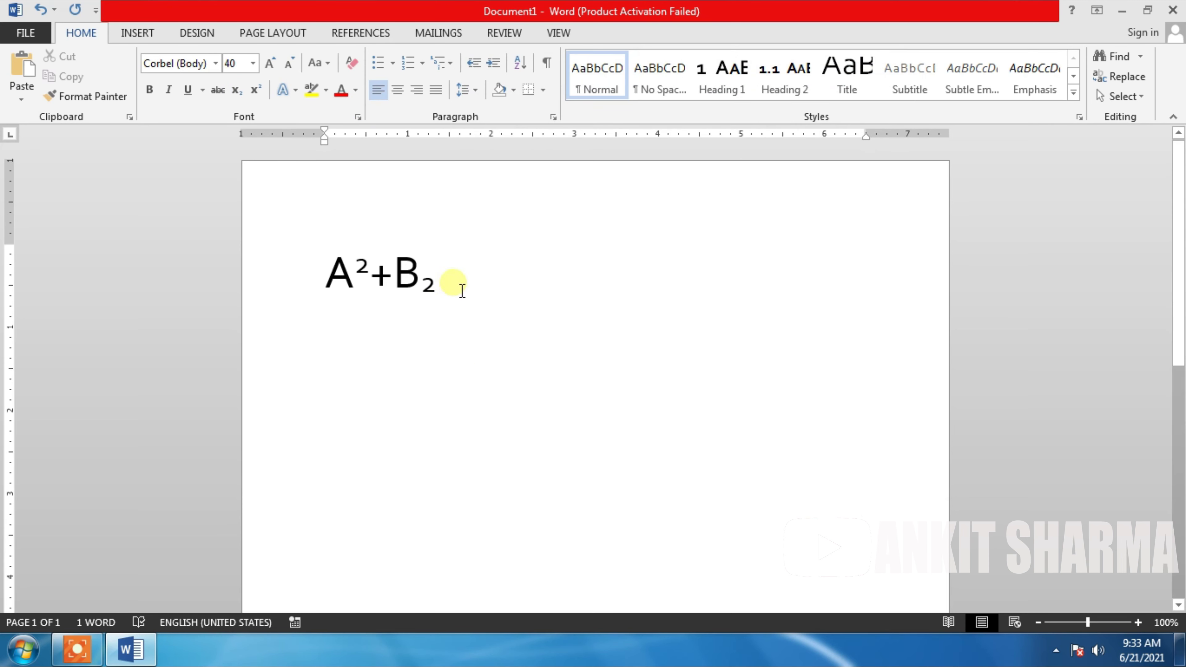
drag(460, 286, 312, 286)
key(Delete)
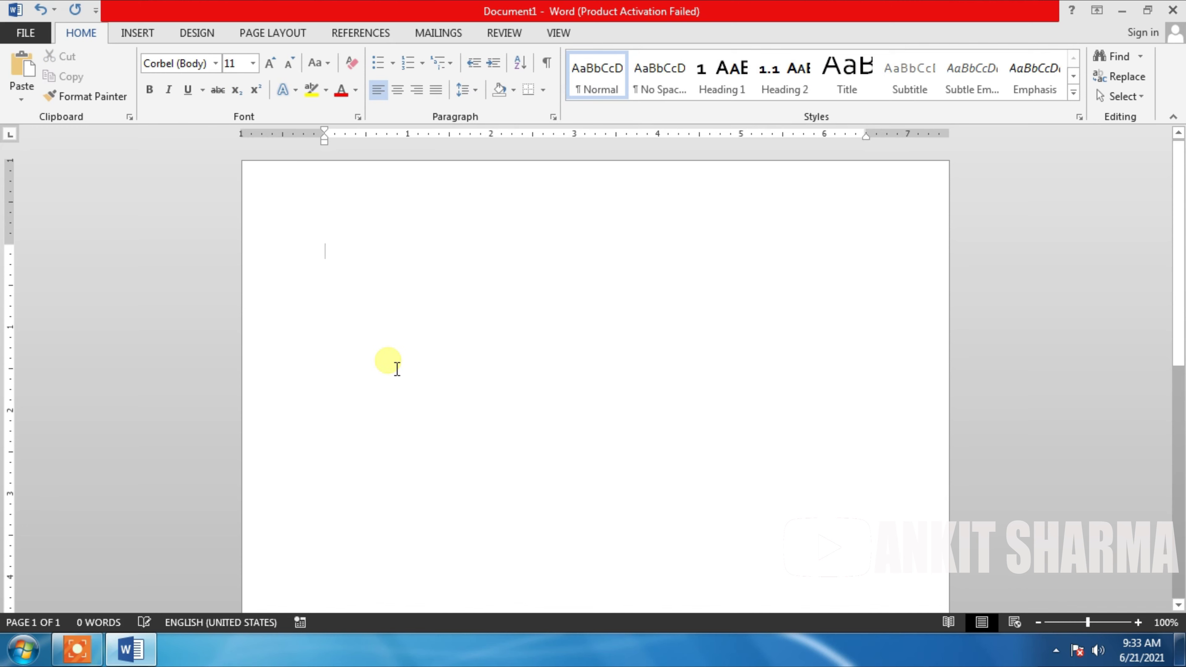
- Generate lorem ipsum text with =LOREM() and apply Small caps to the first paragraph
text(=LORE)
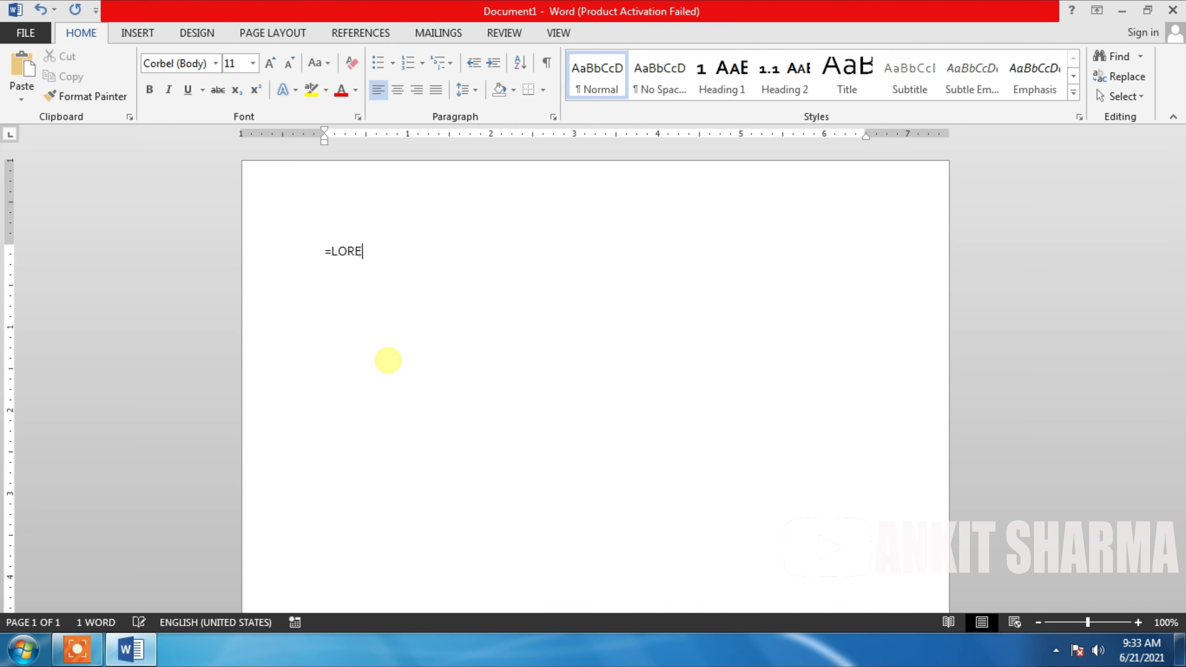
text(M()
key(Return)
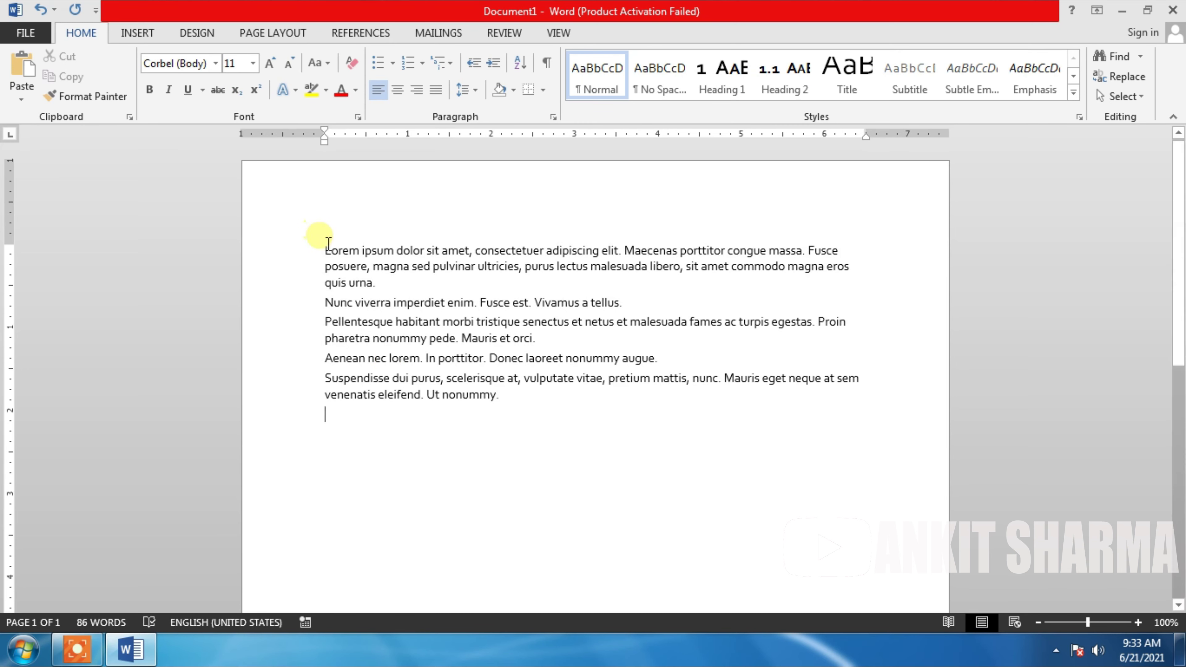
drag(328, 244, 374, 283)
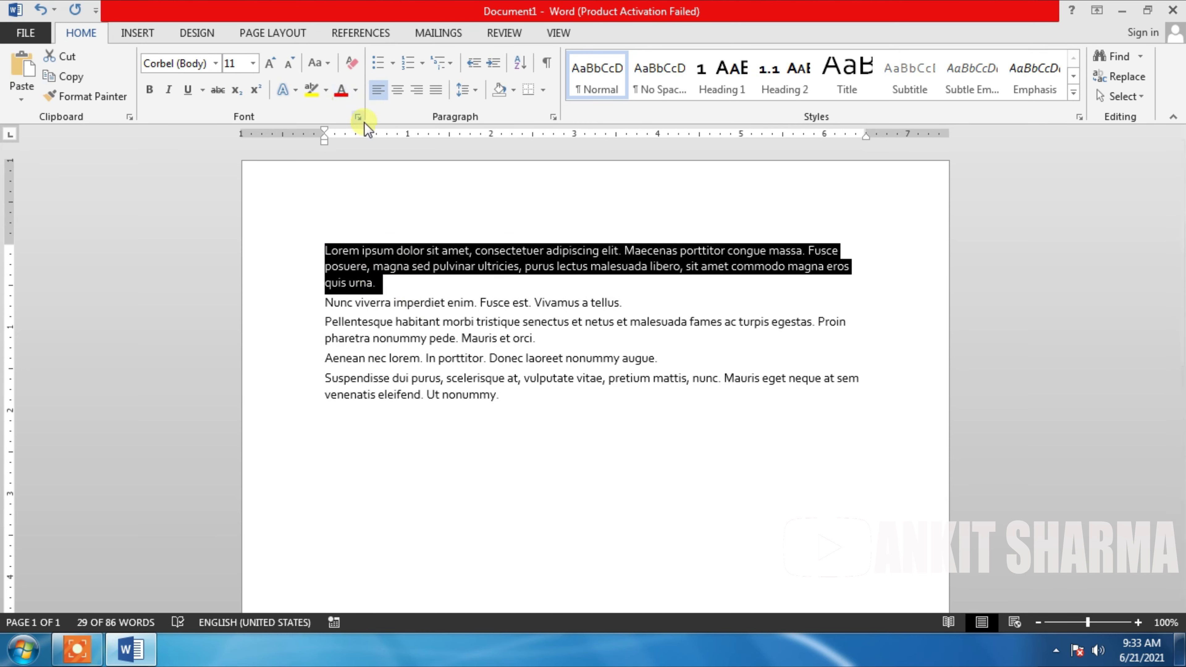
click(357, 117)
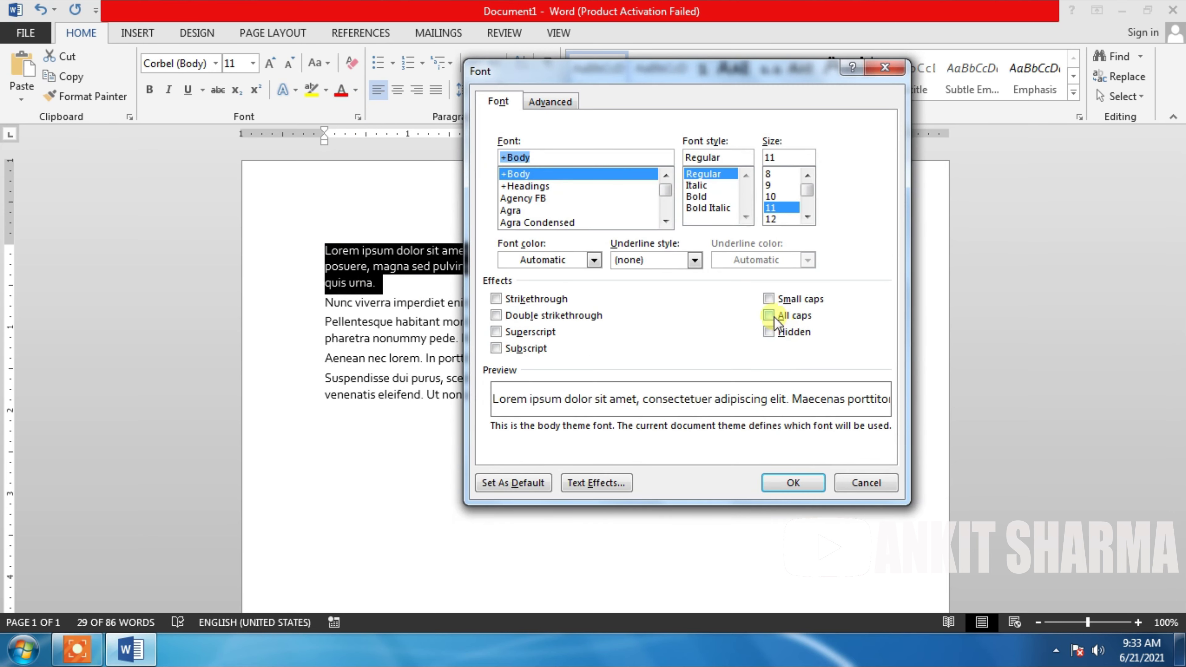
click(770, 299)
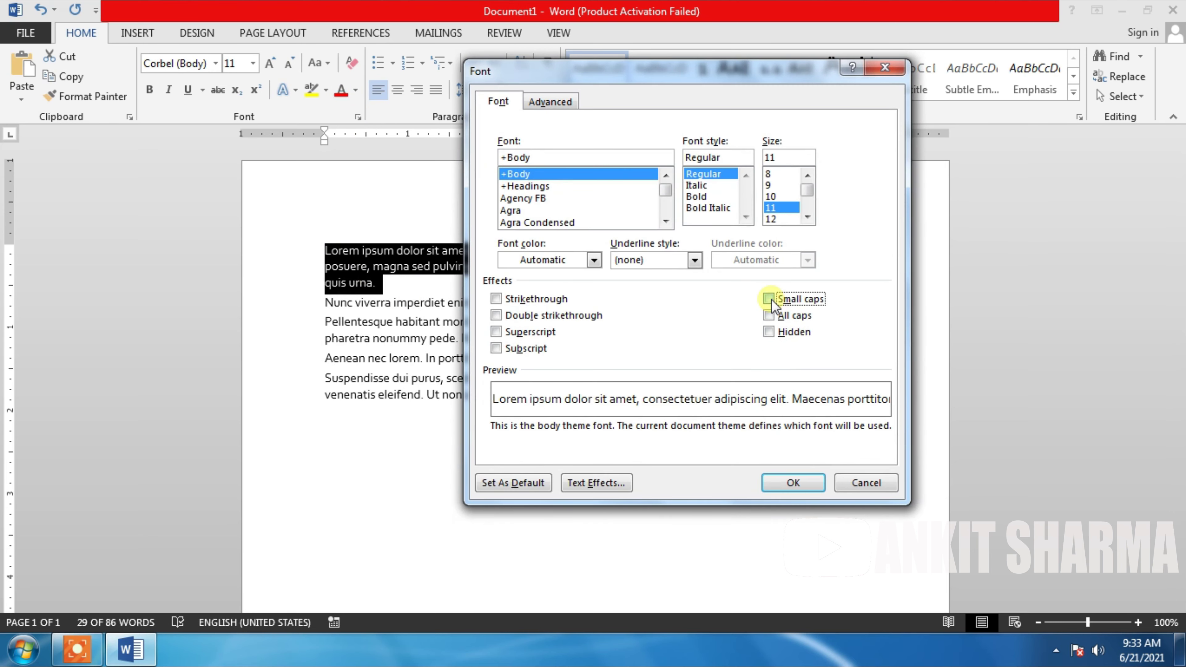
click(794, 483)
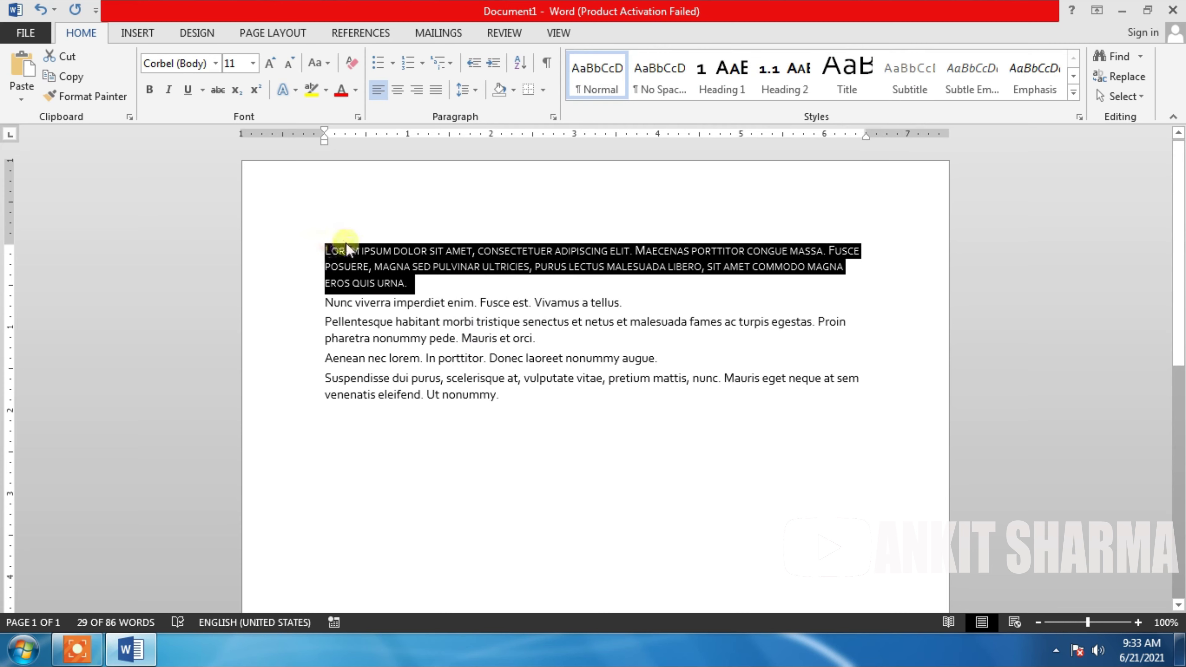
- Switch the first paragraph from Small caps to All caps
click(358, 117)
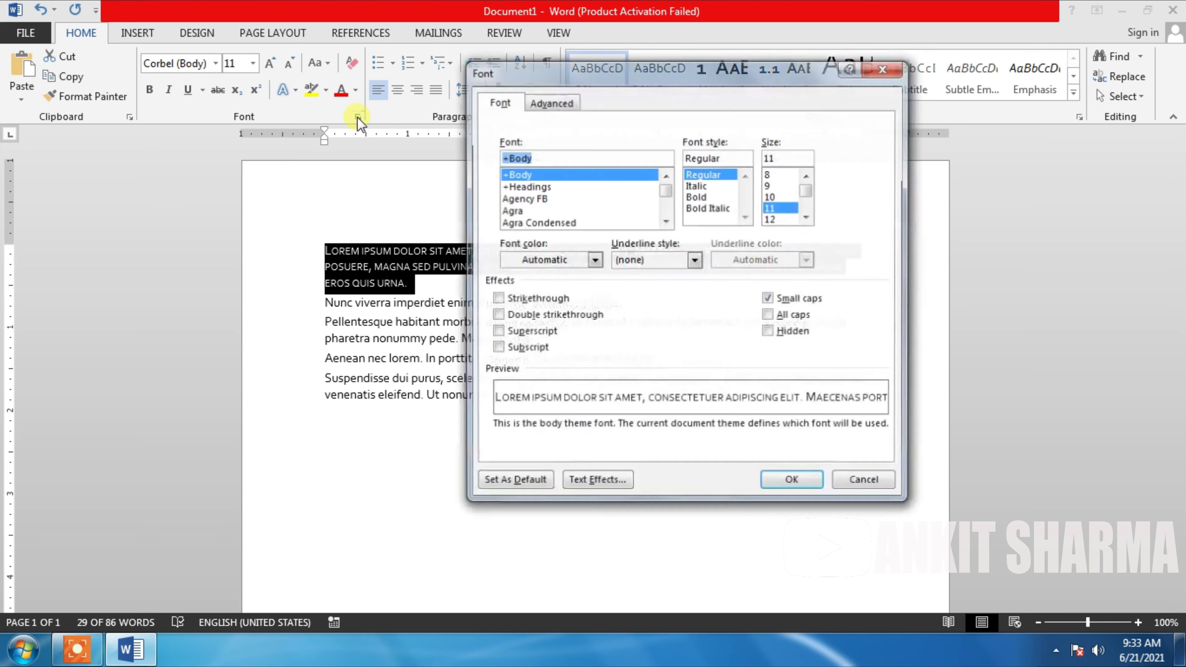
click(769, 315)
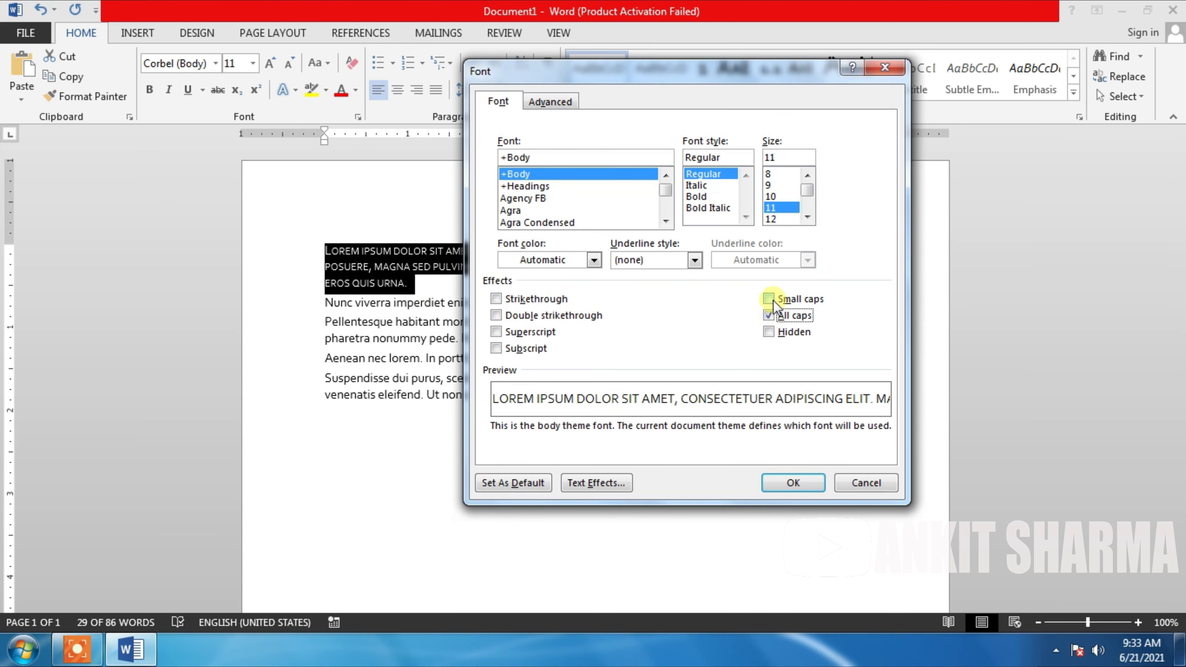
click(794, 484)
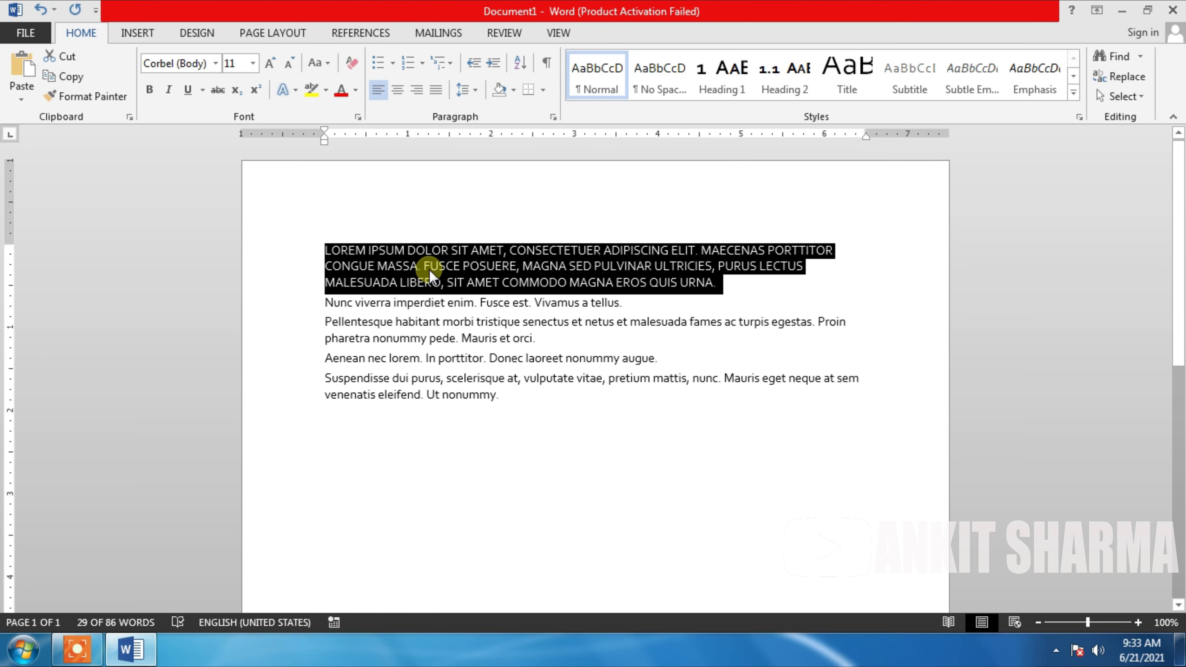
click(358, 117)
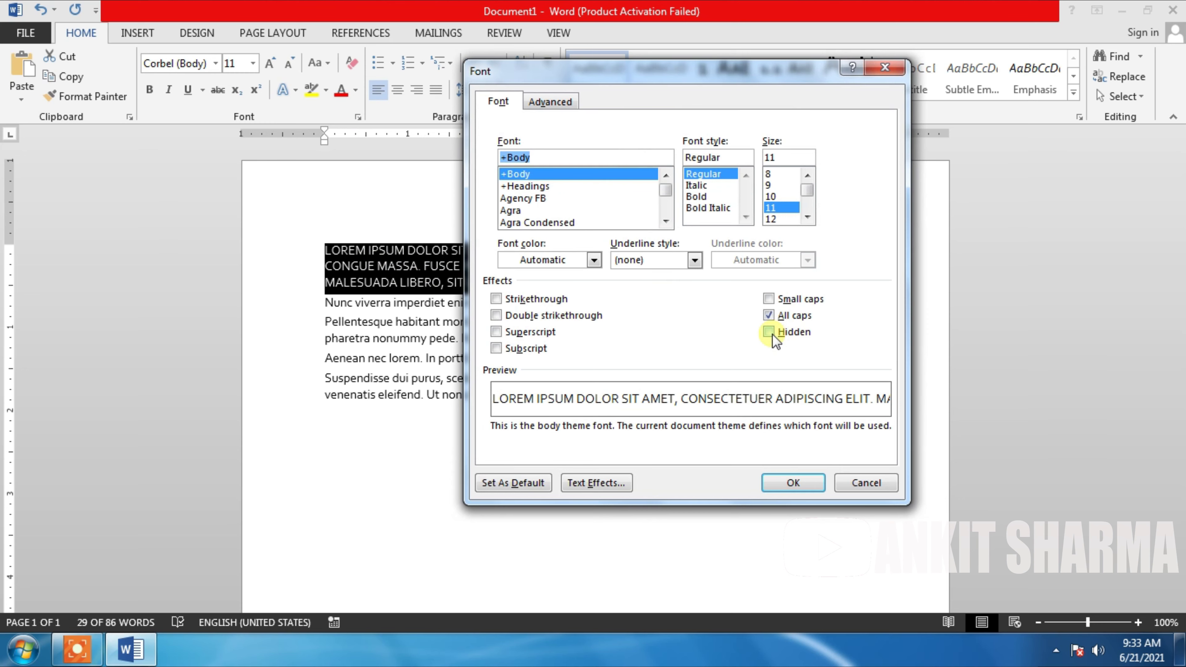
- Format the all-caps first paragraph as Hidden text, checking it with Show/Hide ¶ on and off
click(772, 332)
click(794, 484)
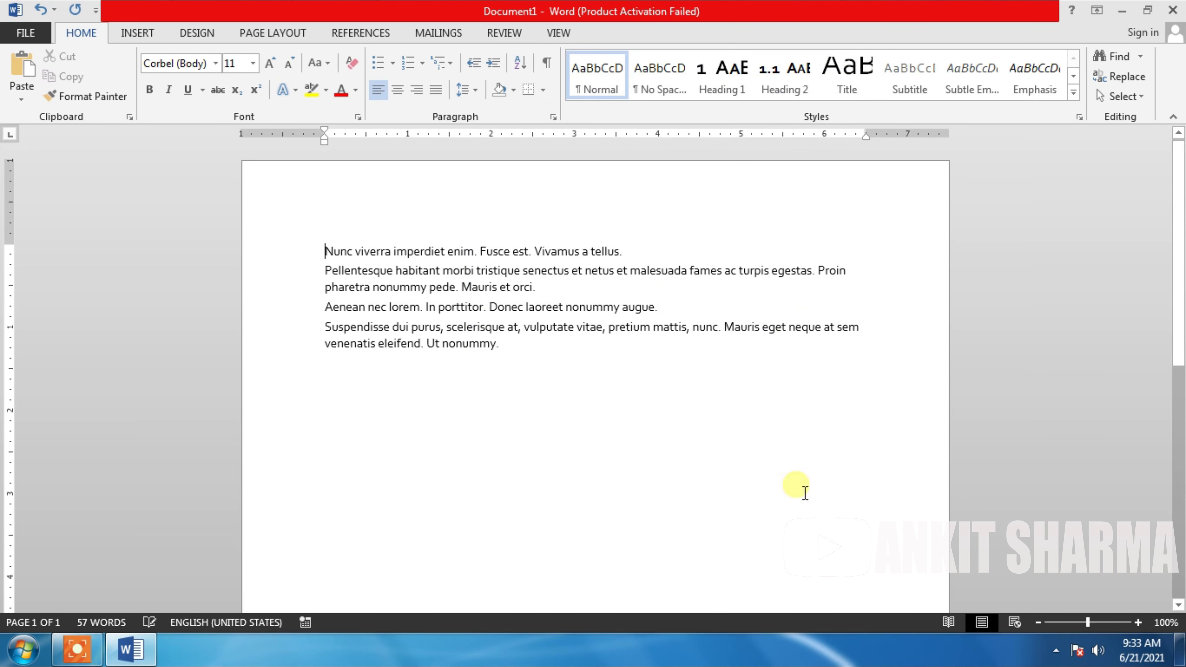
click(548, 63)
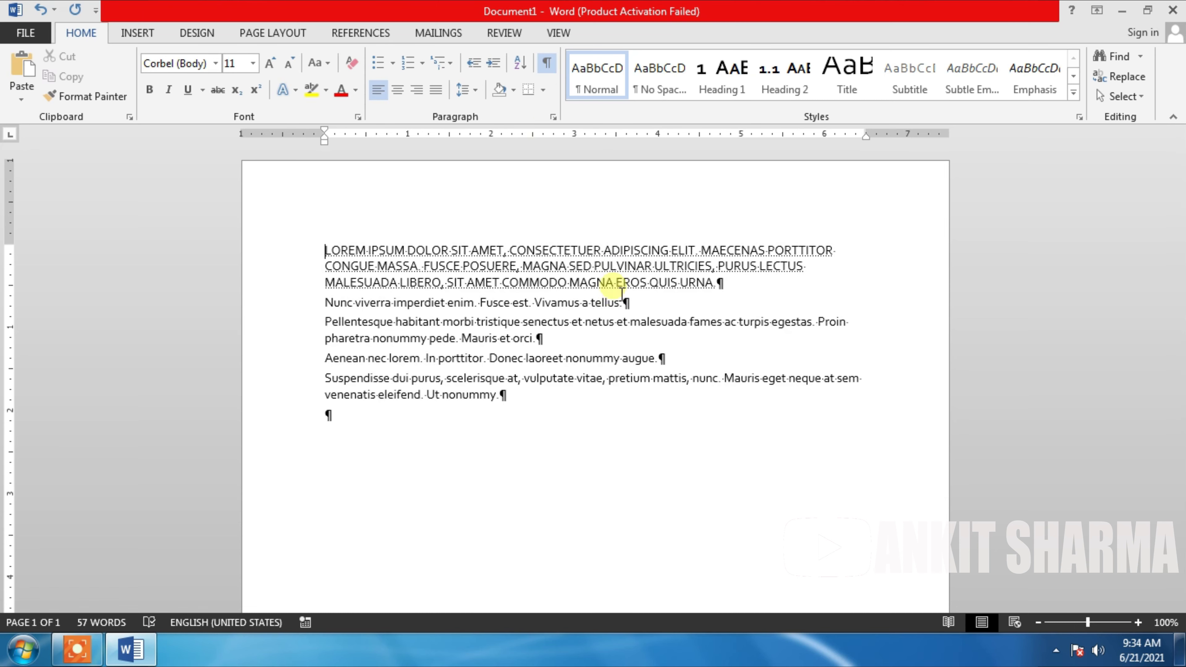
click(547, 63)
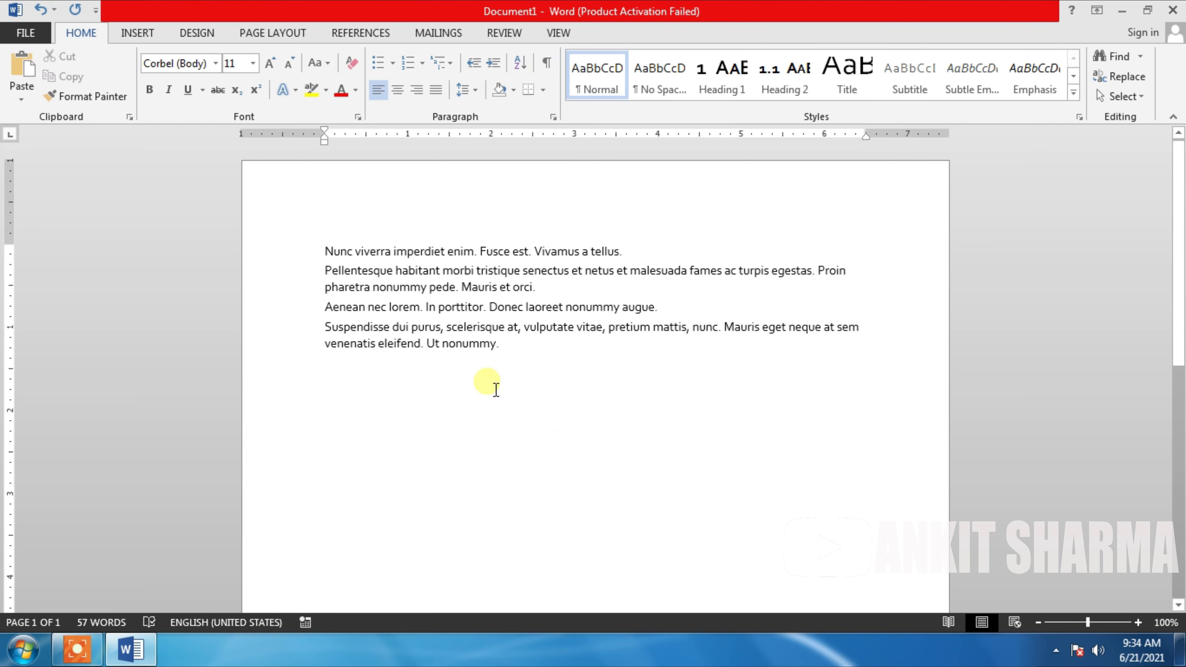
- Enable always showing Hidden text under Word Options > Display
click(33, 35)
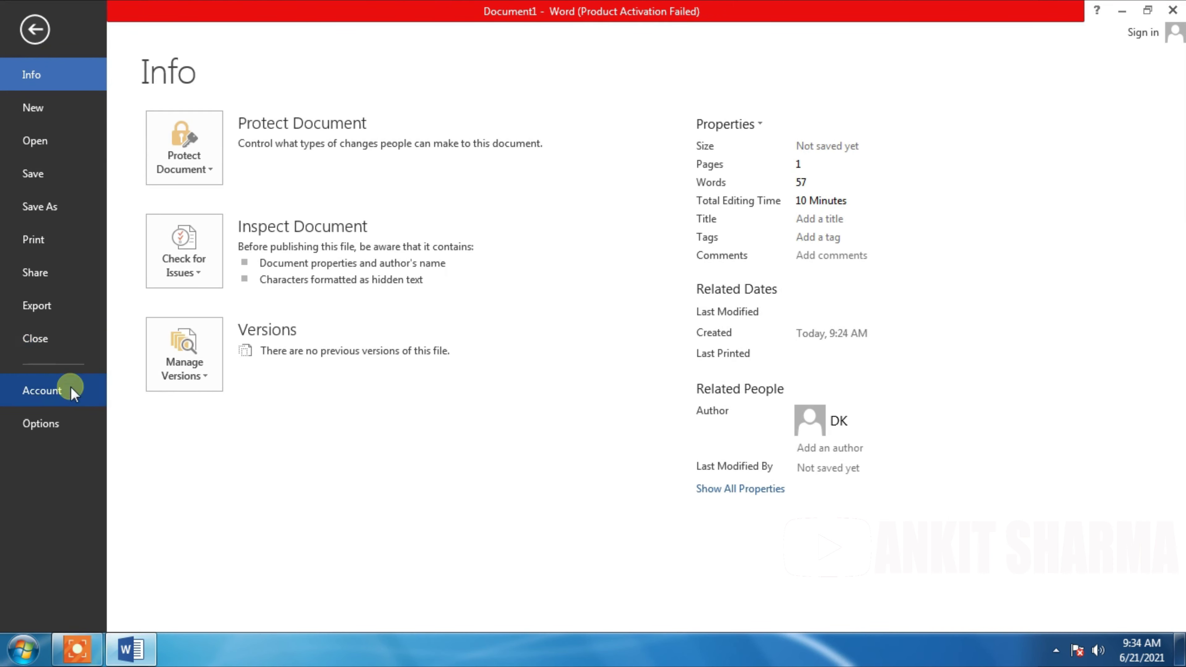
click(56, 415)
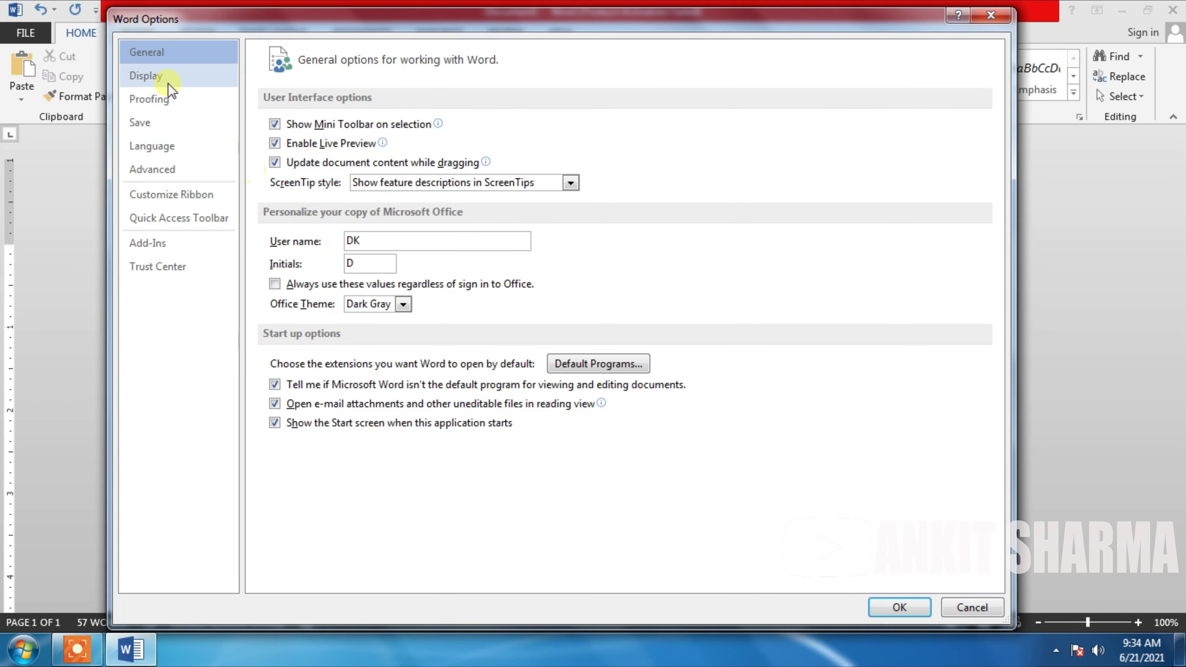
click(165, 77)
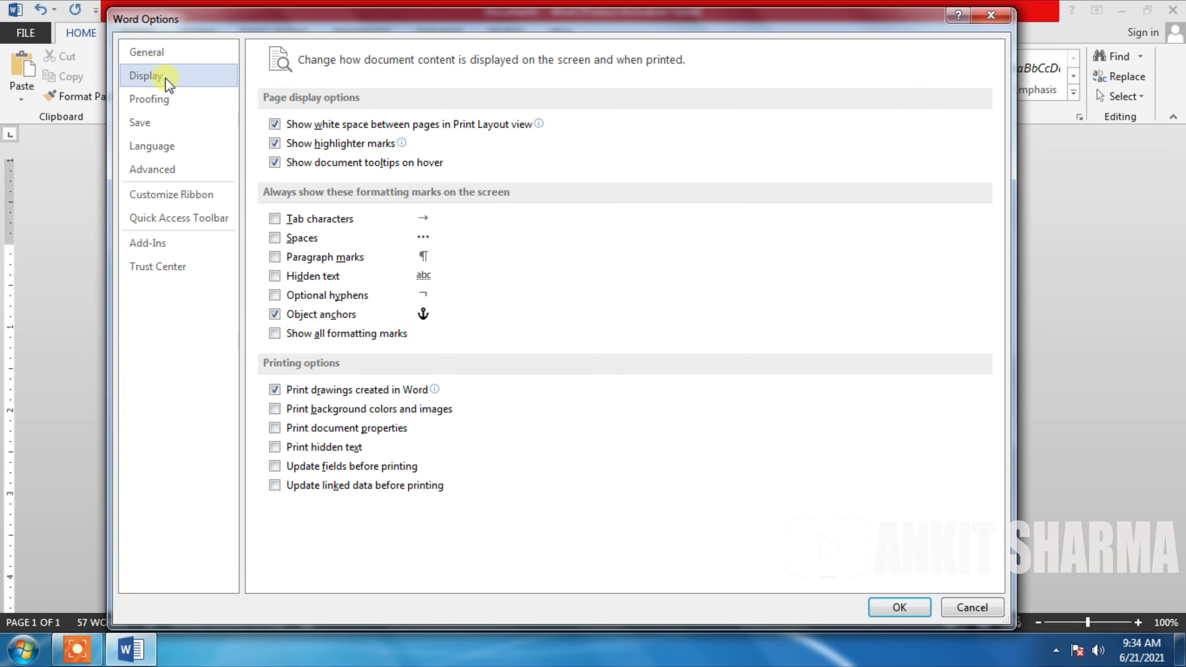
click(275, 277)
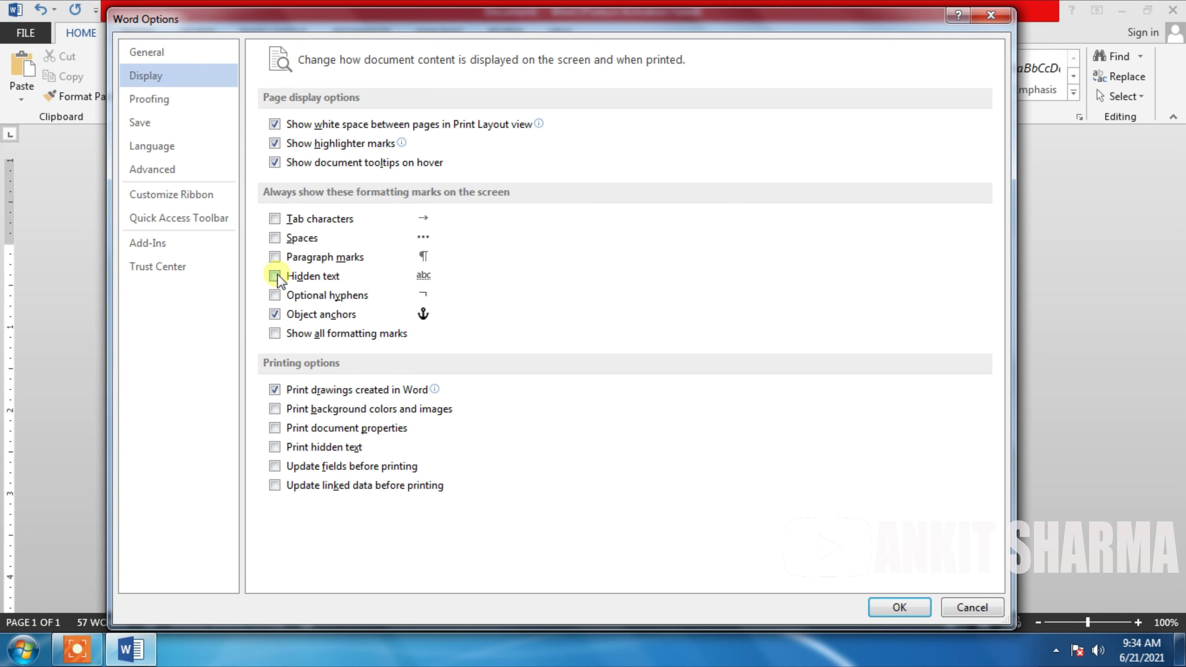
click(899, 607)
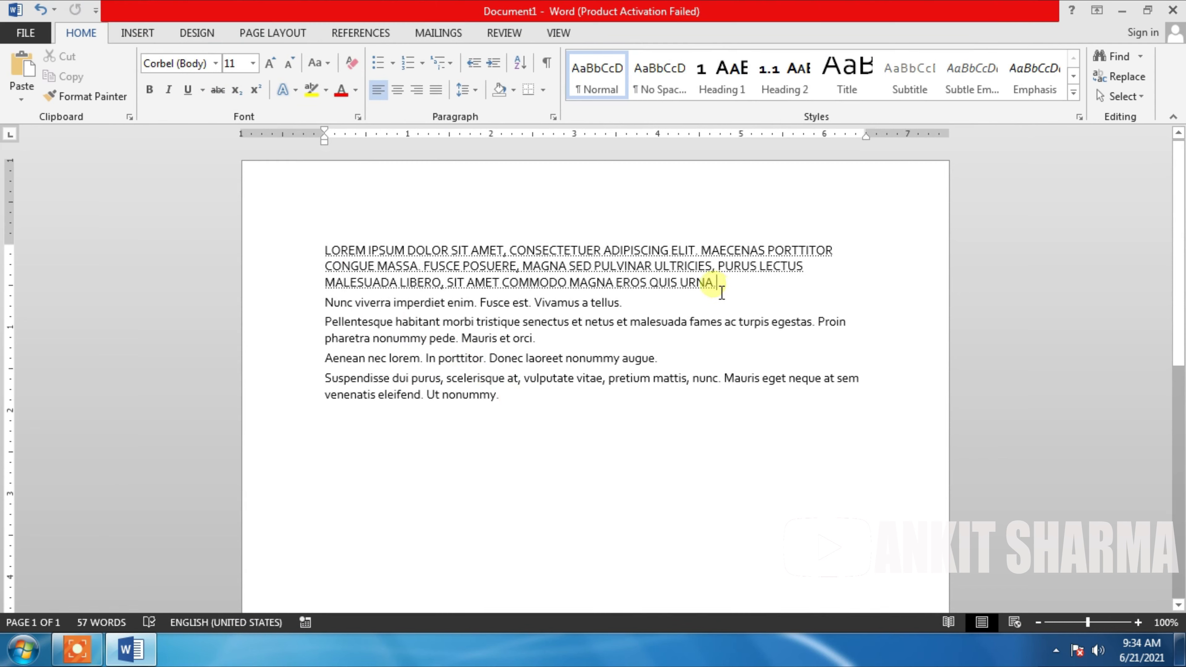
- Remove the Hidden effect from the first paragraph while keeping All caps, then deselect it
drag(731, 294, 313, 239)
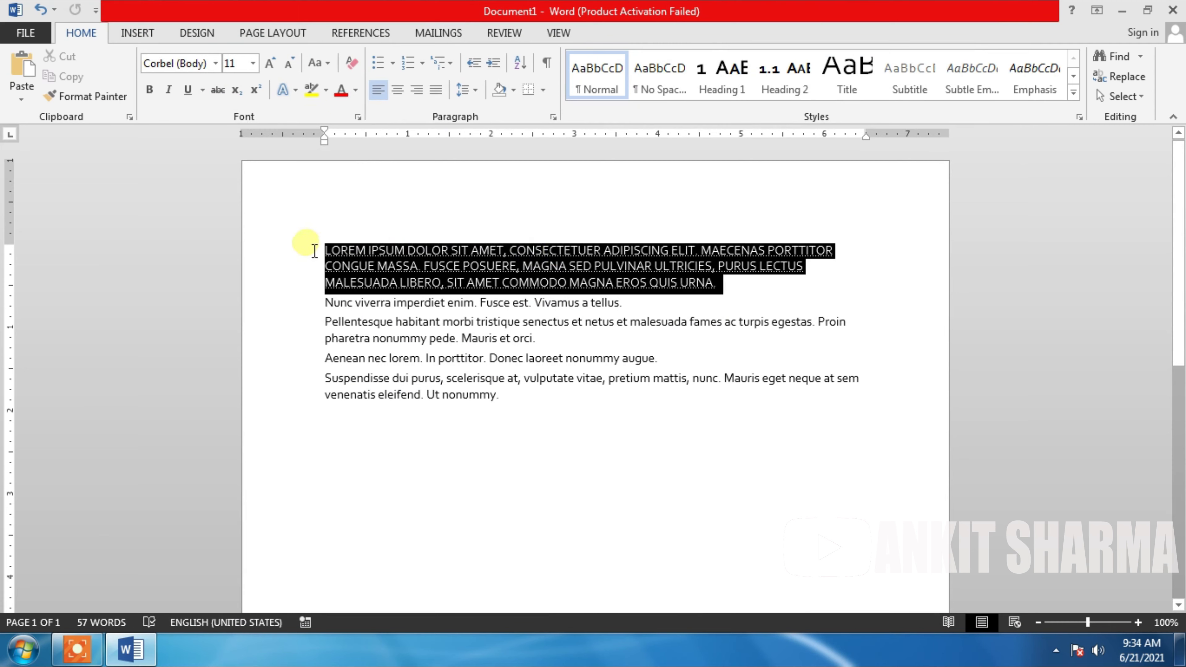
click(358, 117)
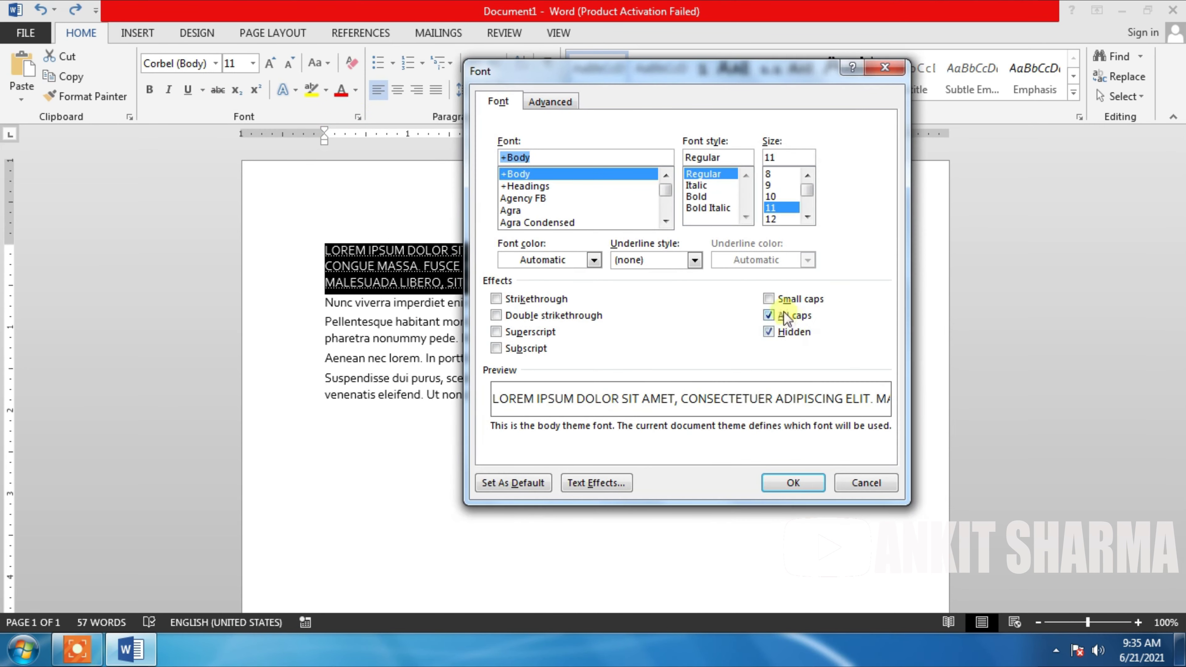
click(771, 333)
click(792, 481)
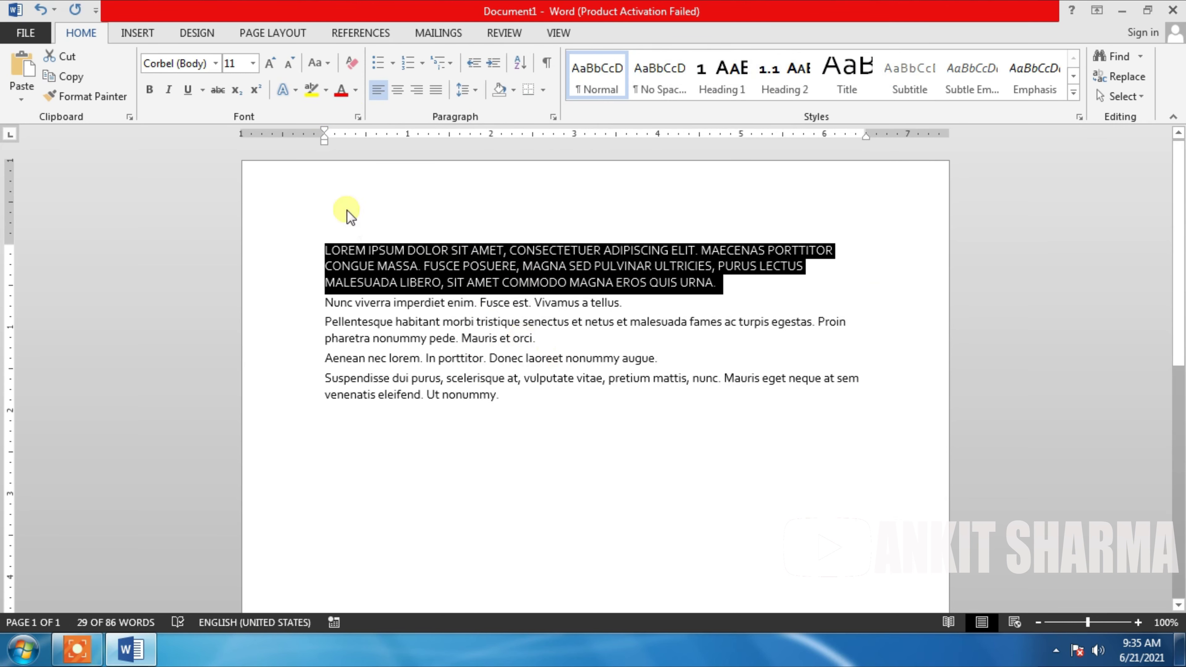
click(358, 117)
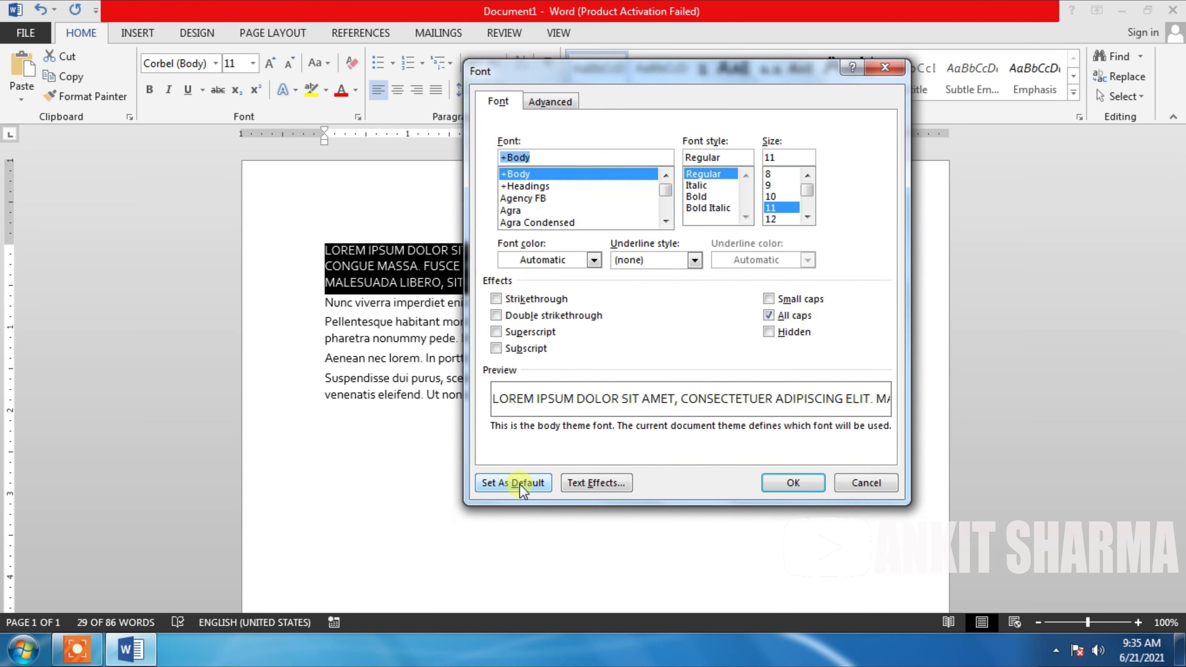
click(793, 482)
click(506, 378)
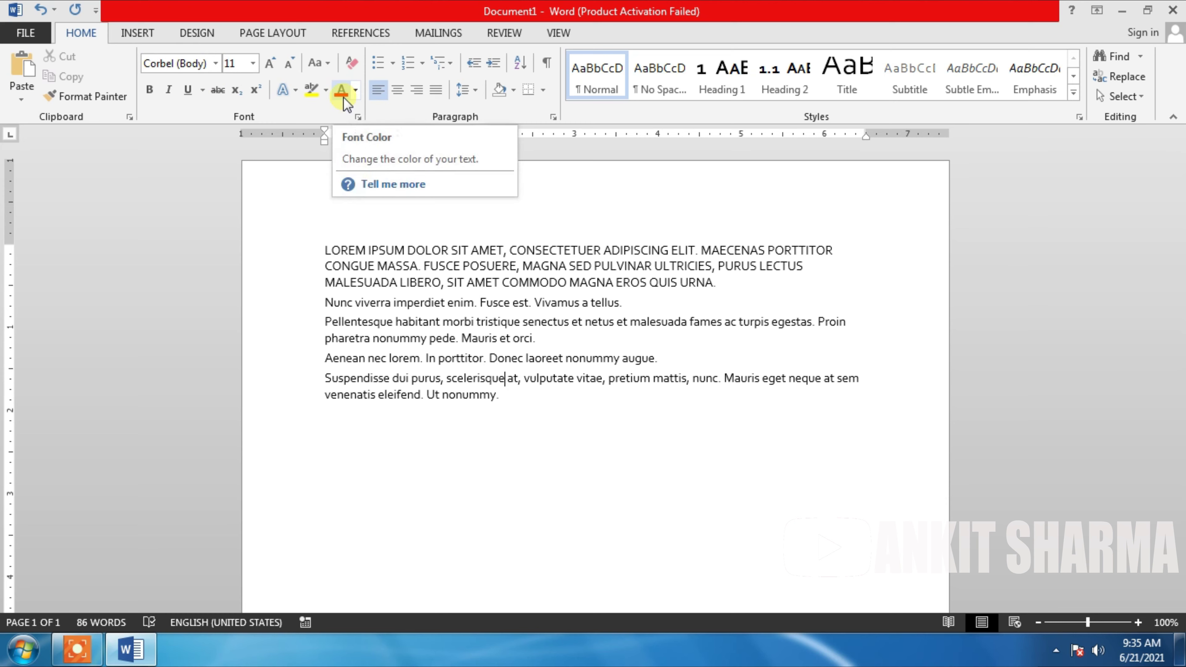
- Set +Body (Corbel) 11 pt as the default font for all Normal-template documents
click(359, 118)
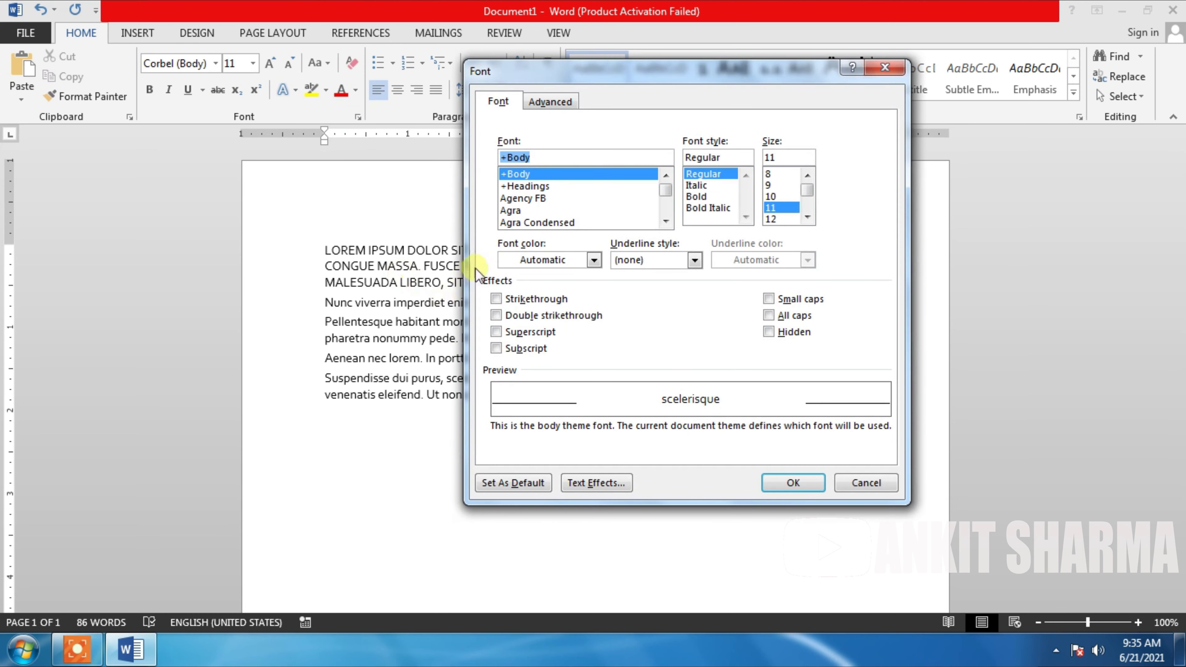
click(509, 484)
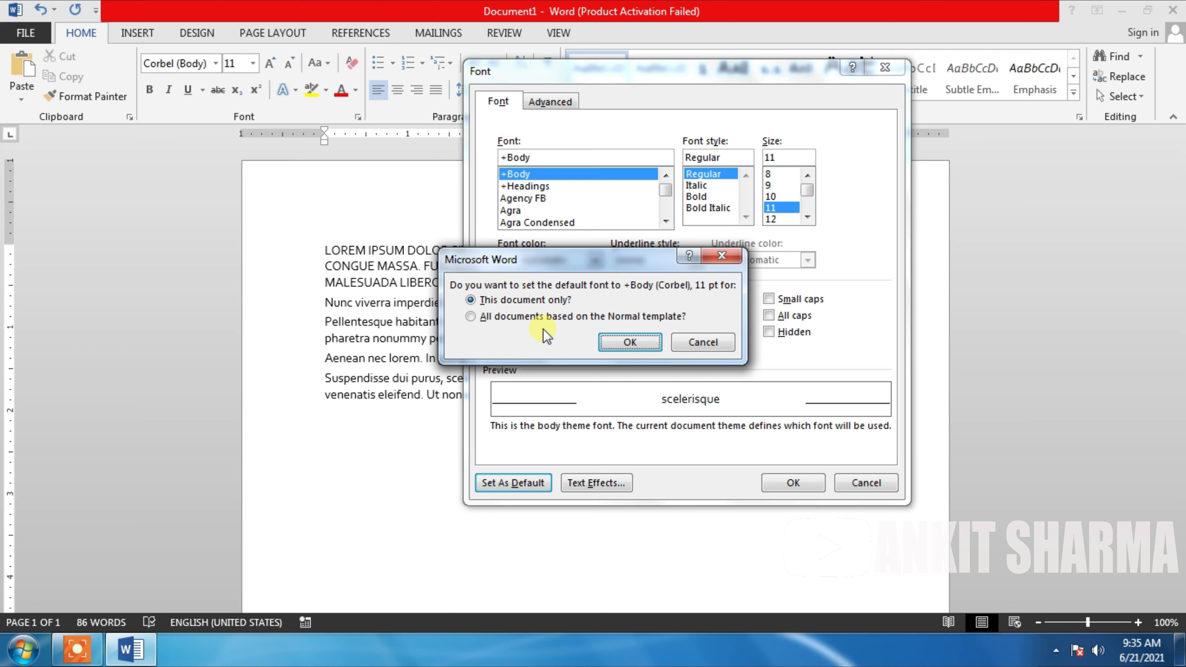
click(563, 316)
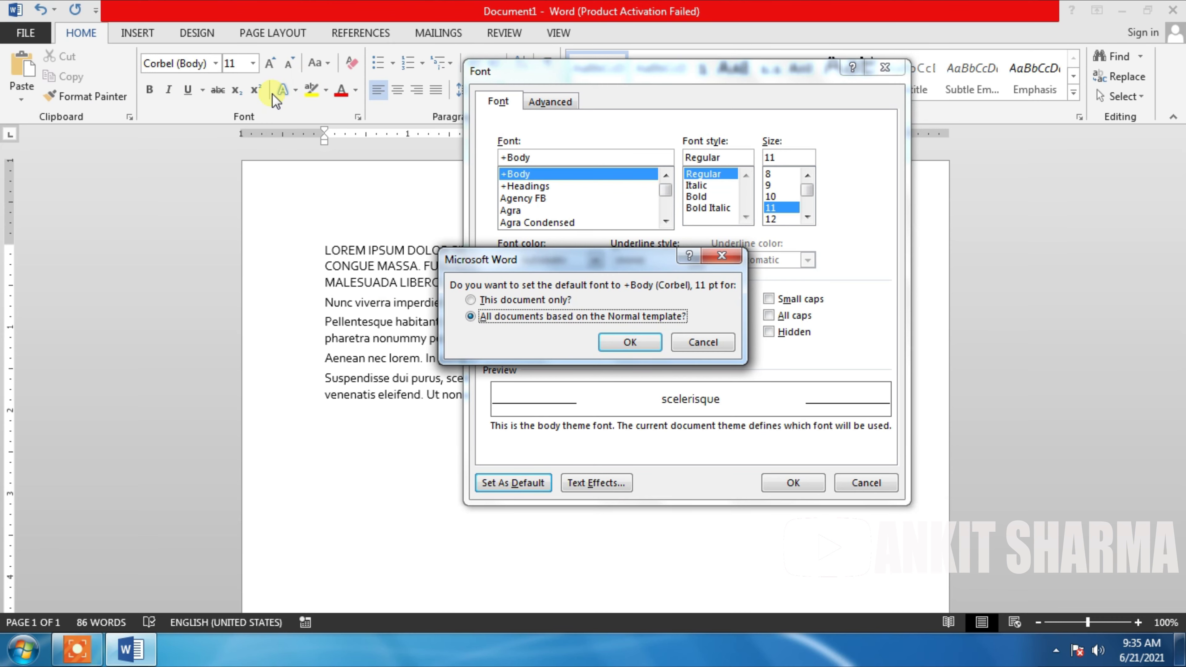
click(612, 343)
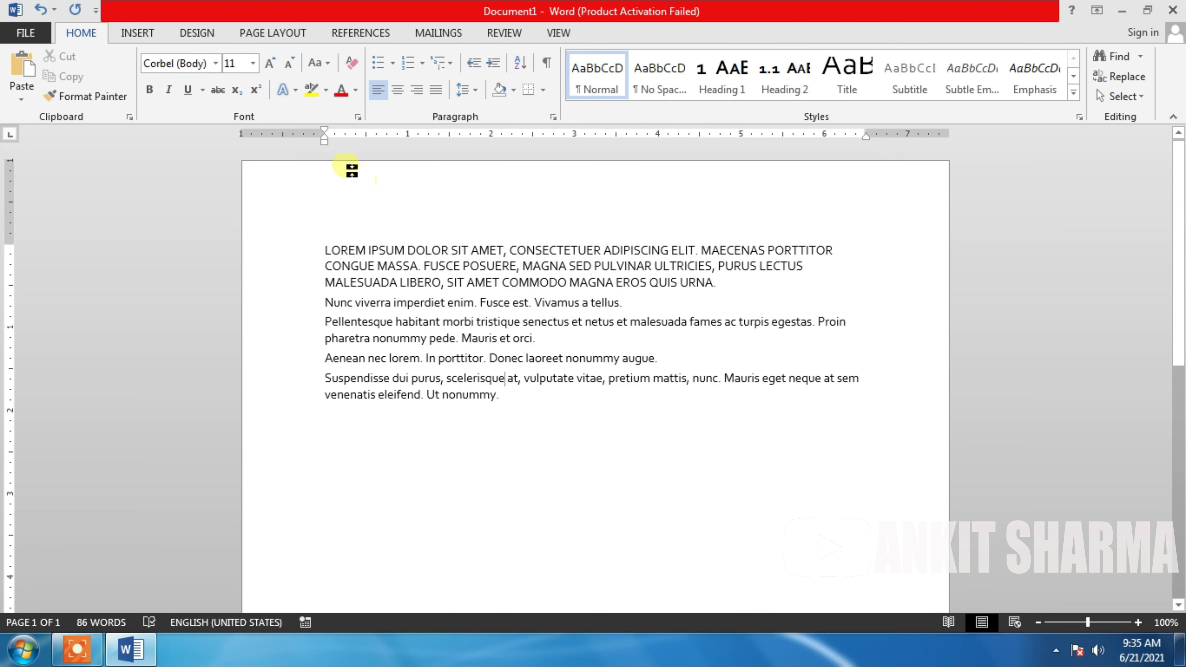
- Make bold red Agra 26 pt the default font for all Normal-template documents
click(357, 118)
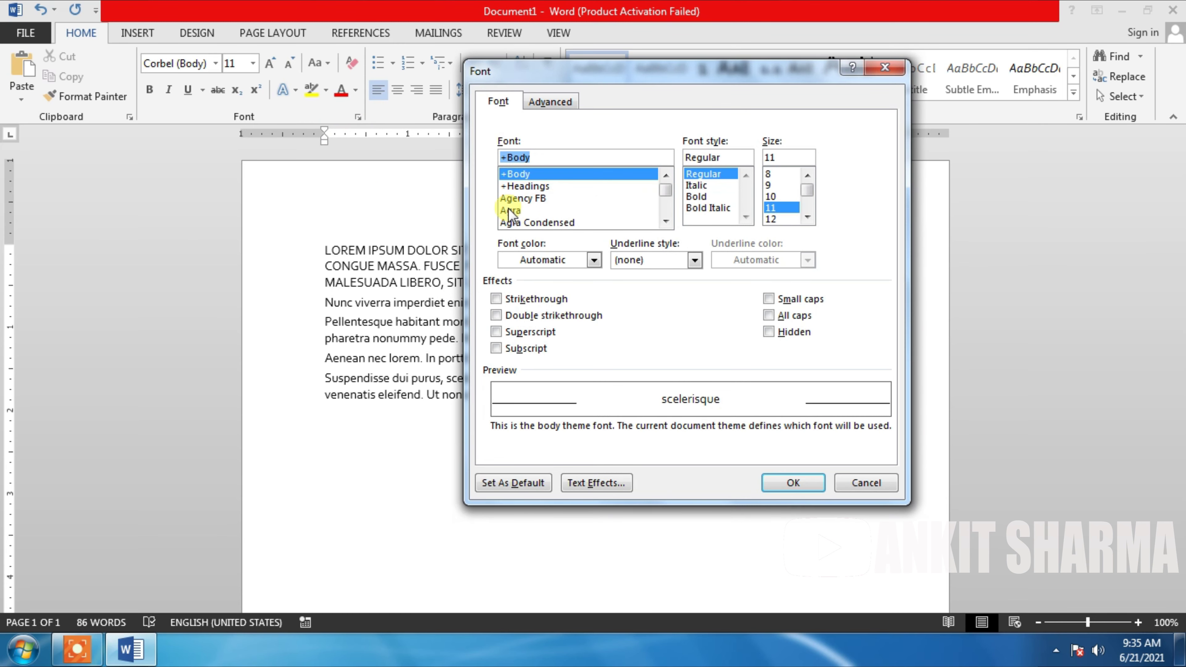
click(649, 186)
mouse_move(665, 190)
mouse_down()
mouse_move(666, 200)
mouse_move(666, 189)
mouse_up()
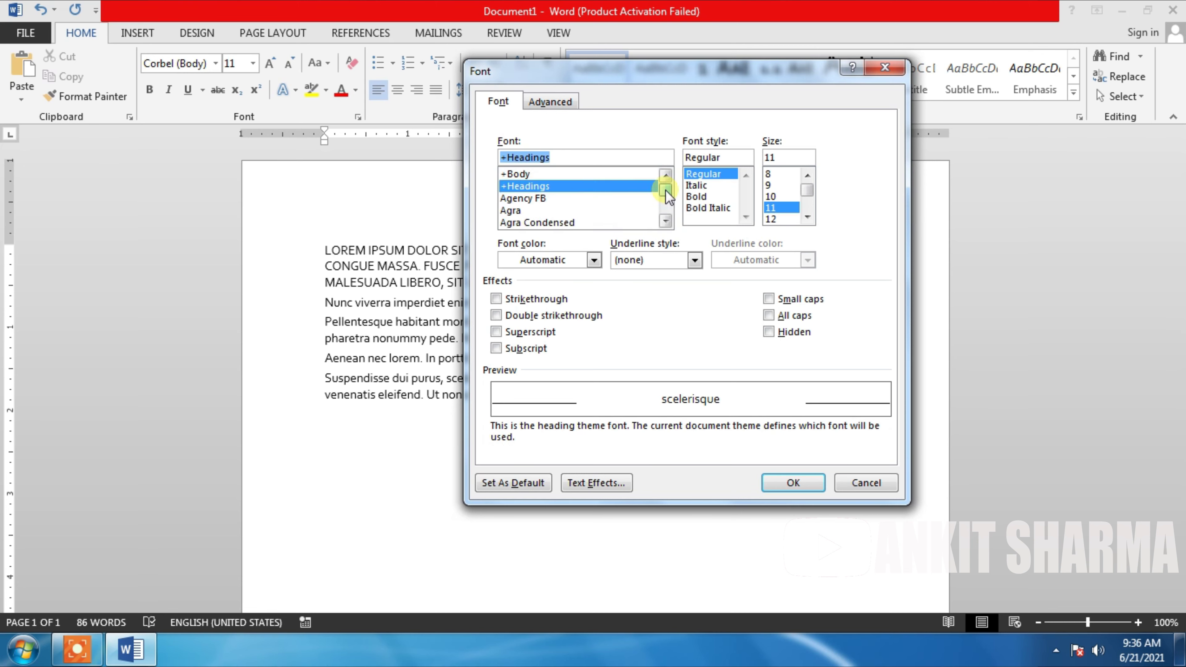
click(519, 211)
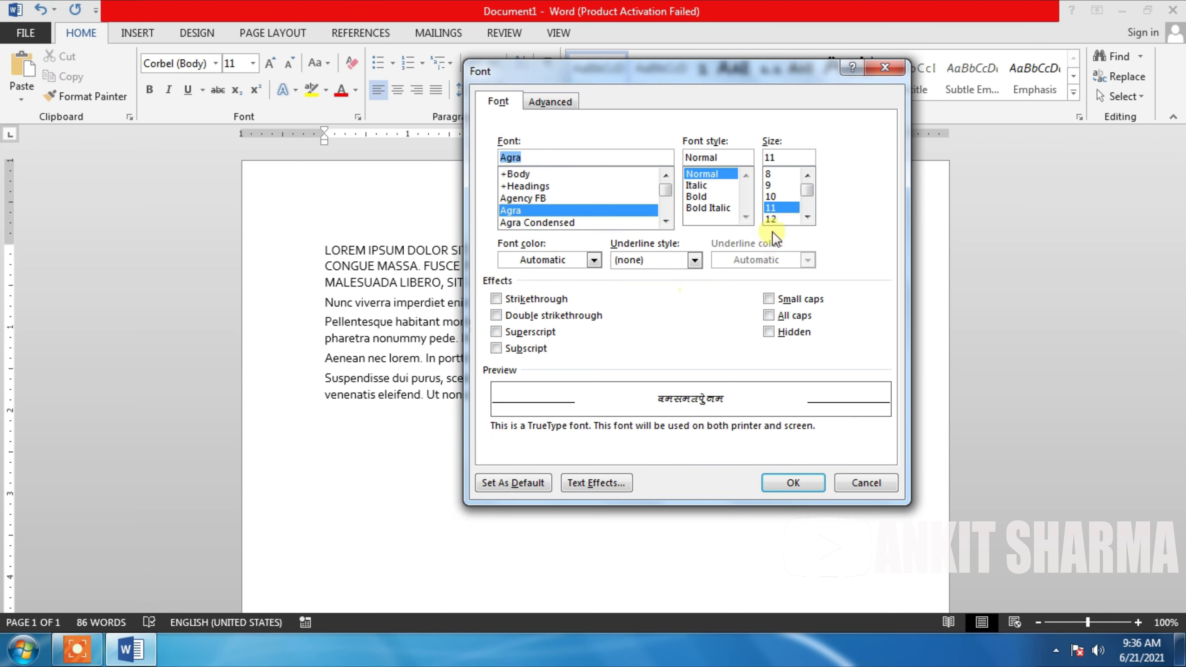
click(694, 195)
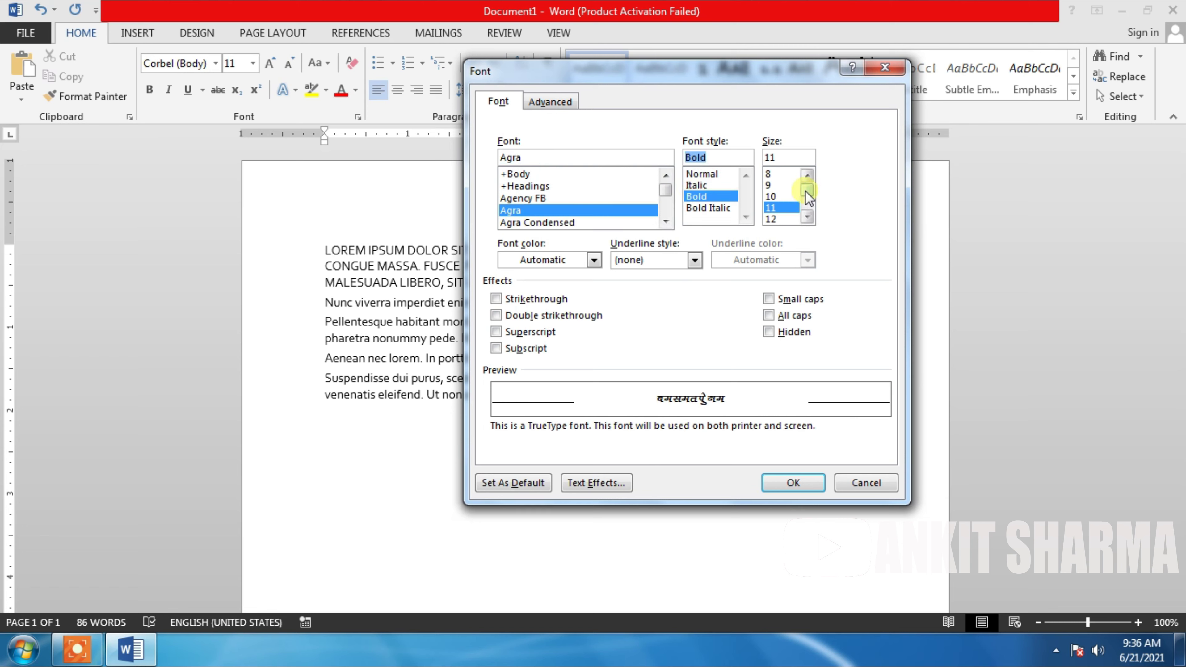
drag(776, 218, 772, 180)
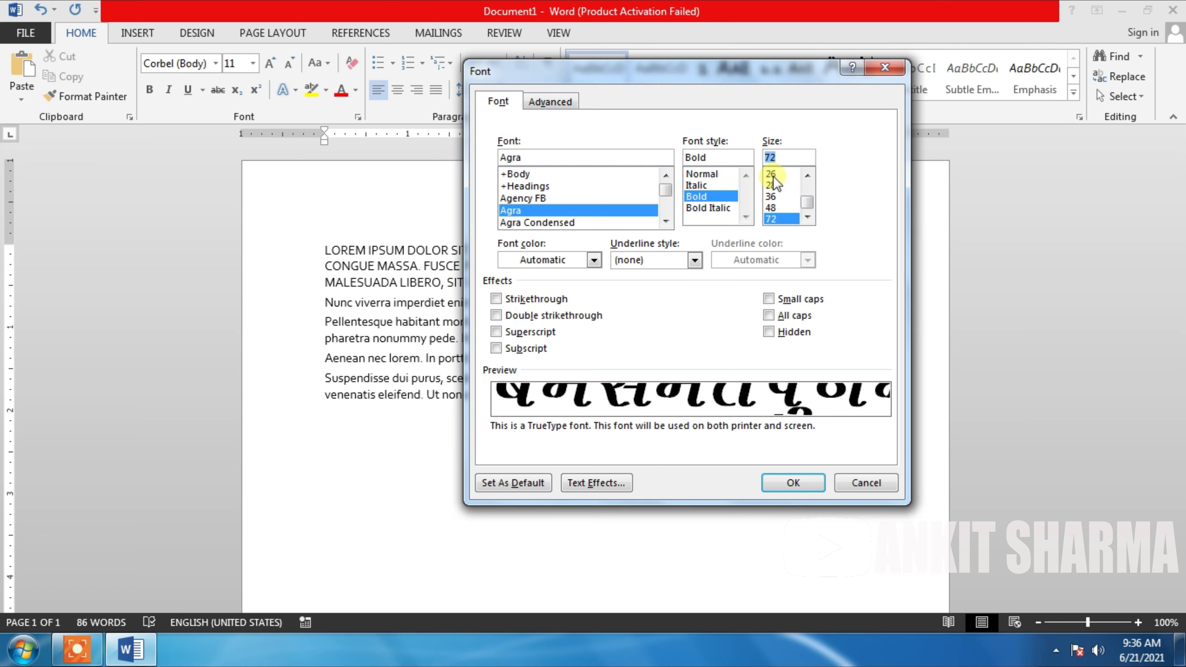
click(593, 260)
click(523, 413)
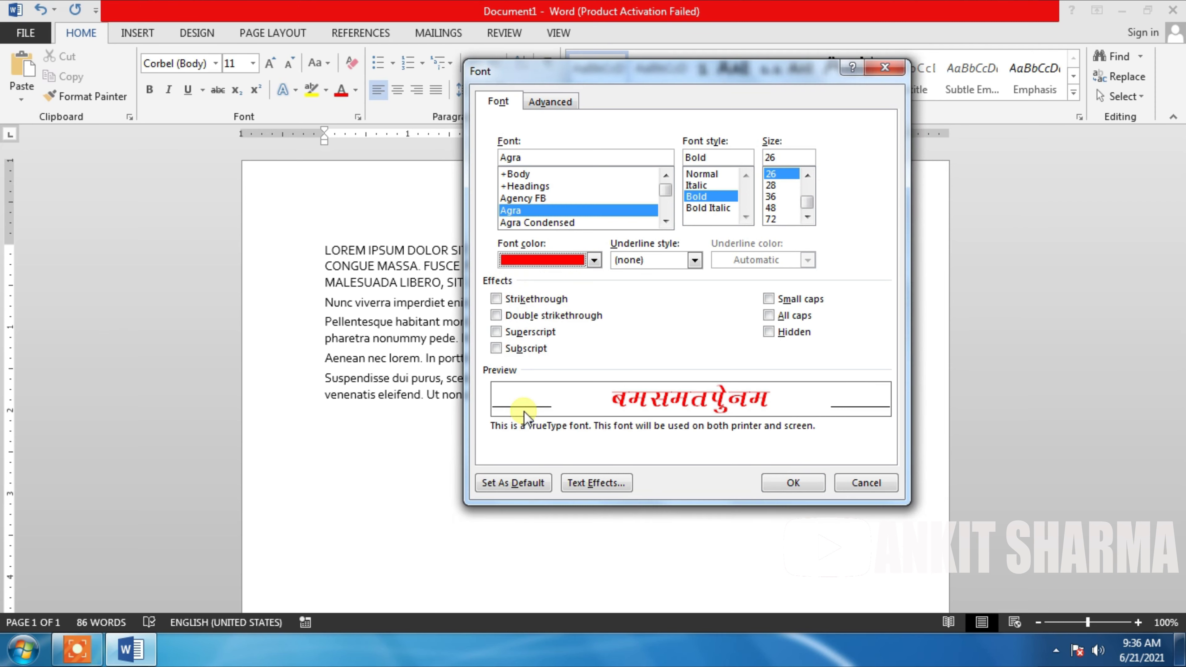
click(521, 483)
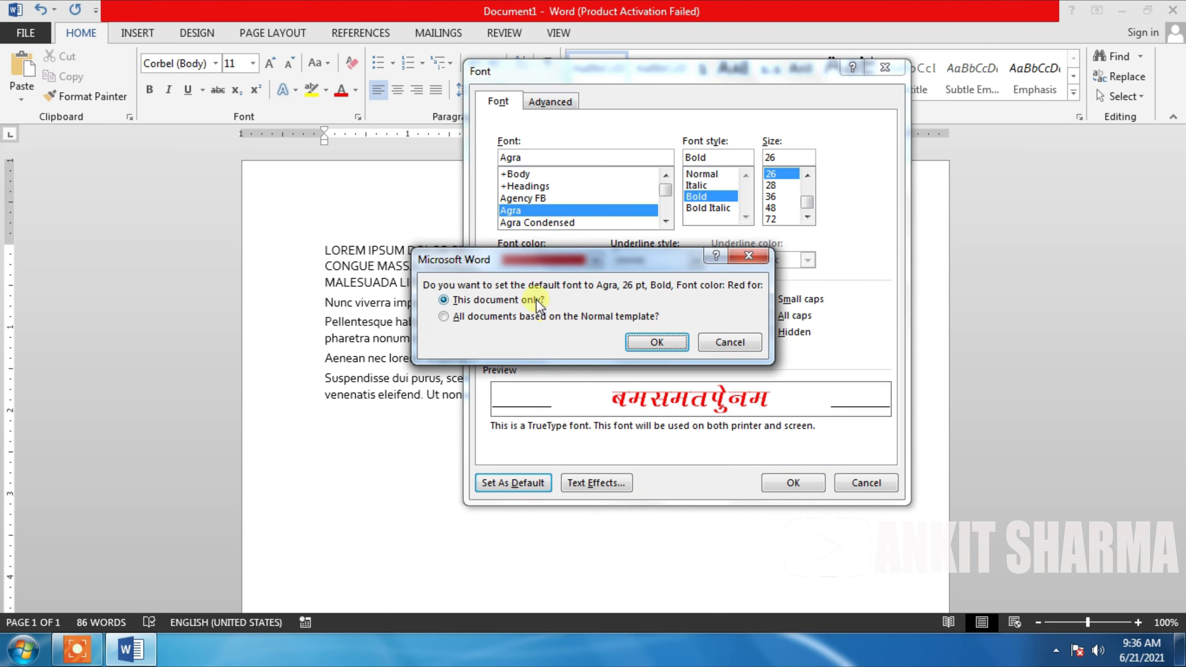
click(536, 317)
click(638, 345)
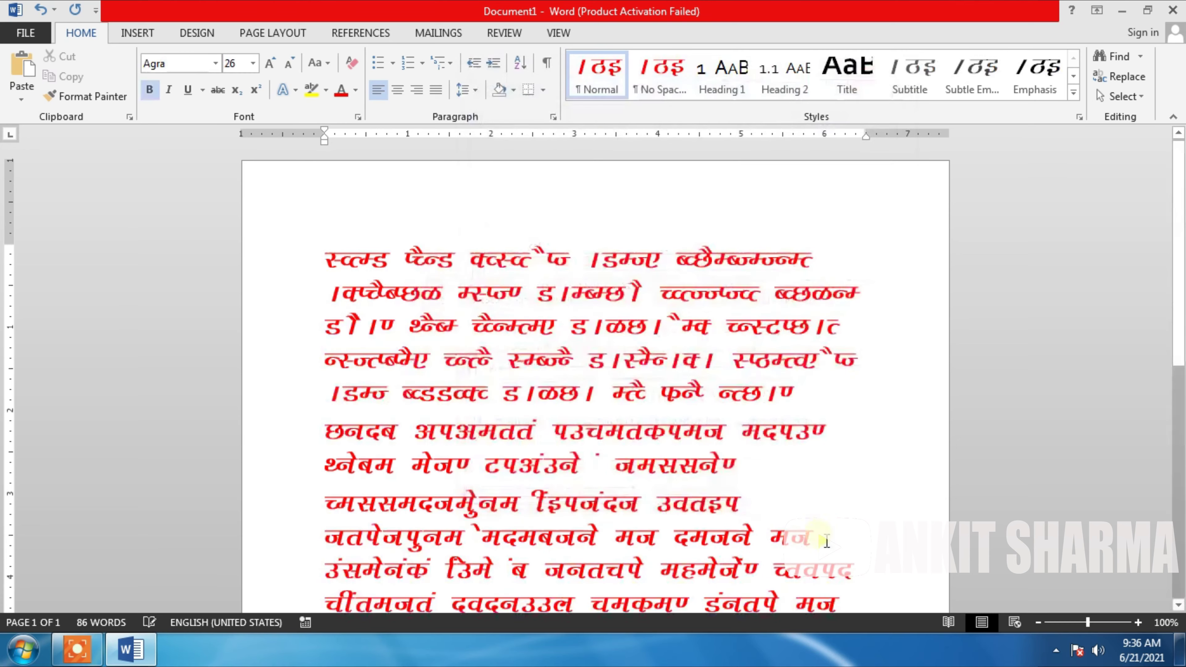
- Close Word without saving Document1 and open the Windows Start menu
click(1174, 10)
click(582, 359)
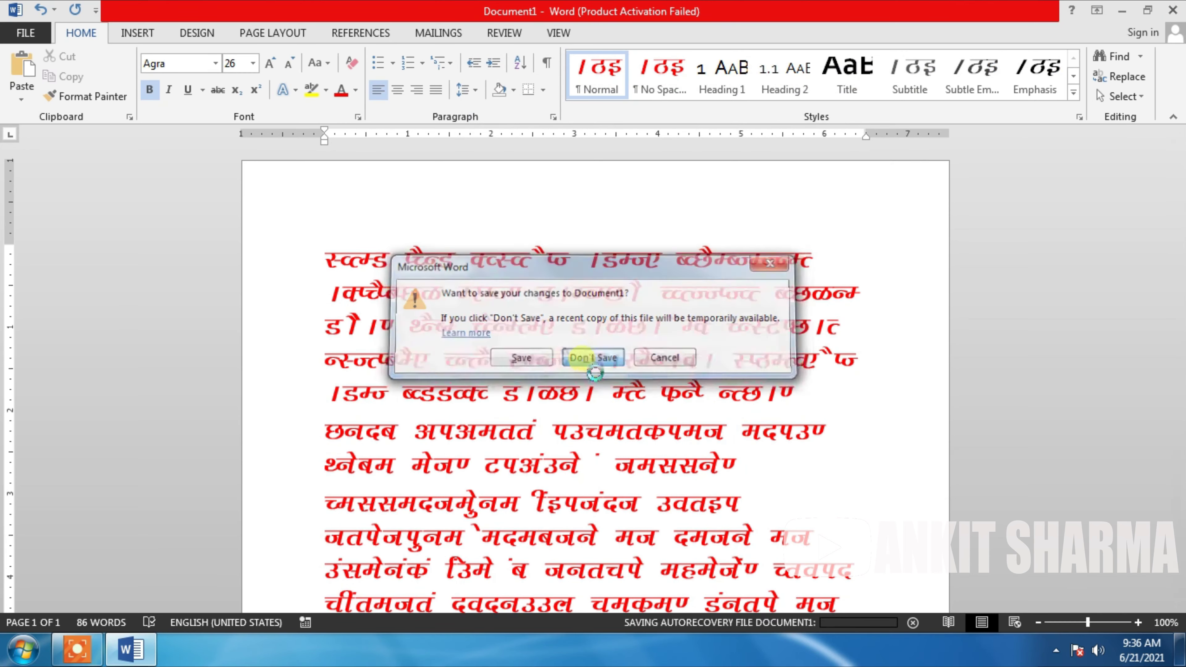
click(23, 650)
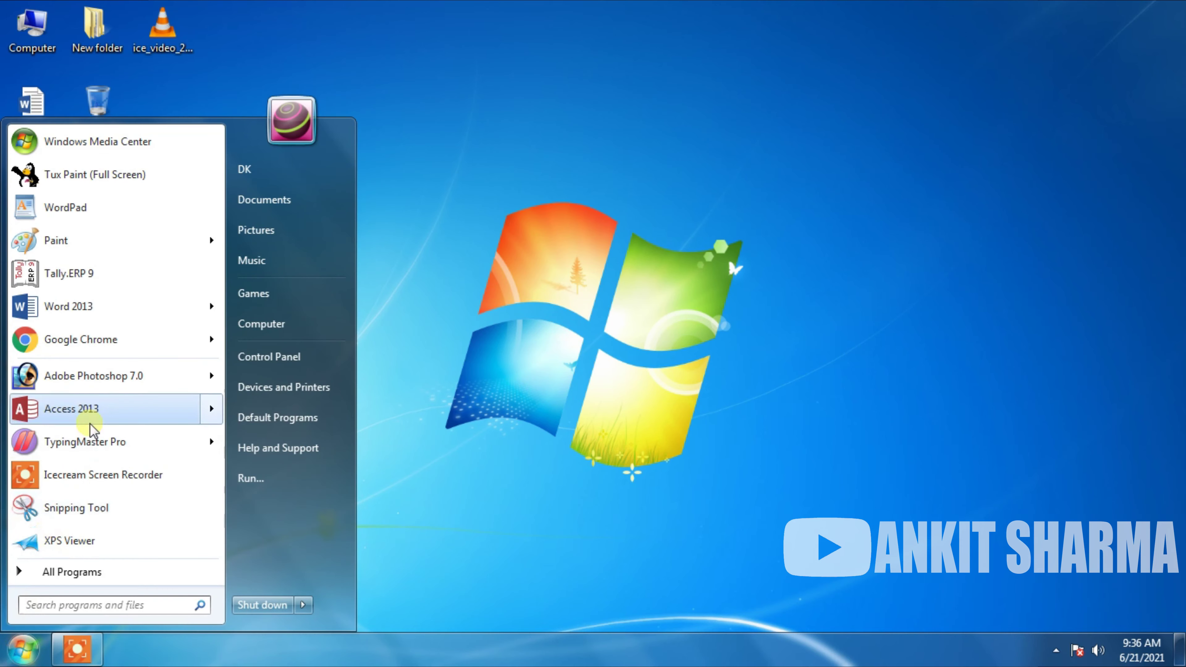
- Relaunch Word 2013 into a blank document, type a short test word and toggle Bold
click(68, 307)
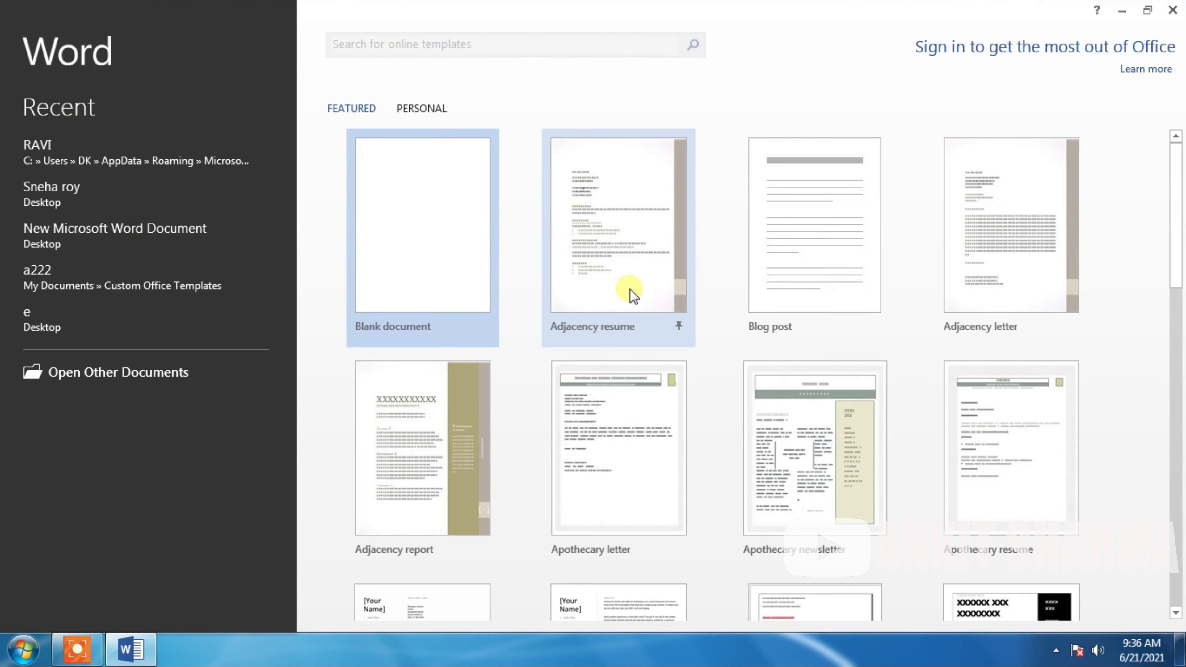
key(Return)
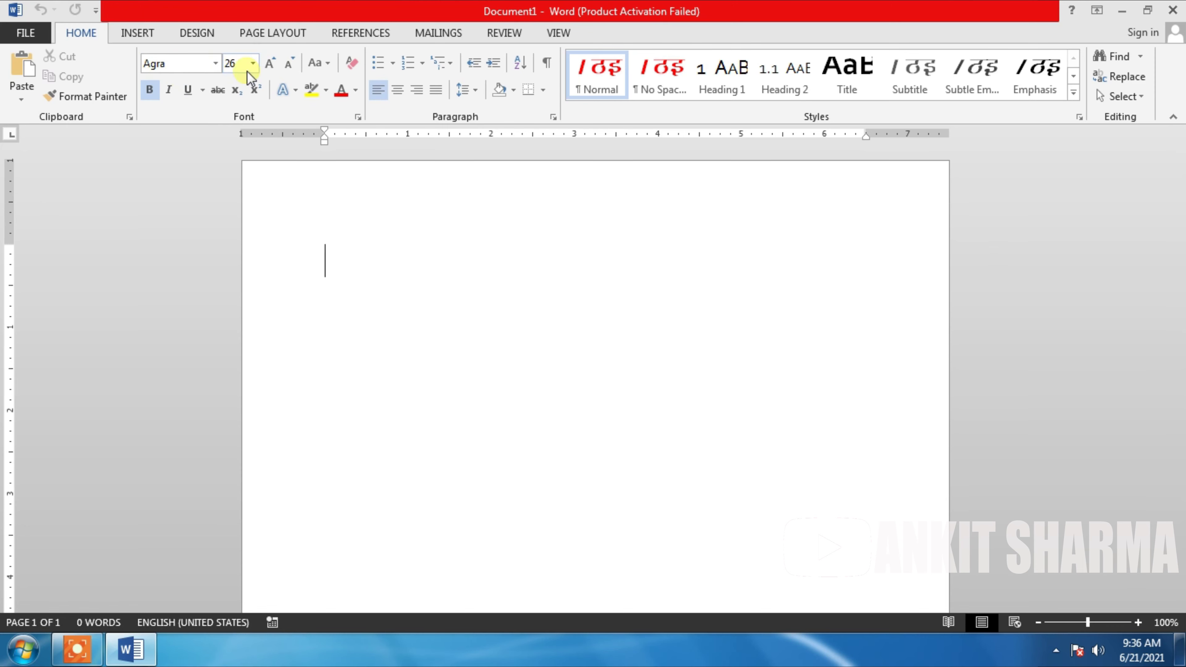
text(sharmash)
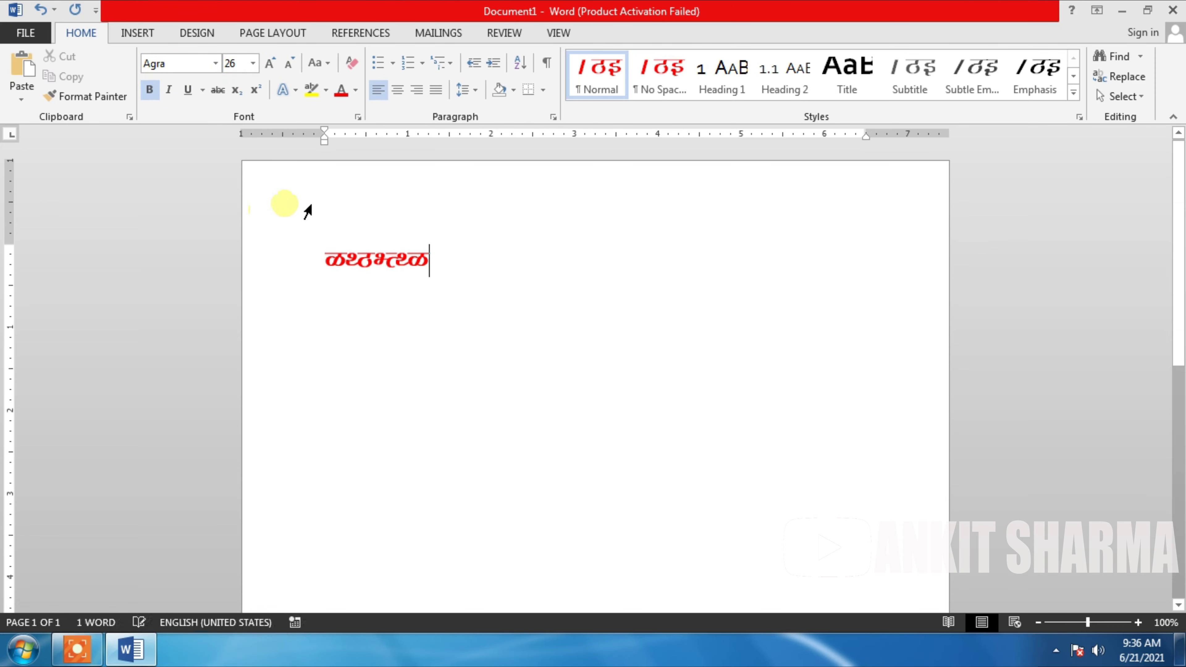
text(kkkl)
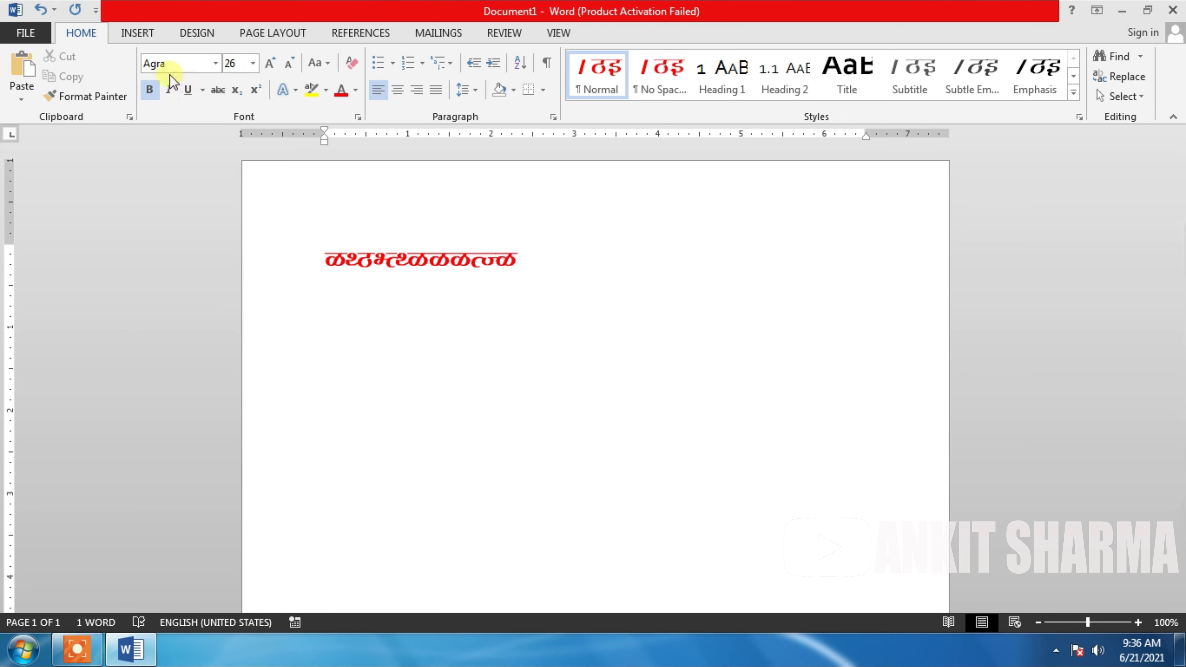
text(Evsk)
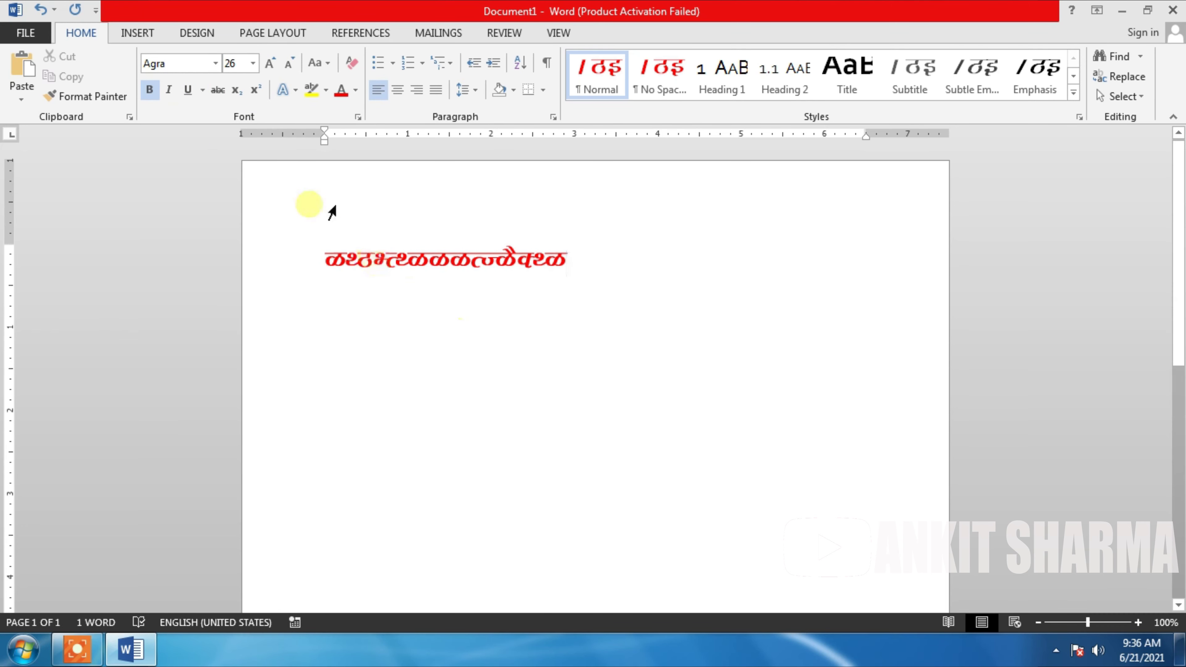
click(147, 98)
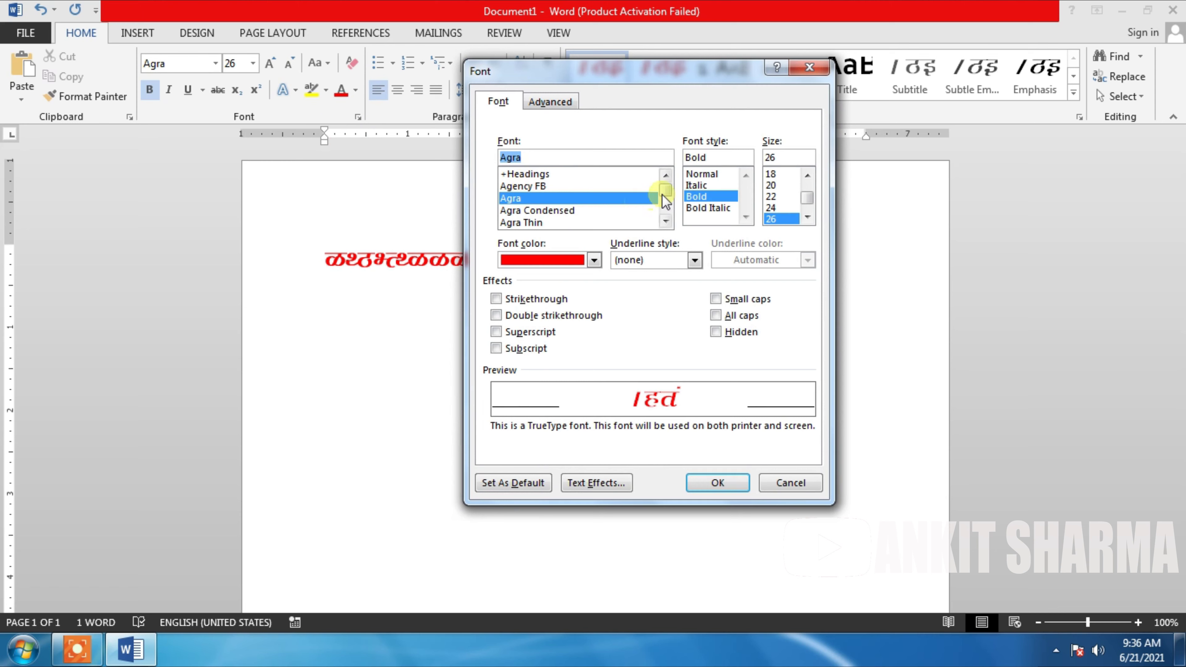
- Reset the default font to Regular, Automatic-colour +Body (Corbel) 11 pt and close Word
click(535, 175)
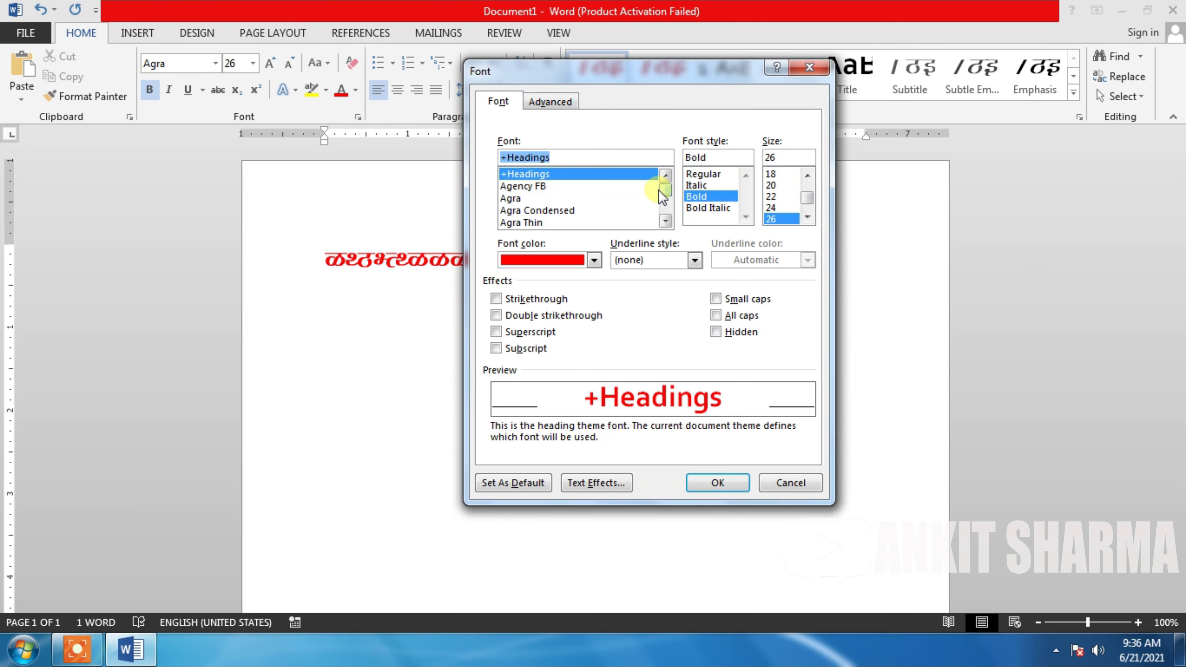
mouse_move(663, 196)
mouse_down()
mouse_move(664, 217)
mouse_move(659, 184)
mouse_up()
click(526, 174)
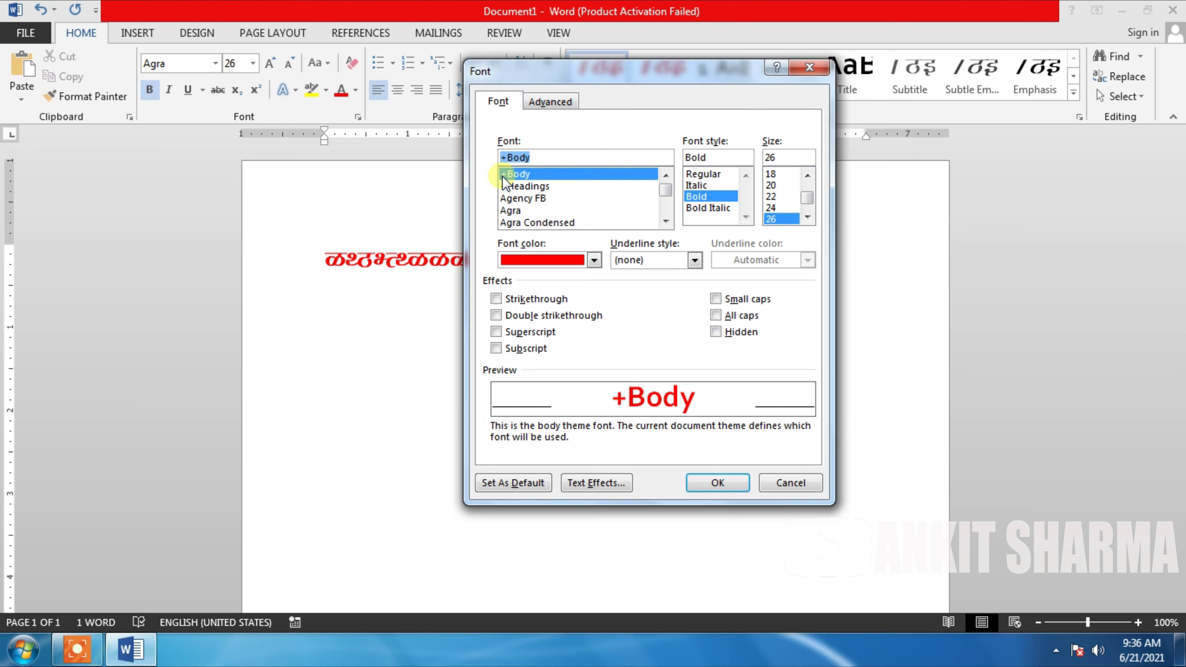
click(703, 175)
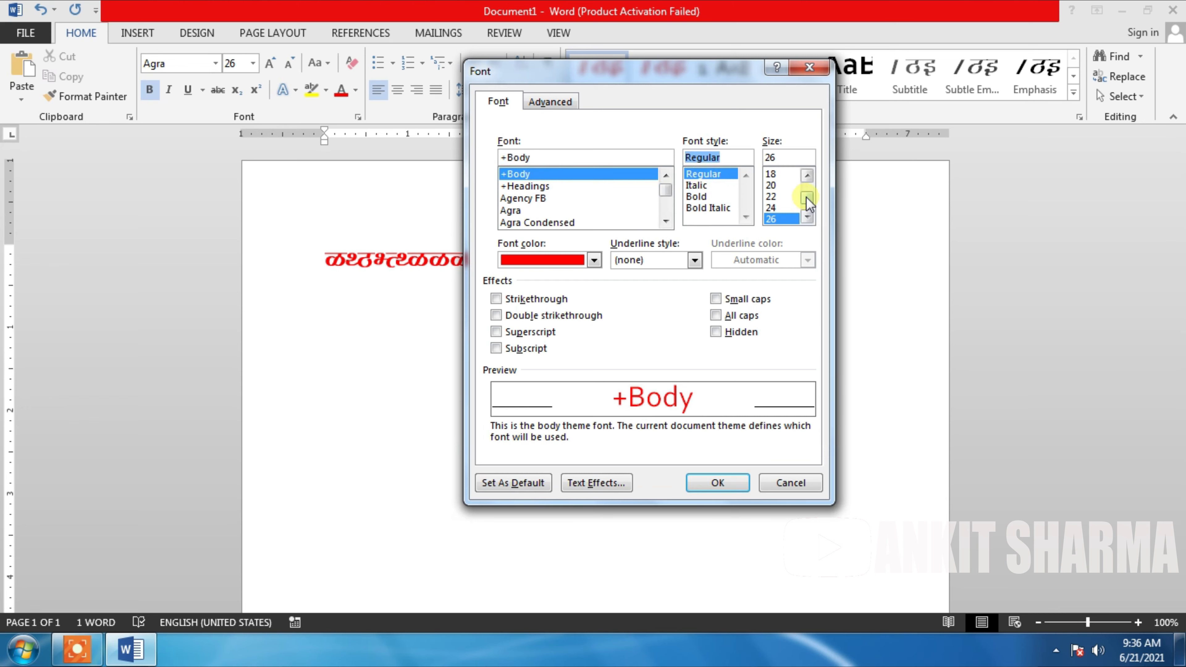
drag(806, 196, 812, 177)
click(769, 206)
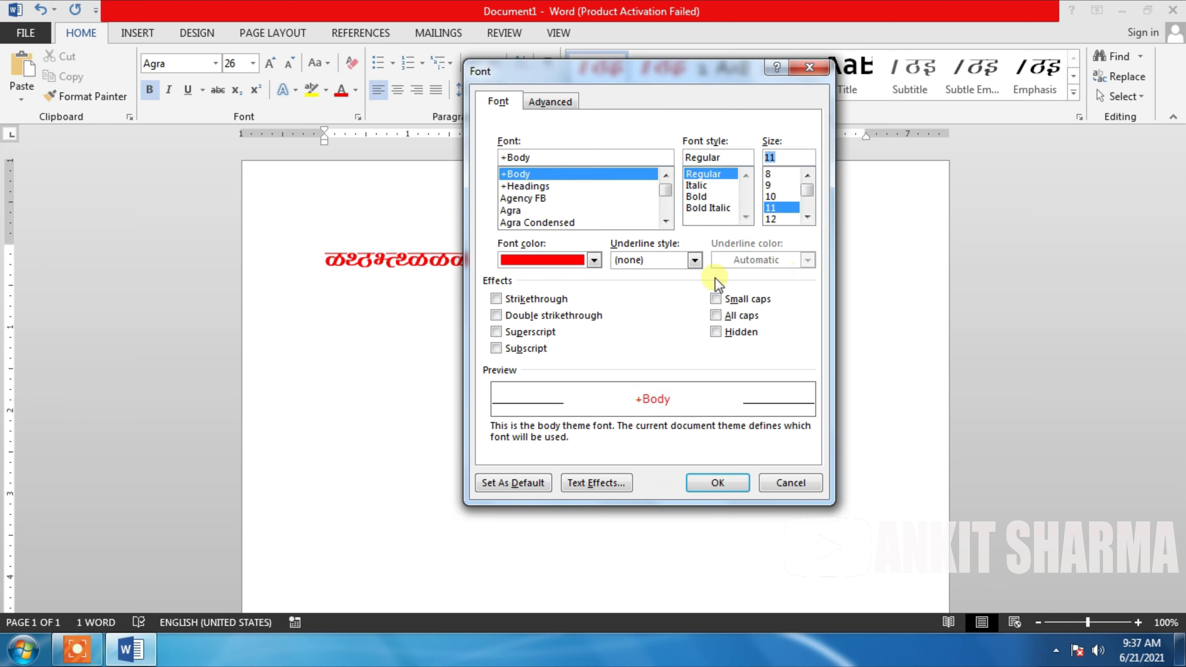
click(600, 255)
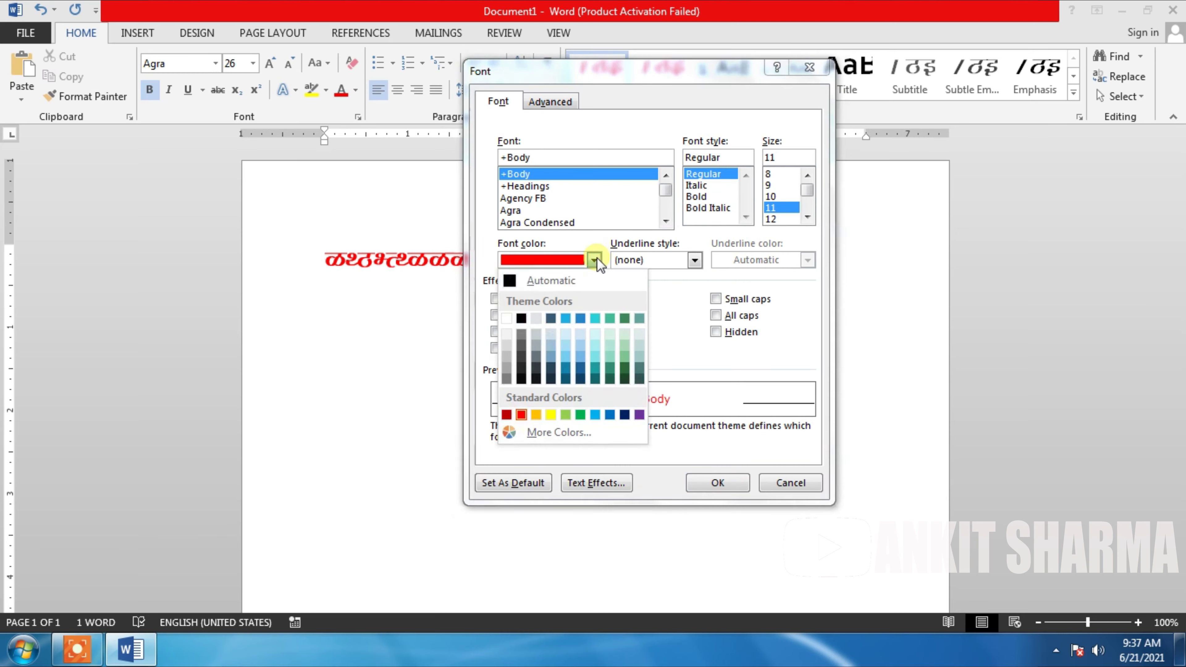
click(563, 284)
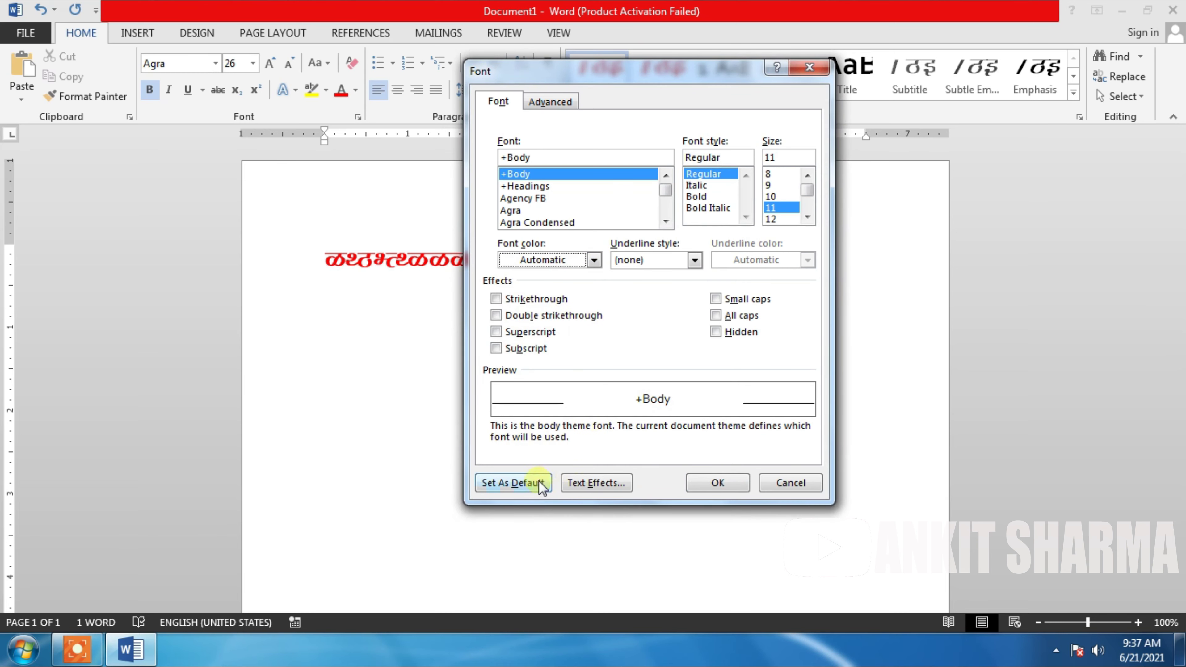
click(519, 484)
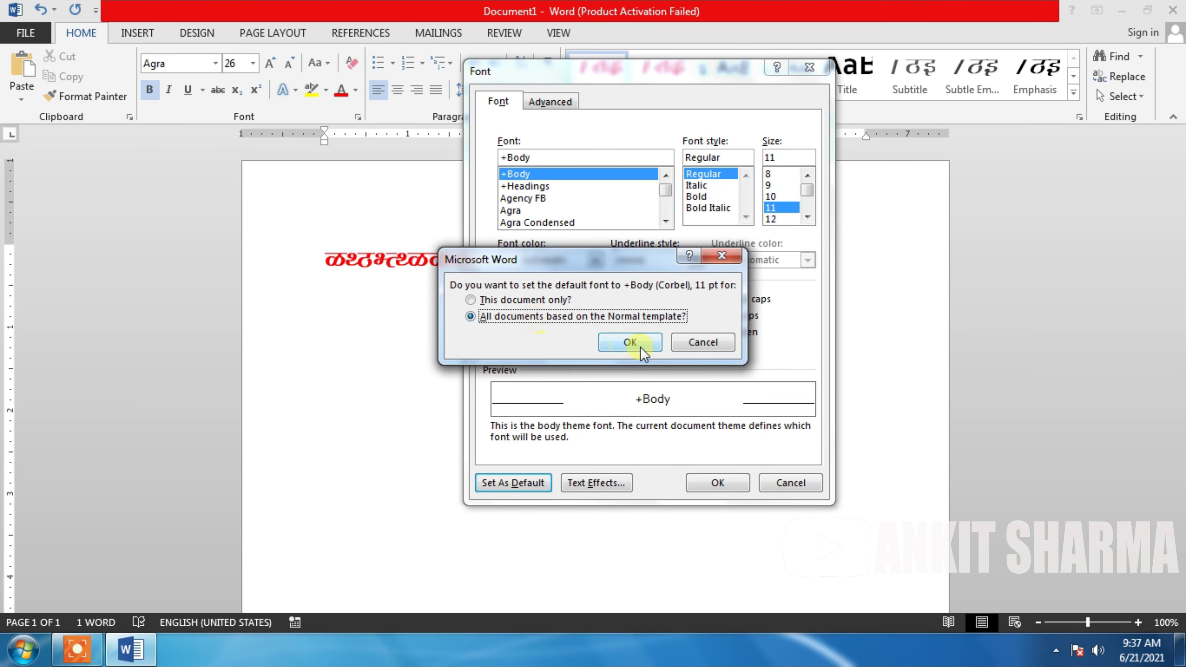
click(641, 346)
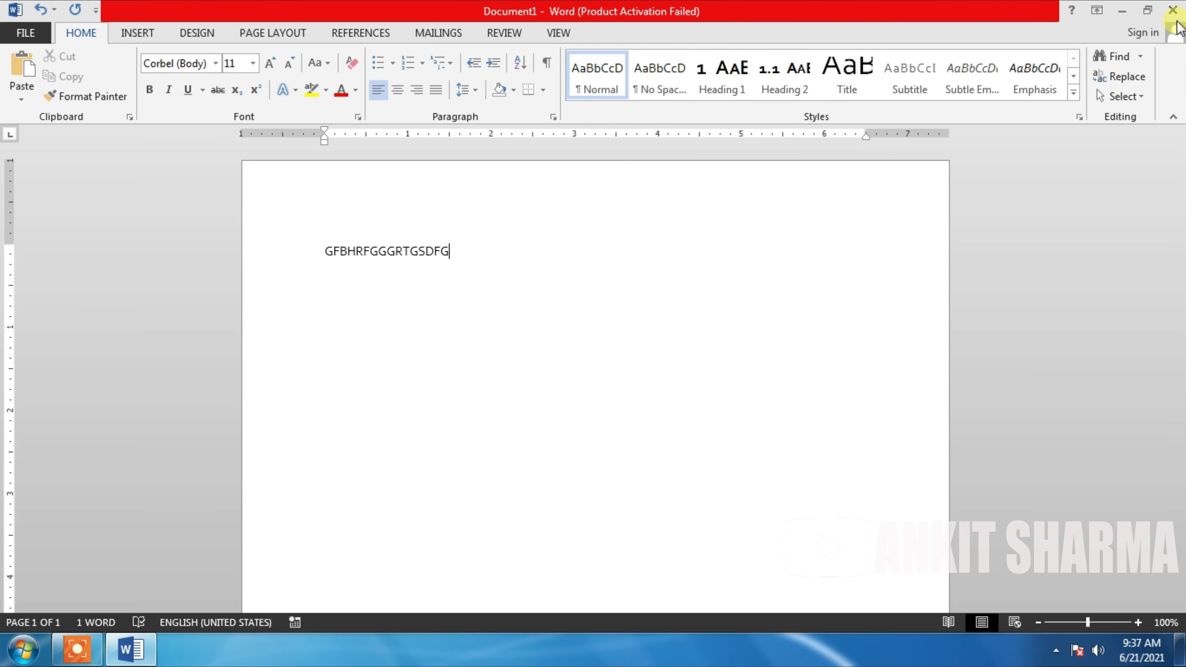
click(1174, 11)
- Close Word without saving, relaunch it into a blank Document1, and dismiss the activation notice
click(614, 362)
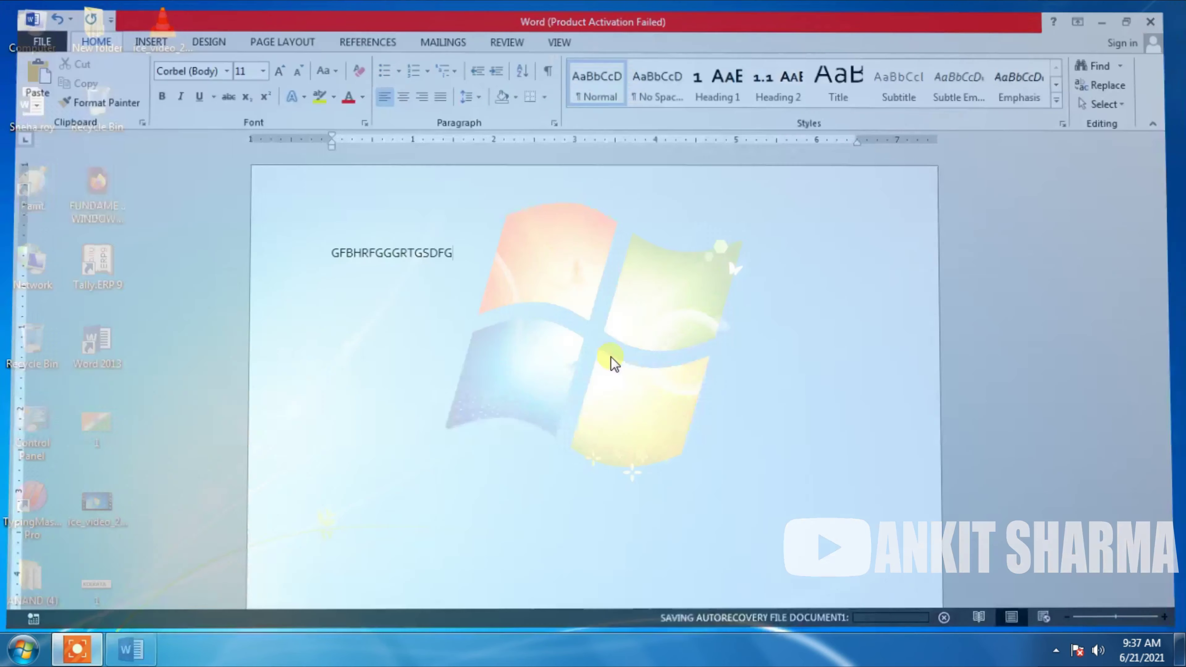
double_click(106, 346)
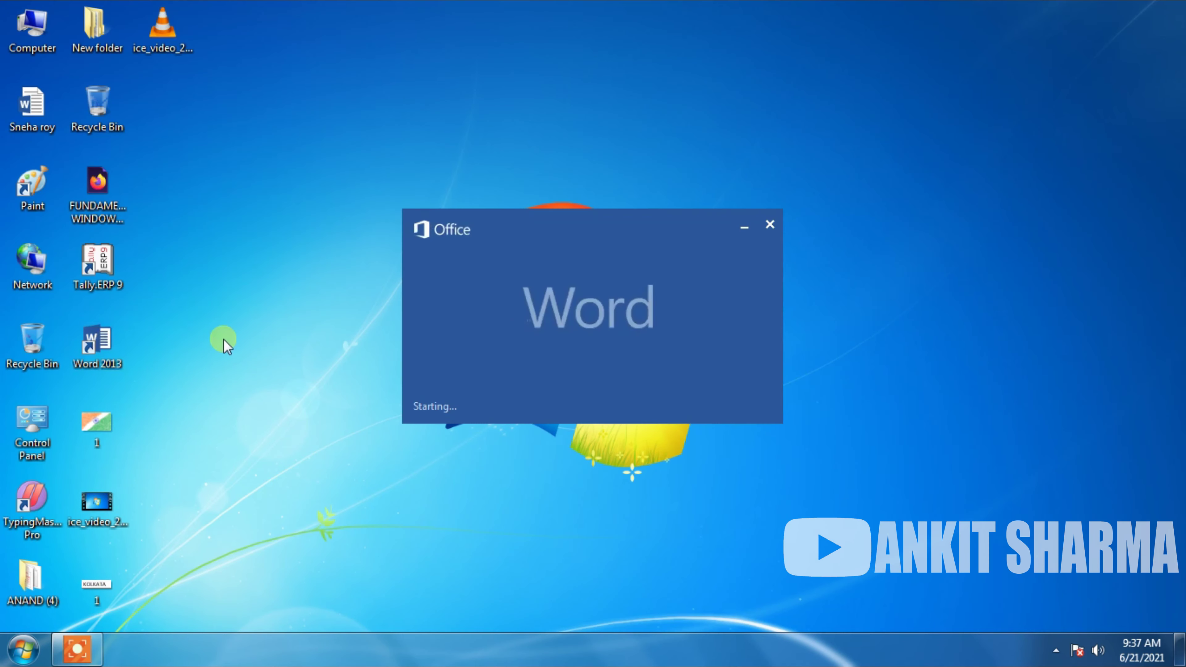
key(Return)
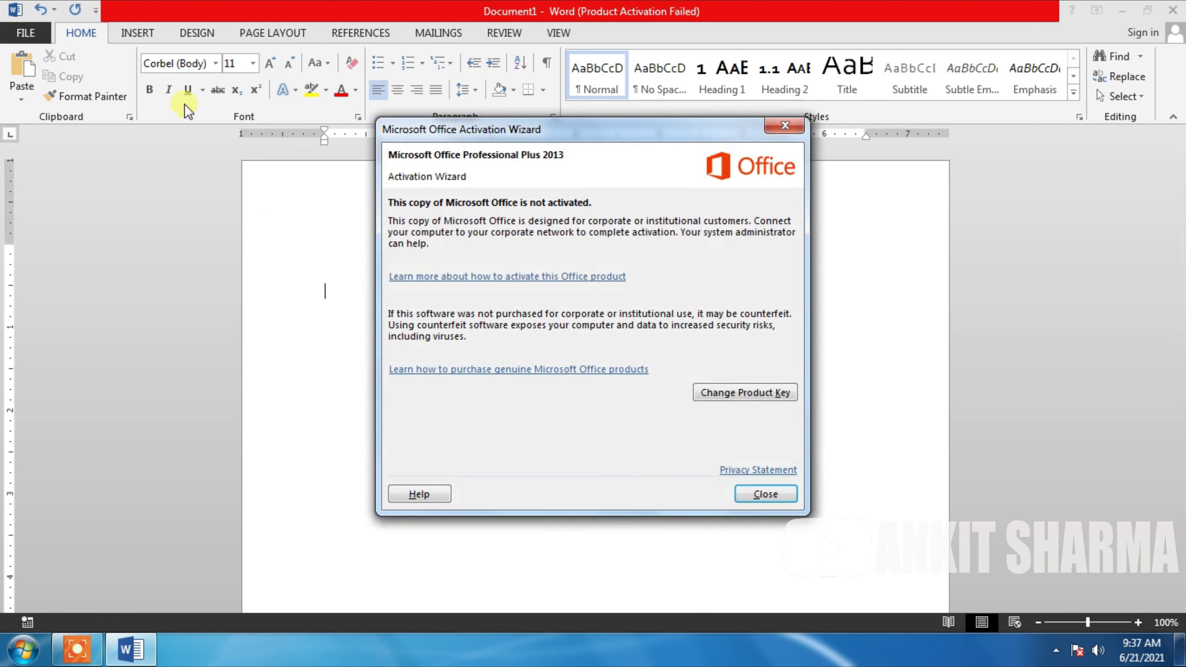
click(773, 131)
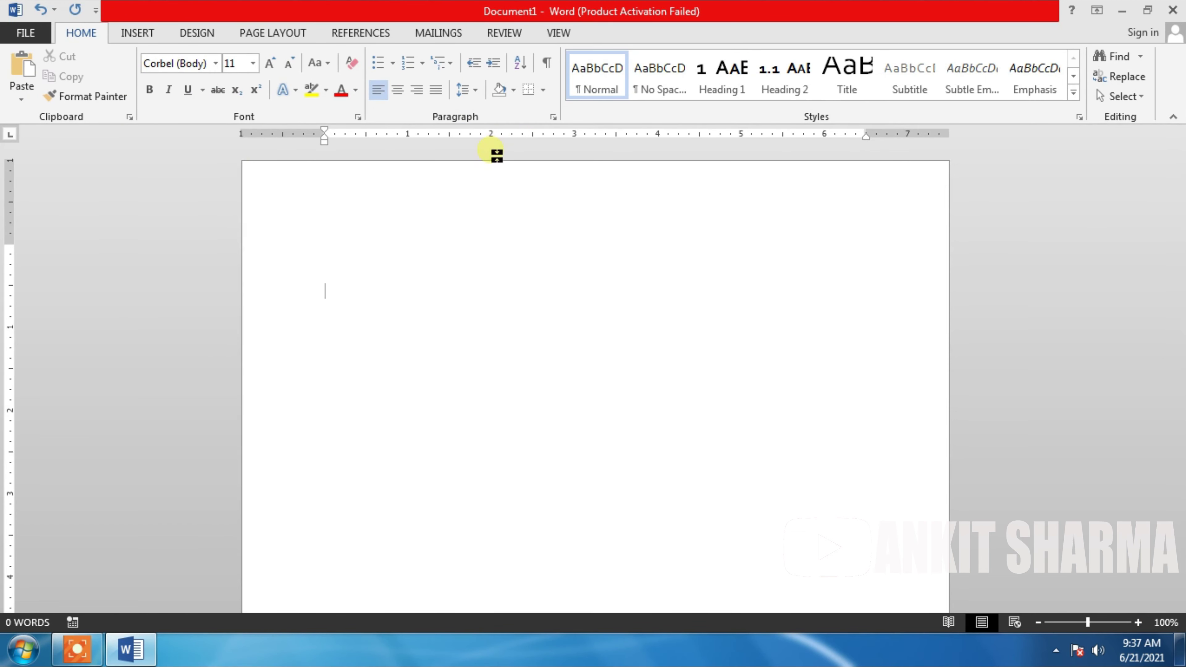
- Check the default Corbel 11 font, then generate five lorem ipsum paragraphs with =LOREM()
click(358, 117)
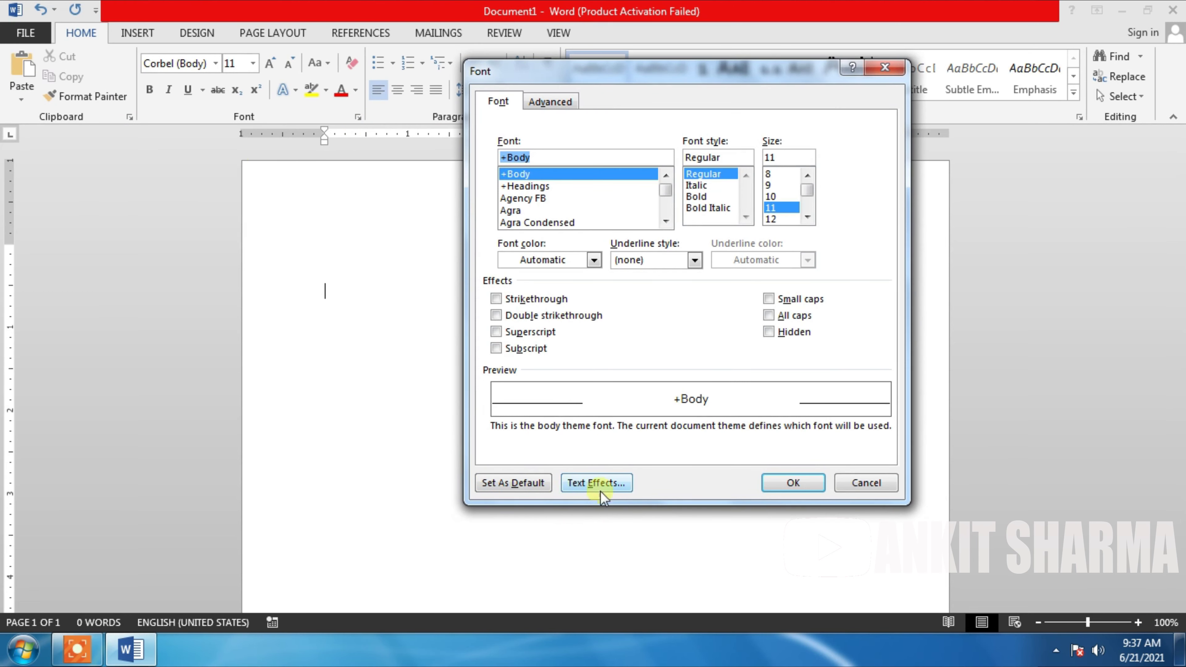
click(793, 482)
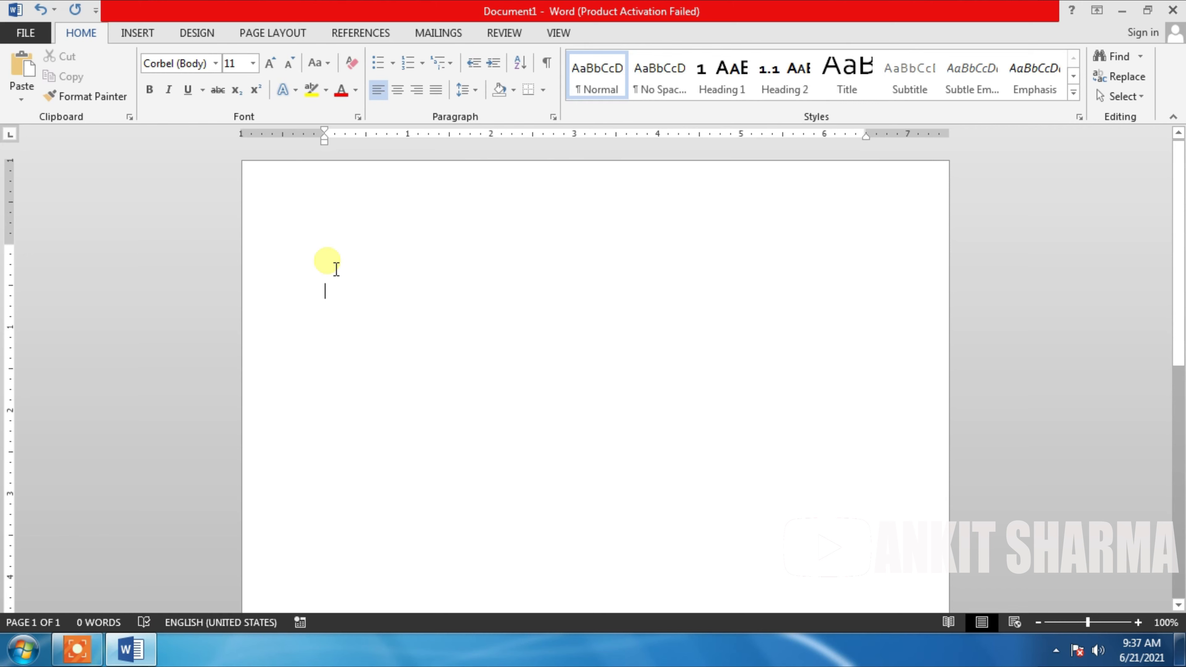
text(=LO)
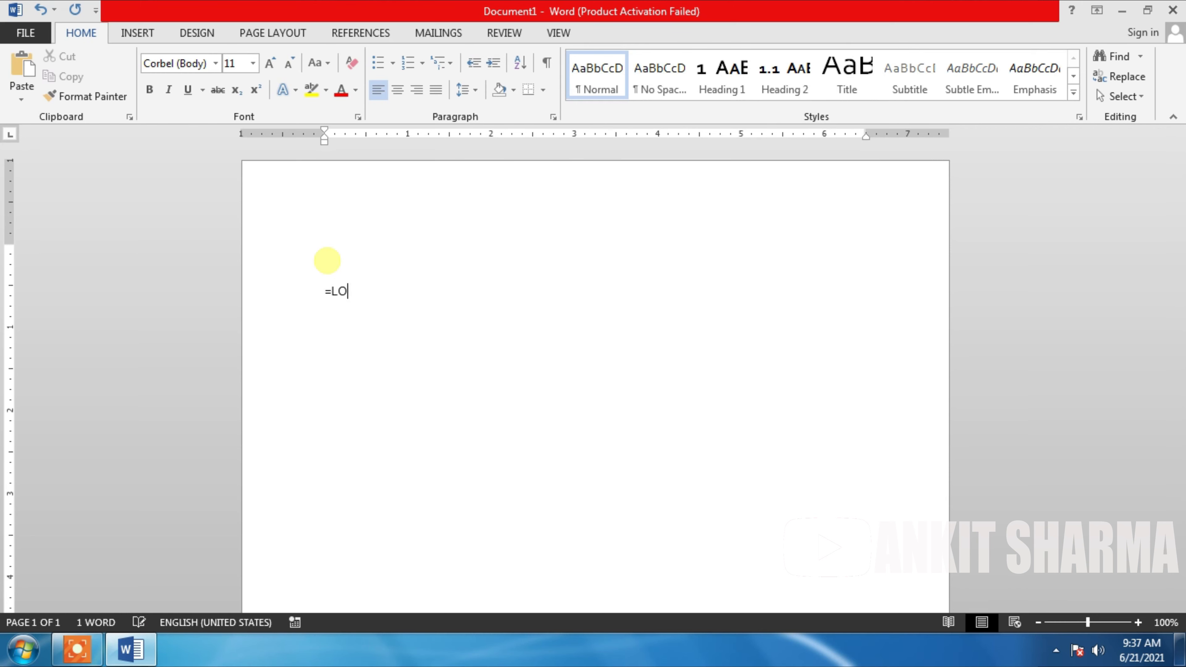
text(REM()
key(Return)
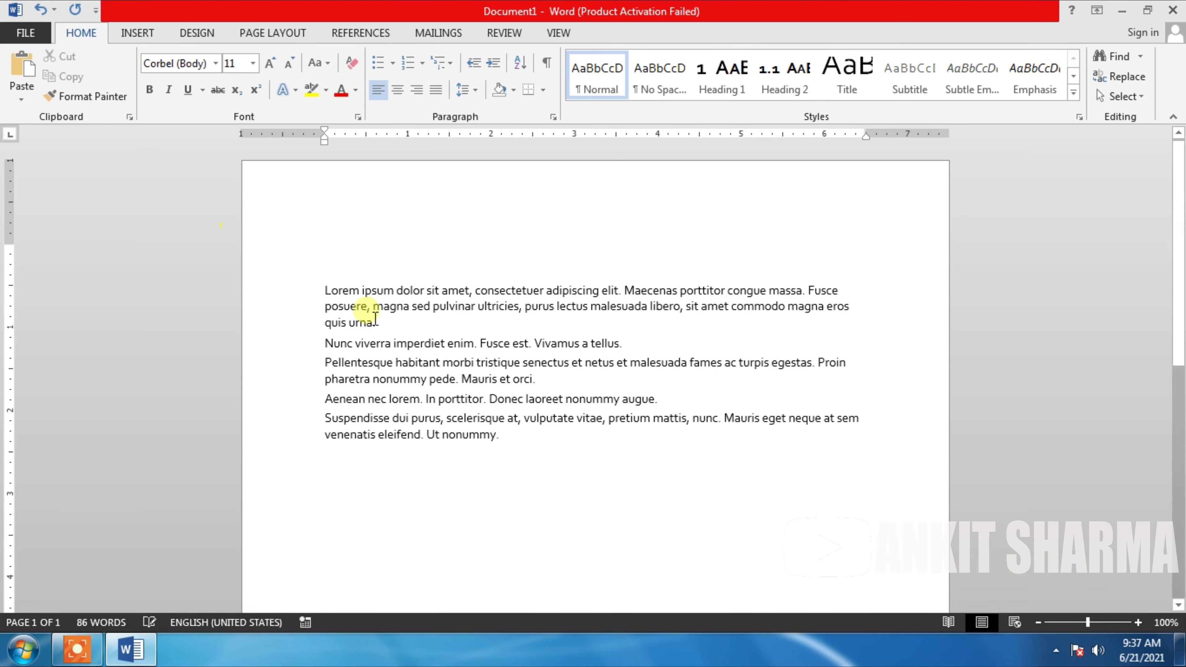
- Give the first lorem ipsum paragraph No fill and No line text effects
drag(327, 292, 386, 323)
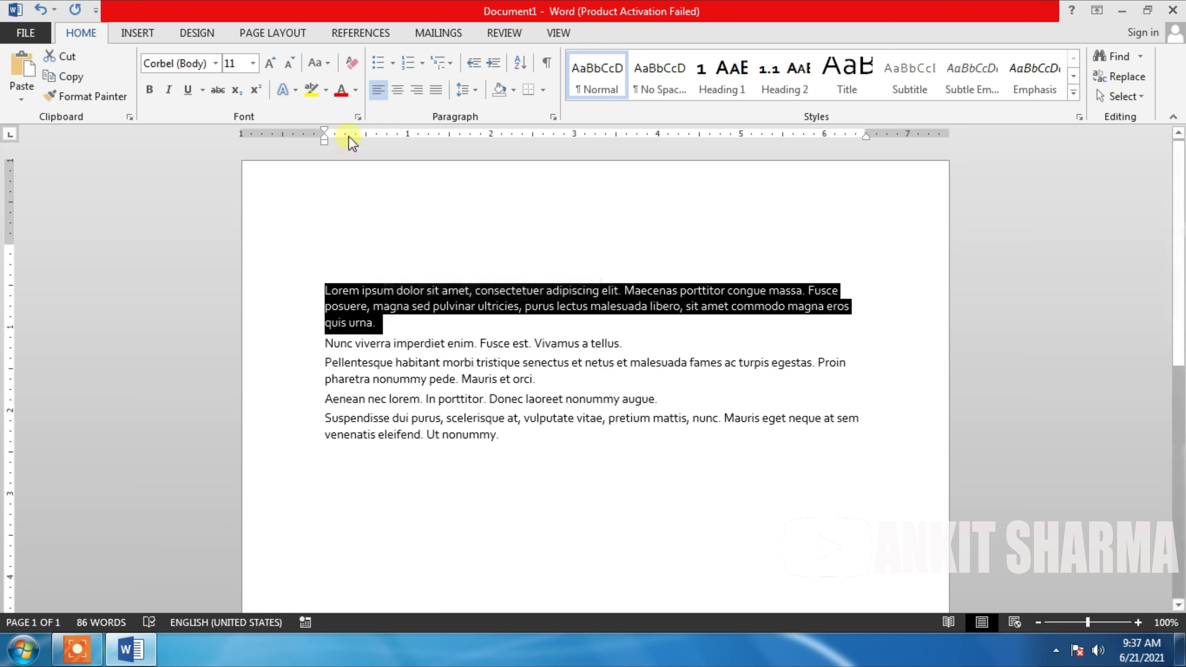
click(359, 118)
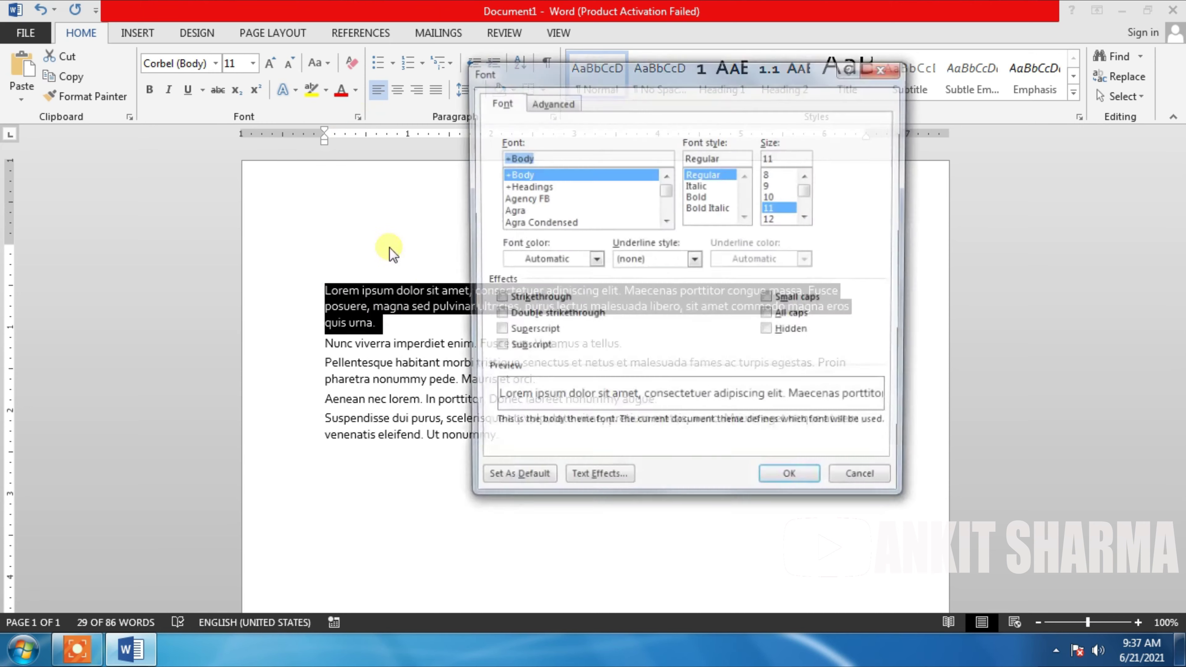
click(580, 486)
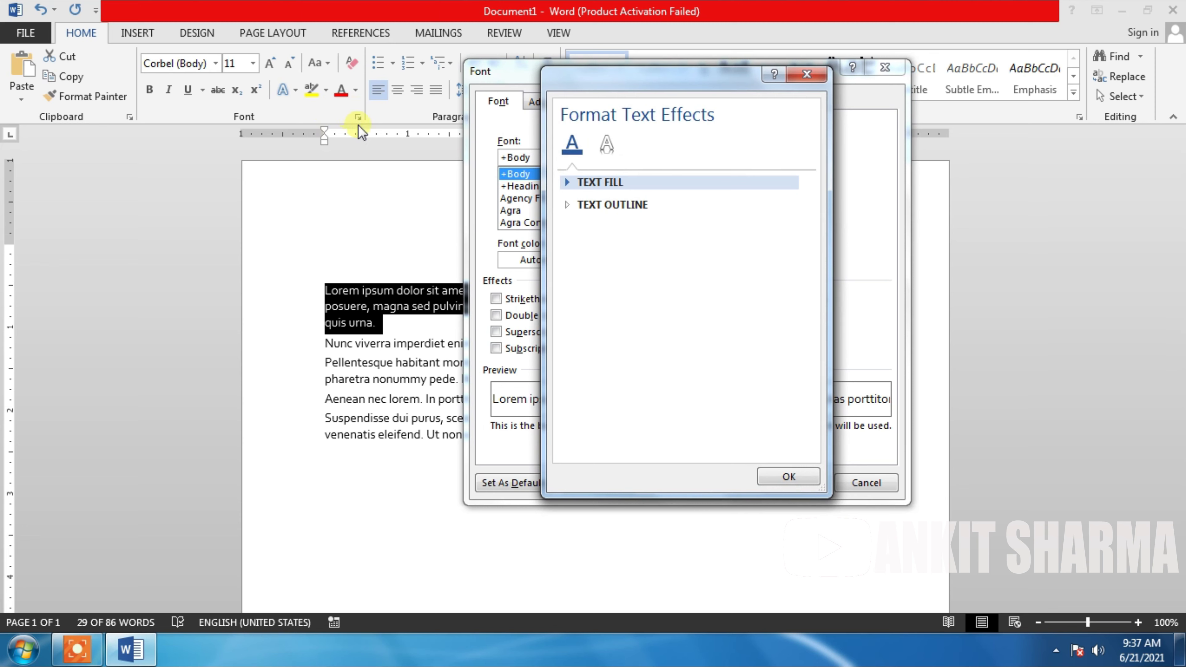
click(644, 181)
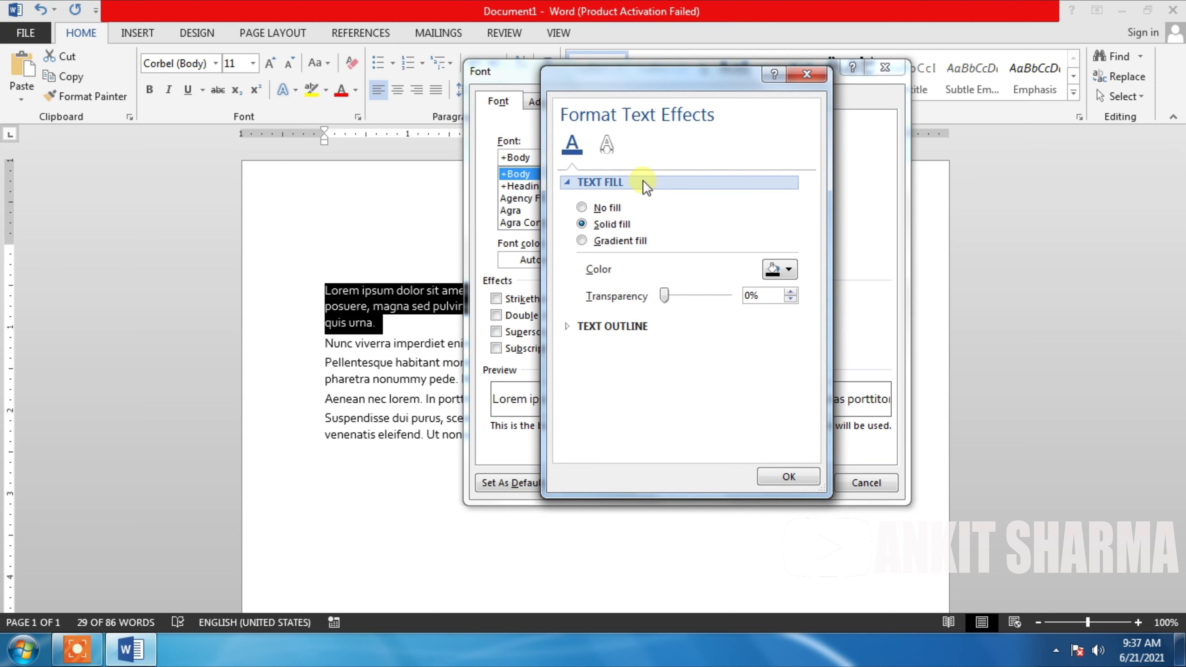
click(615, 239)
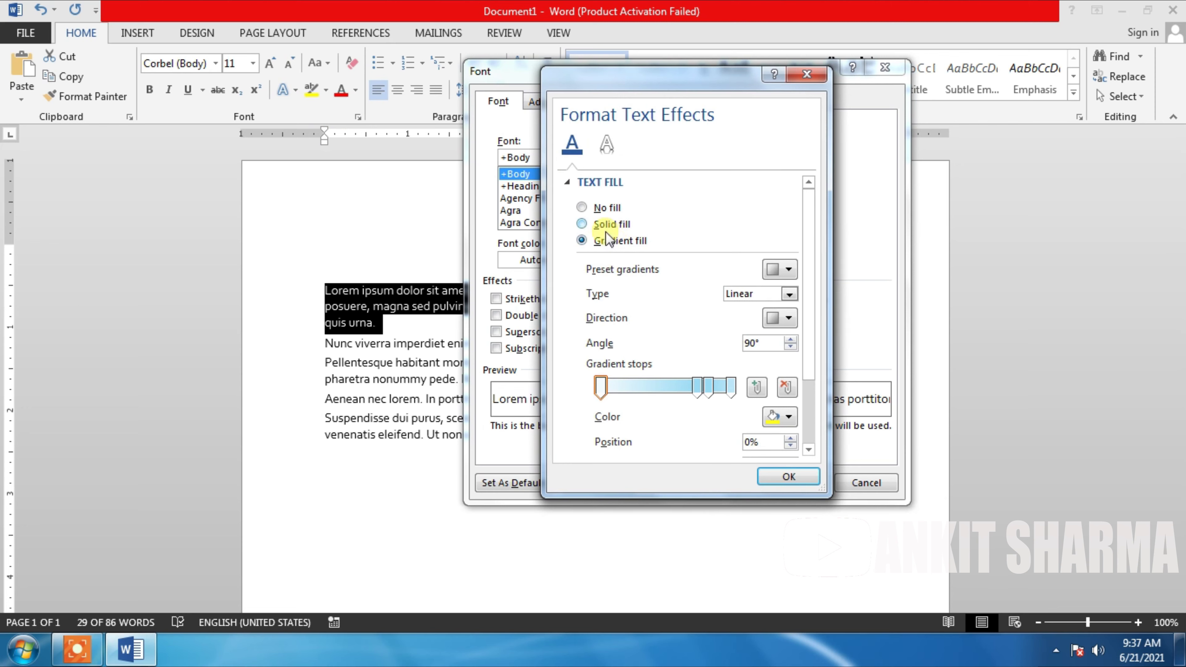
click(590, 209)
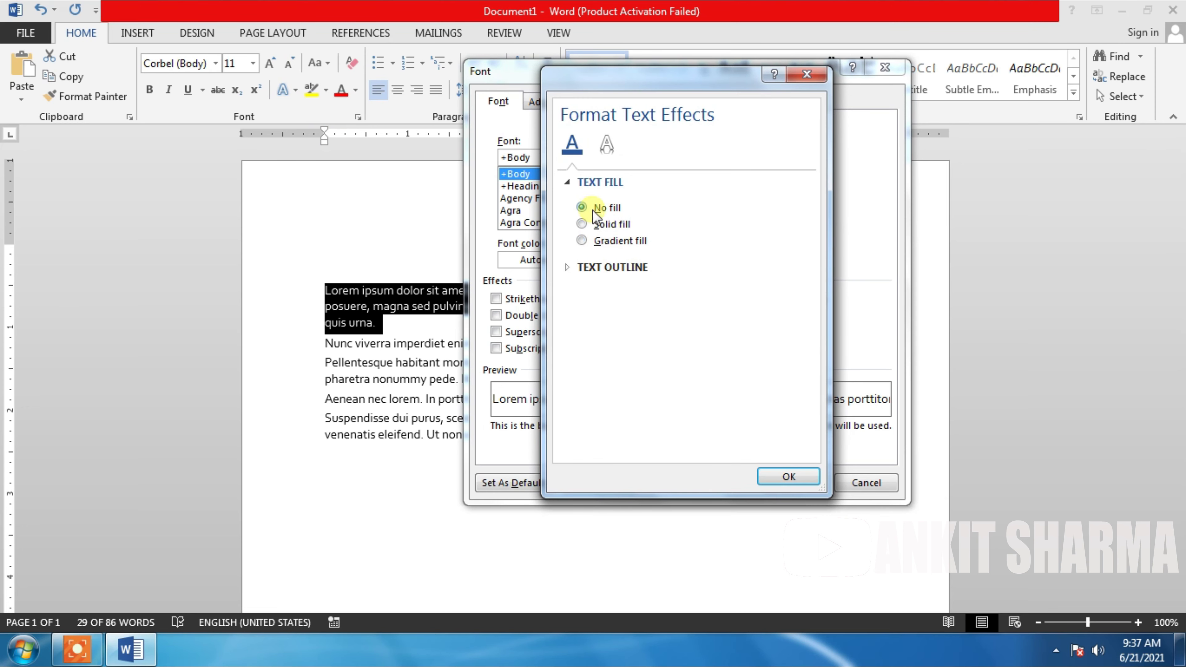
click(617, 270)
click(615, 309)
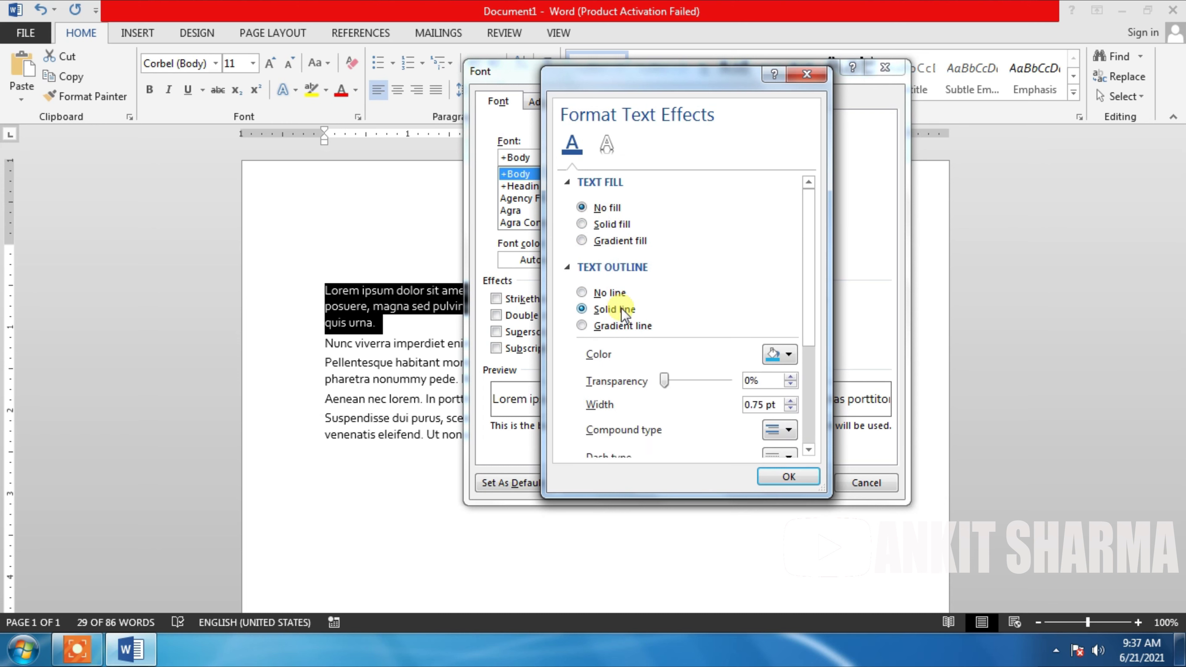
click(600, 294)
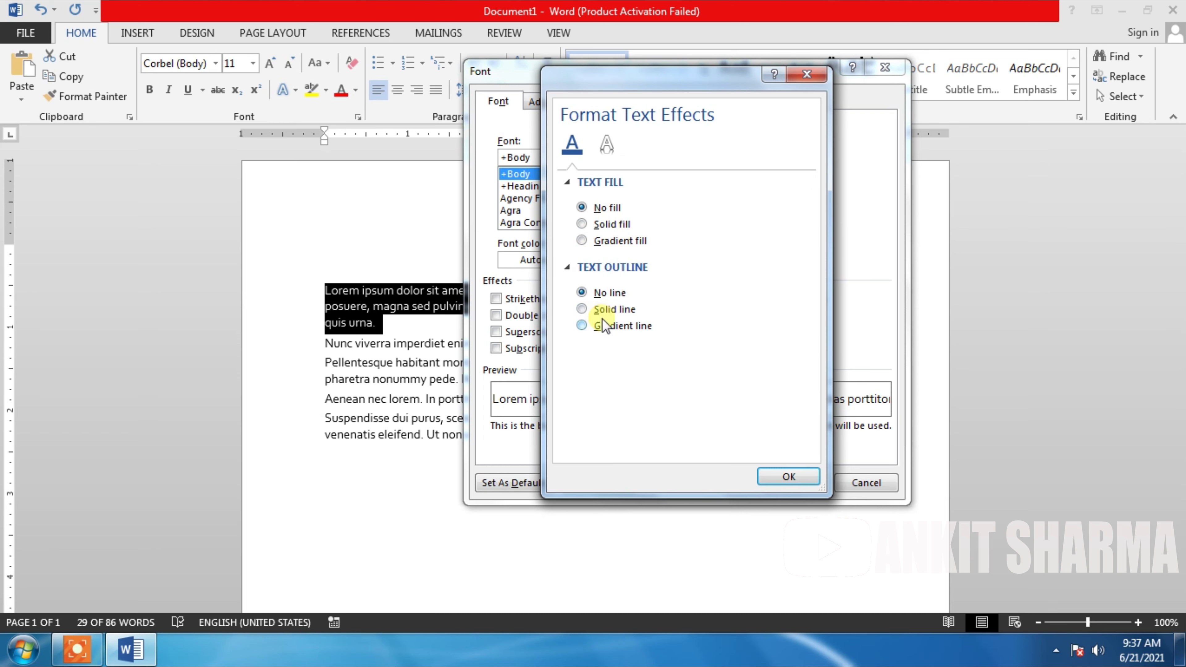
- Set the paragraph's shadow transparency and sliders and an 85 pt glow, then confirm
click(607, 149)
click(600, 182)
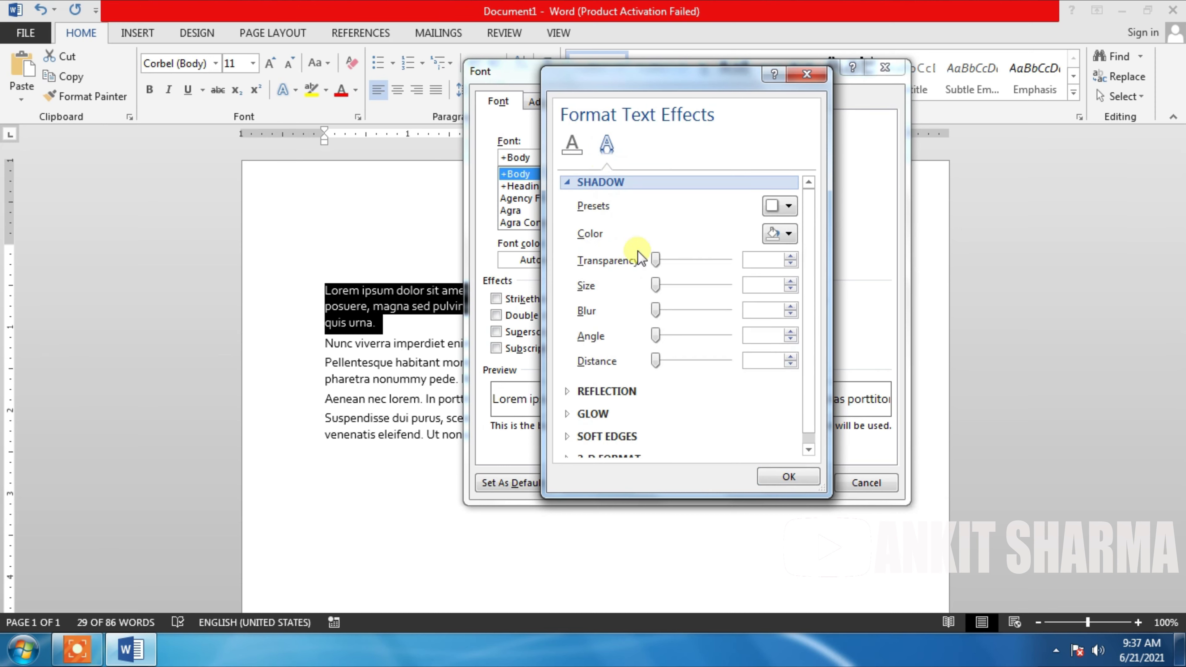
mouse_move(656, 260)
mouse_down()
mouse_move(690, 260)
mouse_move(677, 276)
mouse_up()
drag(811, 220, 809, 282)
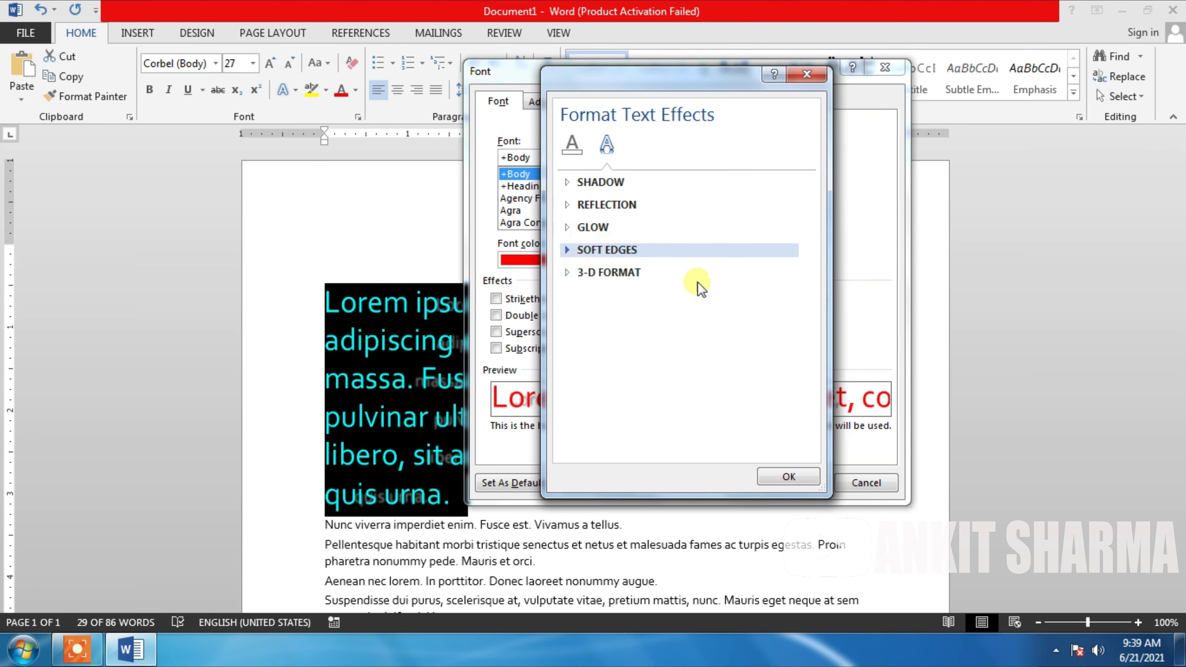
click(620, 224)
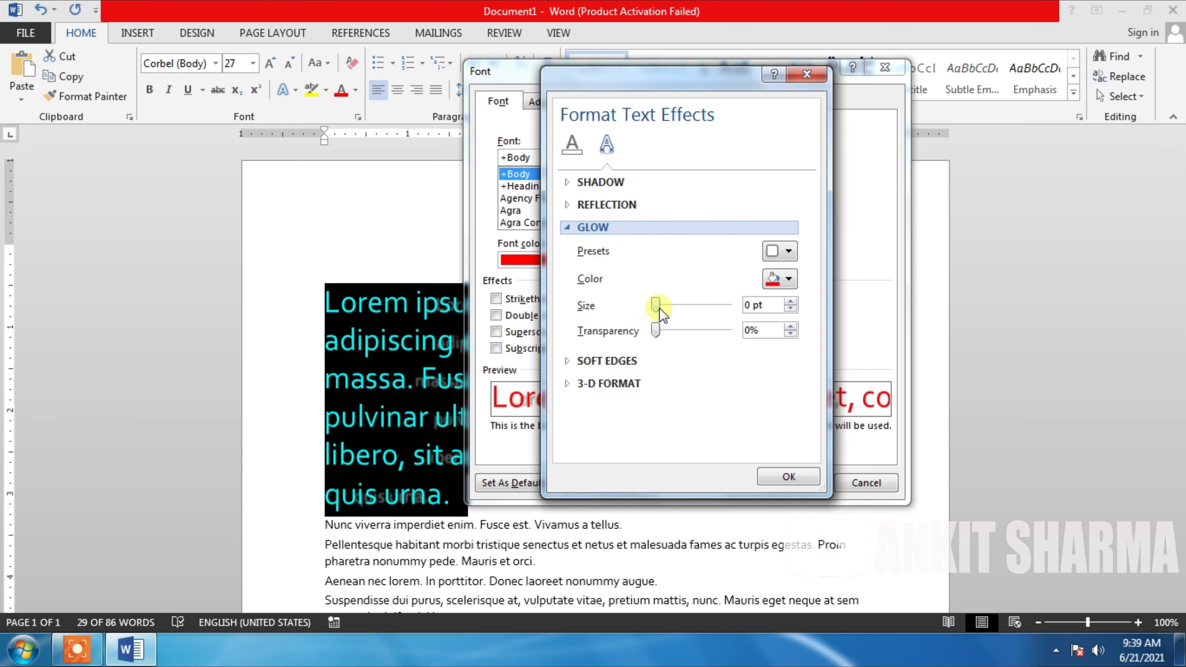
drag(657, 305, 697, 304)
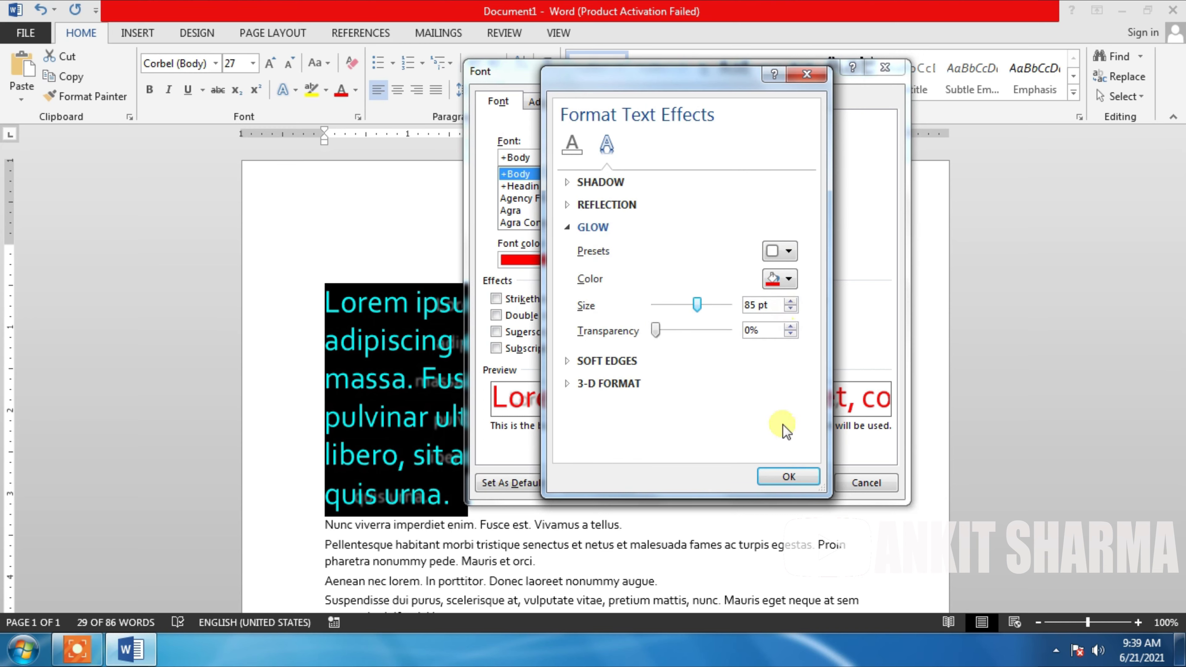
click(786, 481)
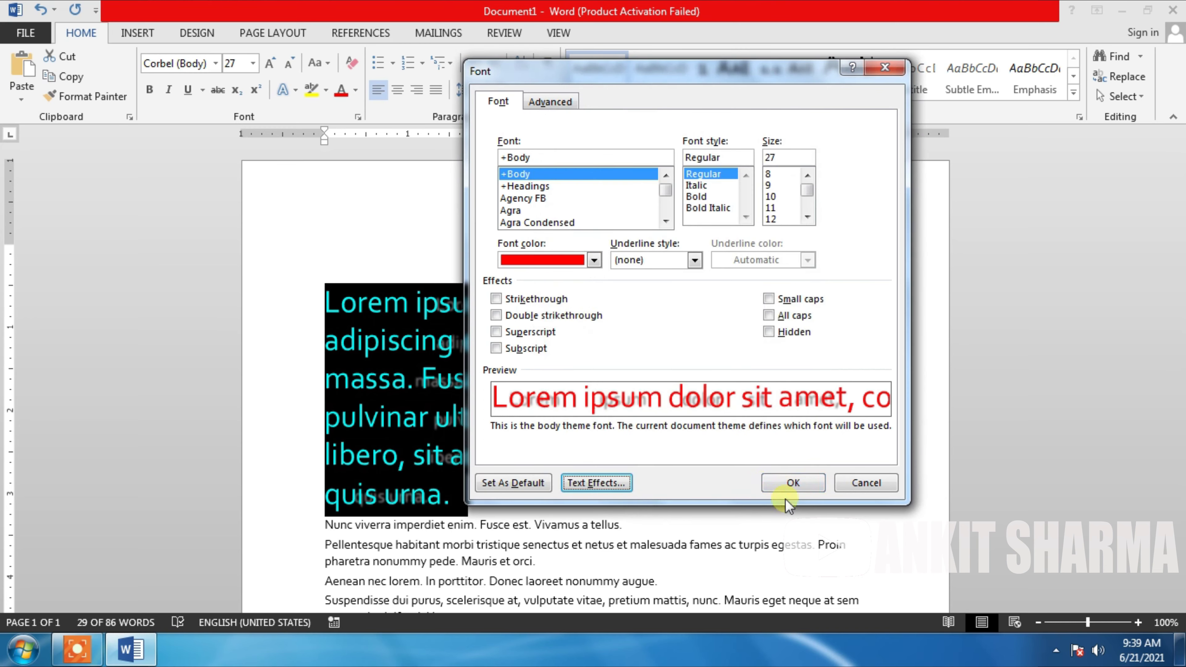
- Apply the first paragraph's effects, then select all document text for new text effects
click(794, 483)
click(531, 389)
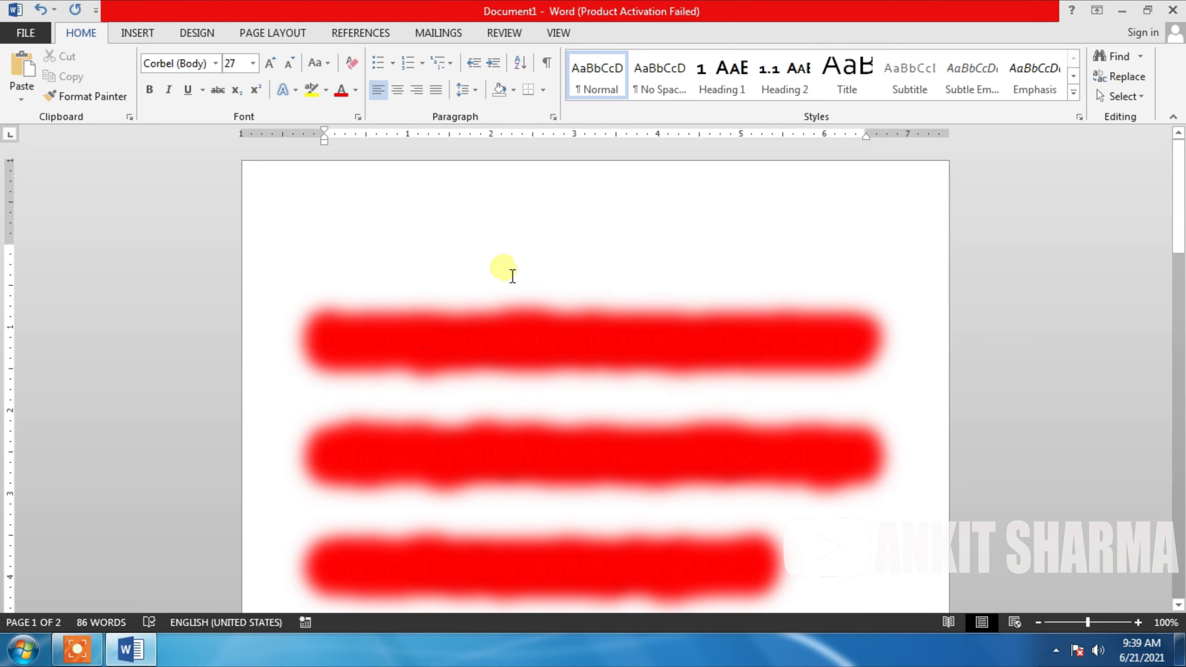
key(ctrl+a)
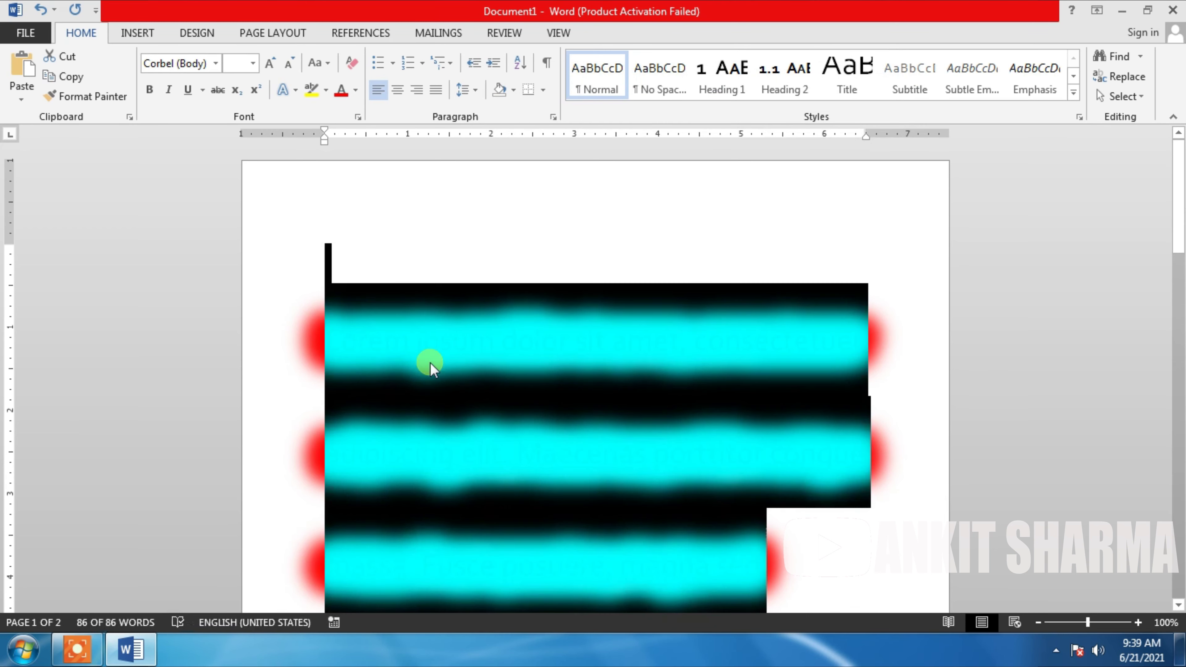
click(358, 117)
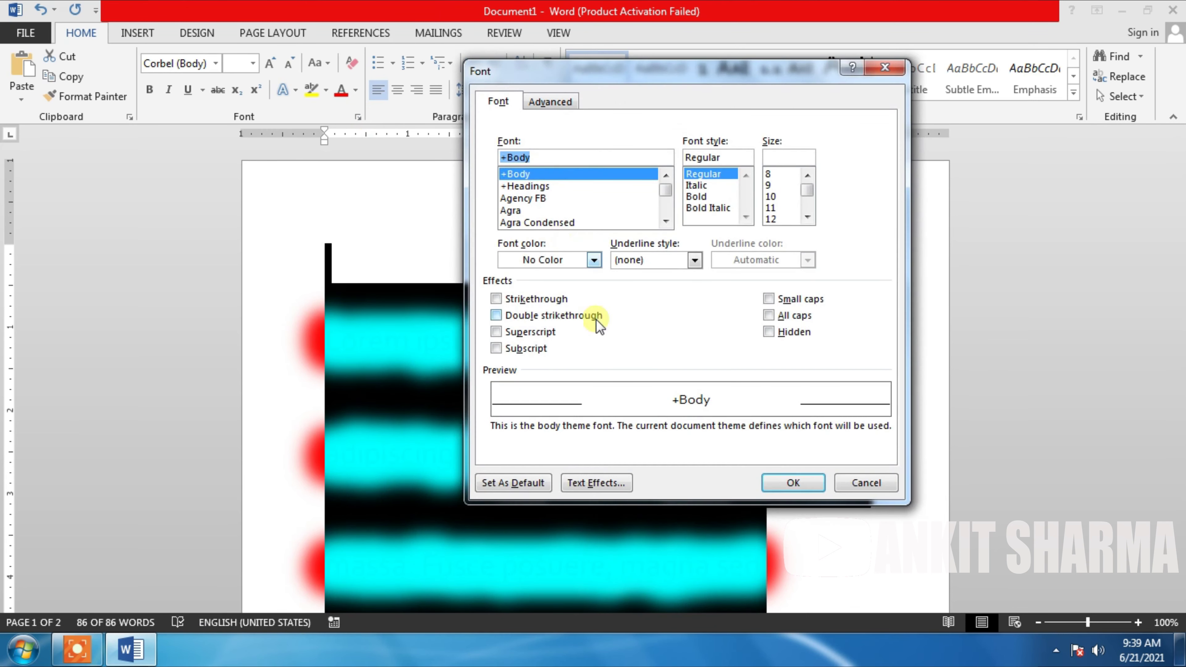
click(590, 483)
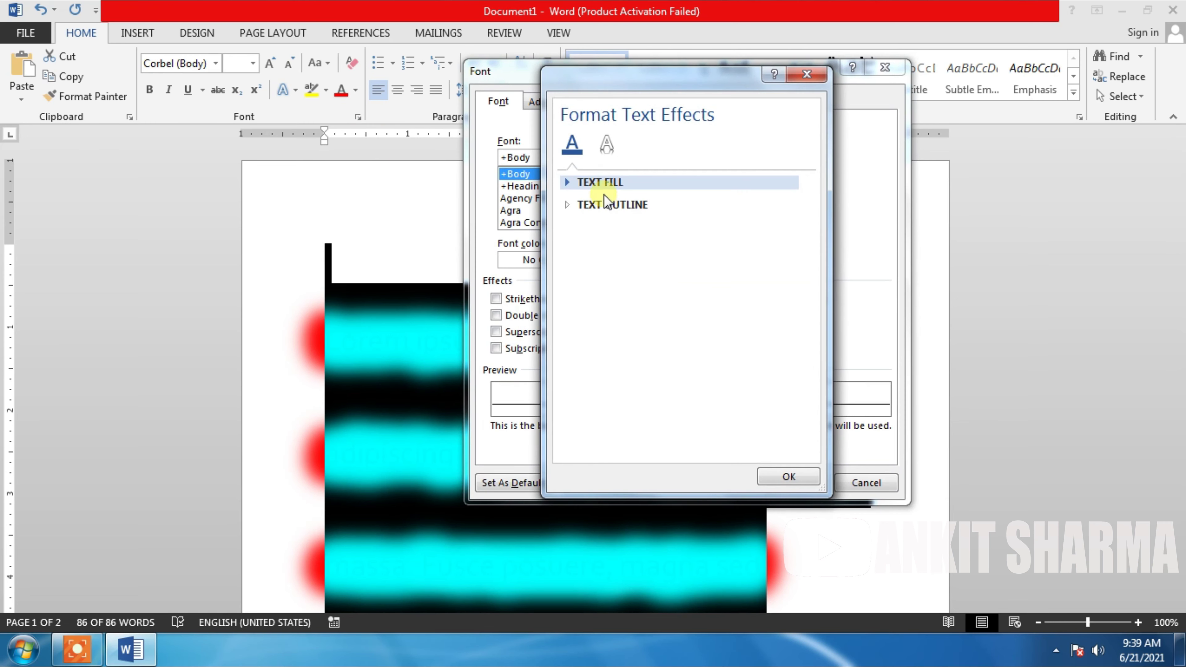
- Adjust the glow settings and glow colour for all text and confirm both dialogs
click(607, 145)
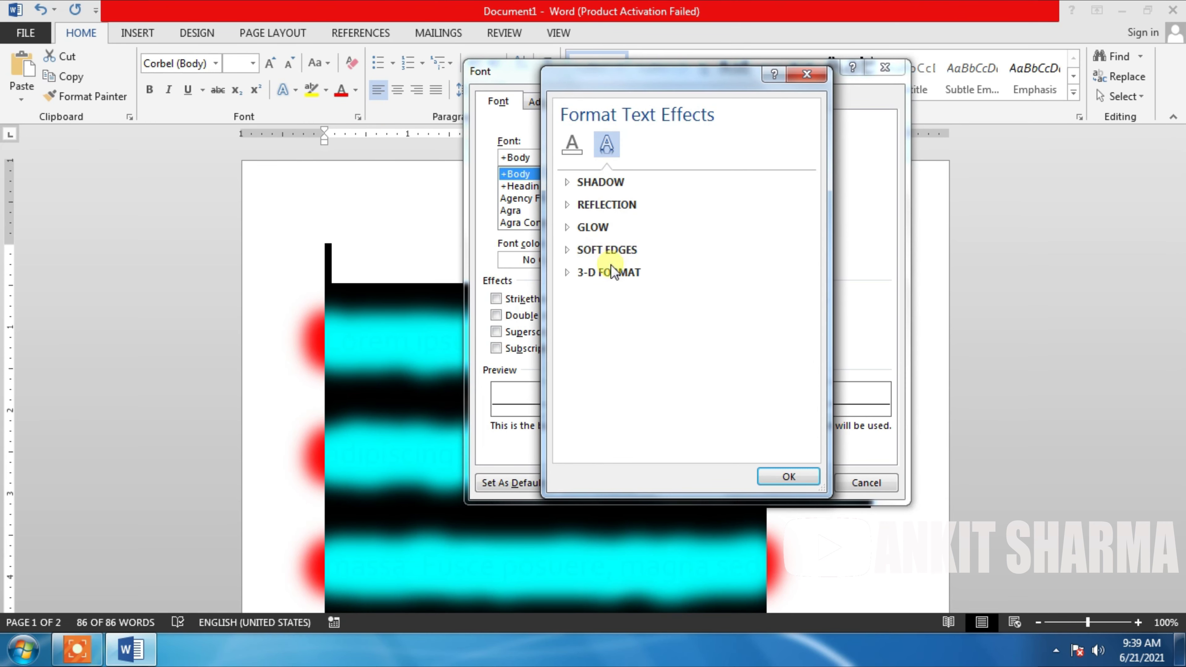
click(612, 231)
click(659, 307)
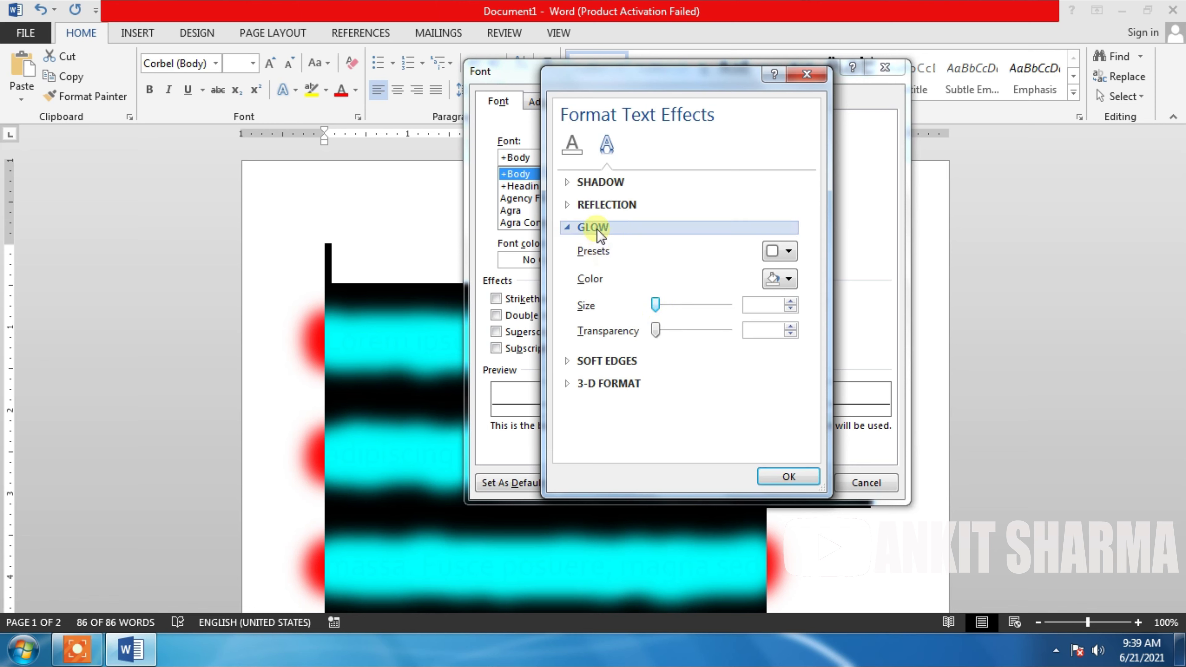
click(777, 279)
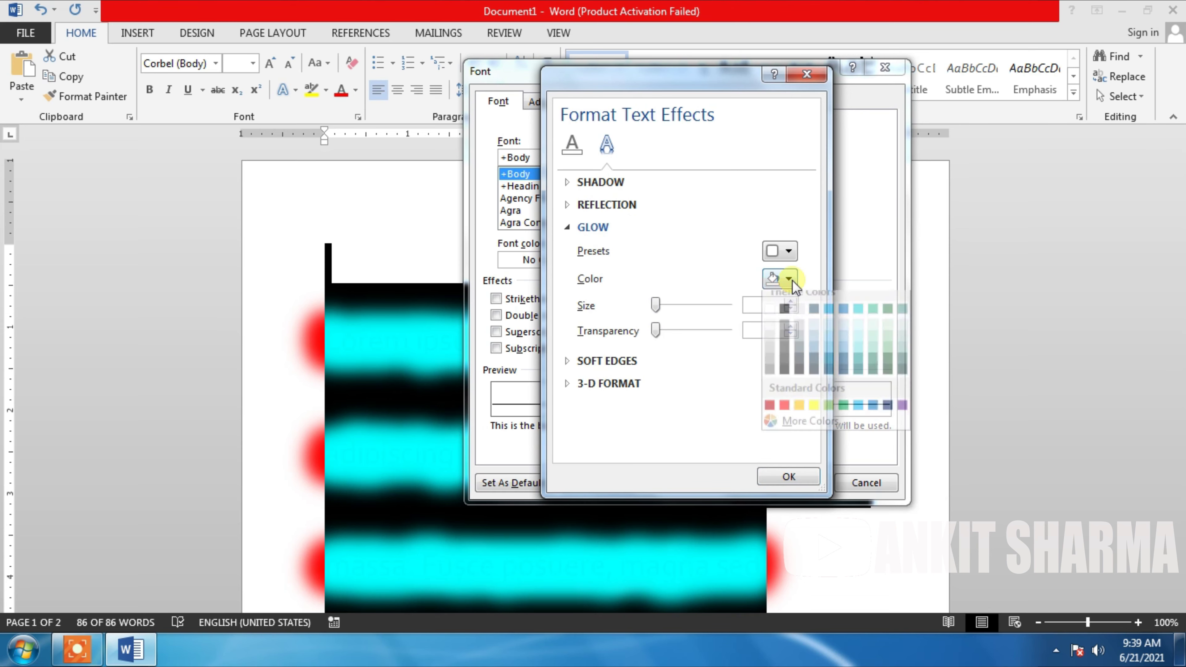
click(776, 321)
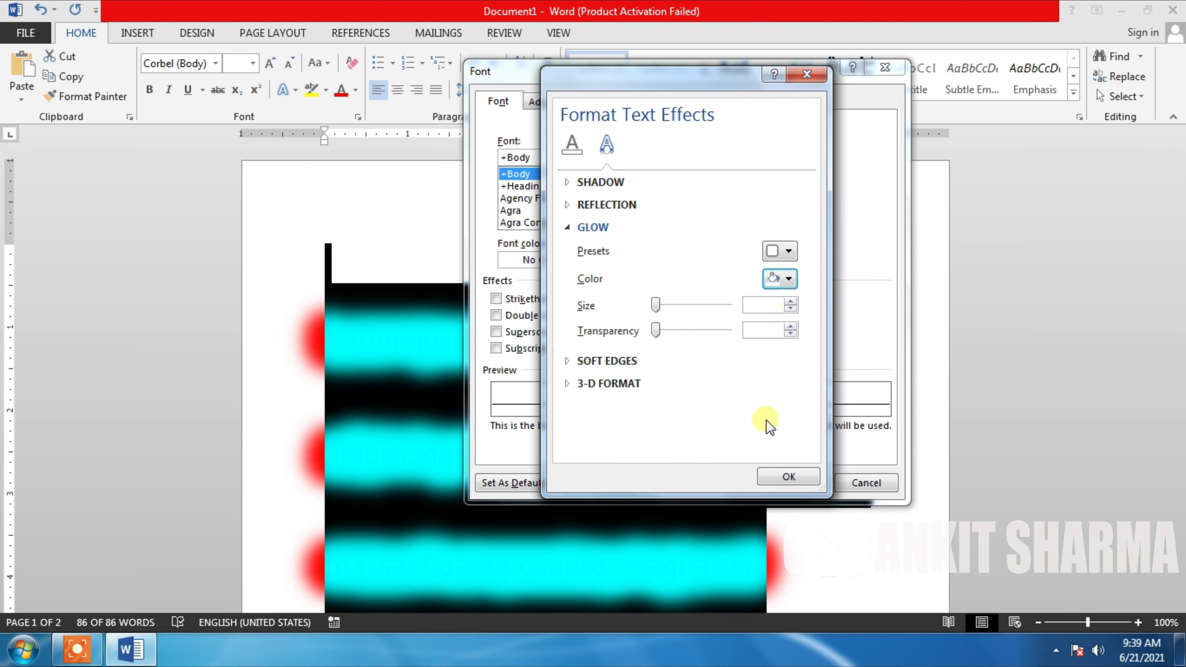
click(782, 476)
click(790, 483)
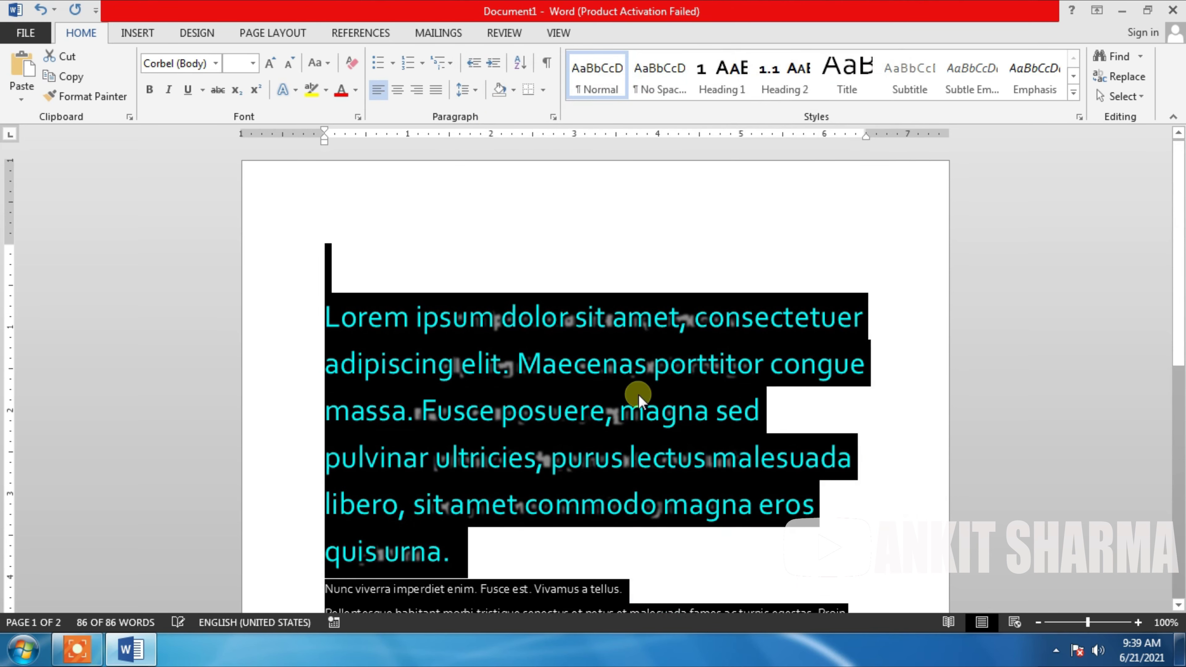
click(639, 395)
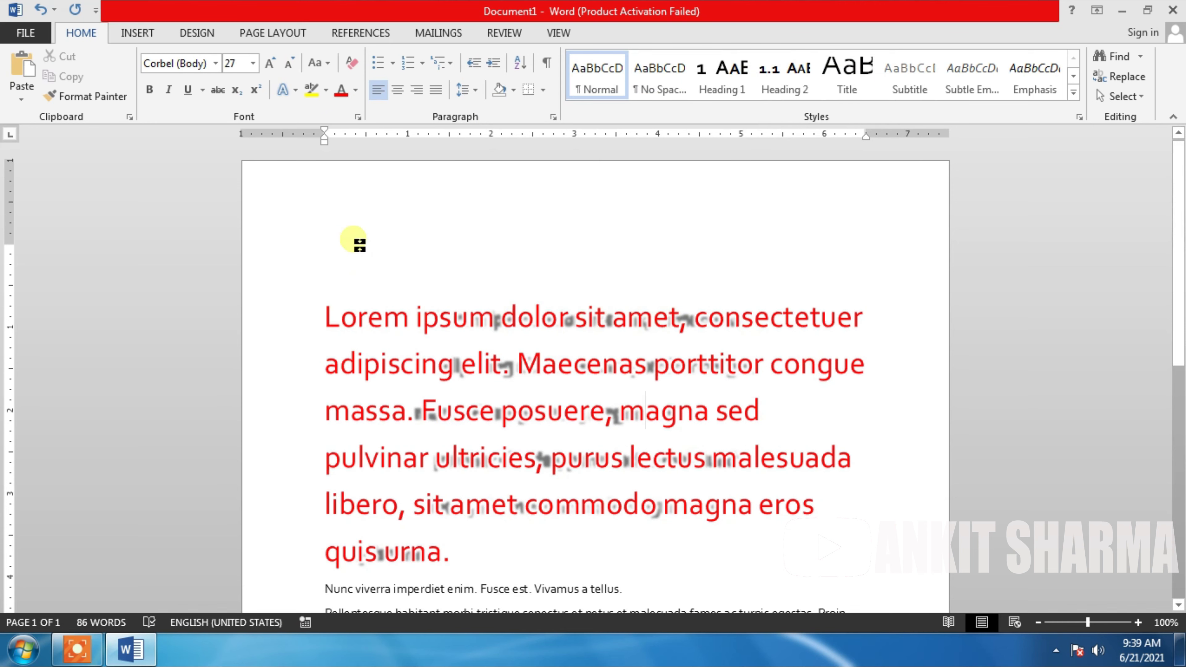
- Set the character scale to 50%, then to 150%, widening the preview word magna
click(358, 117)
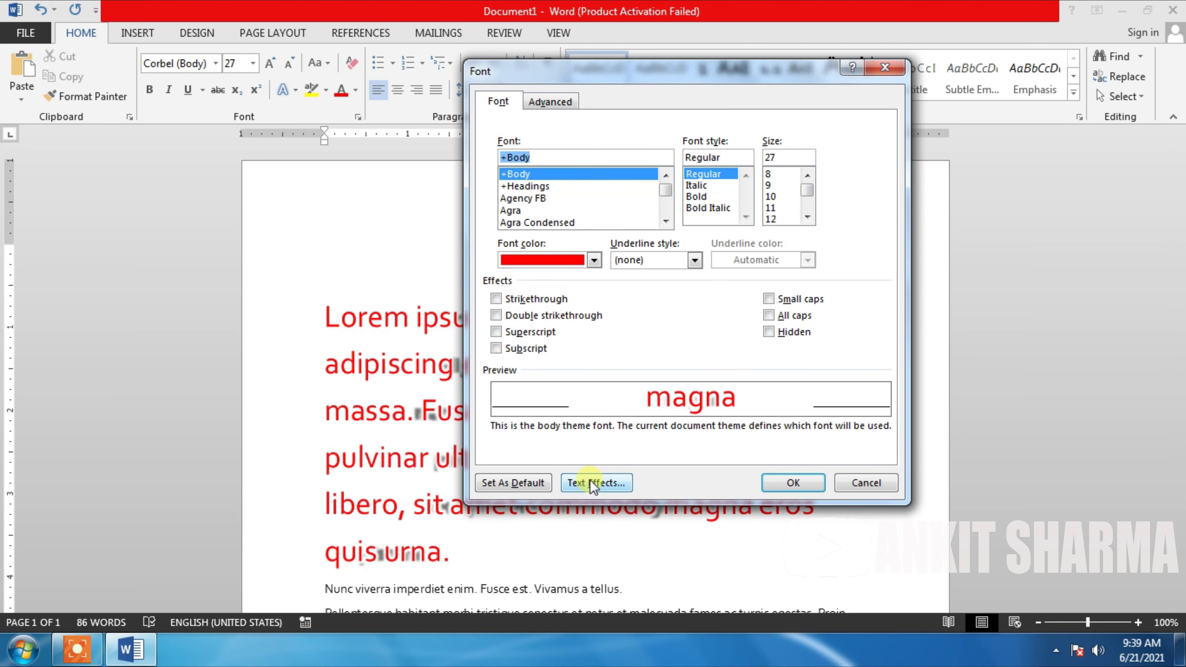
click(553, 102)
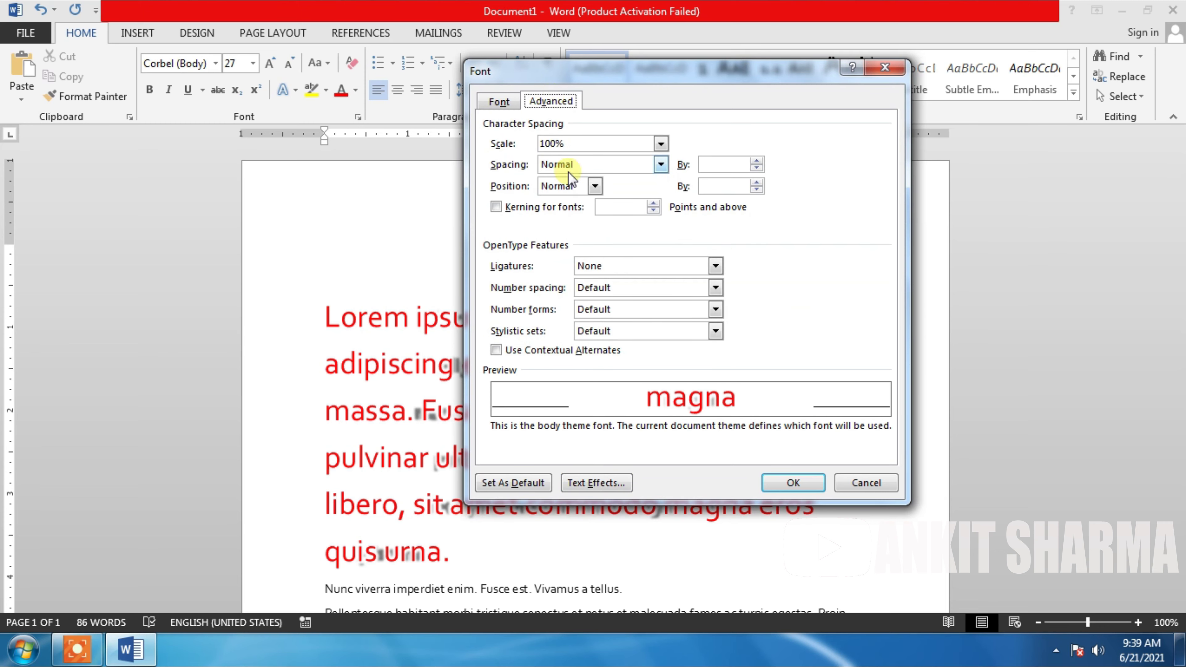
click(661, 144)
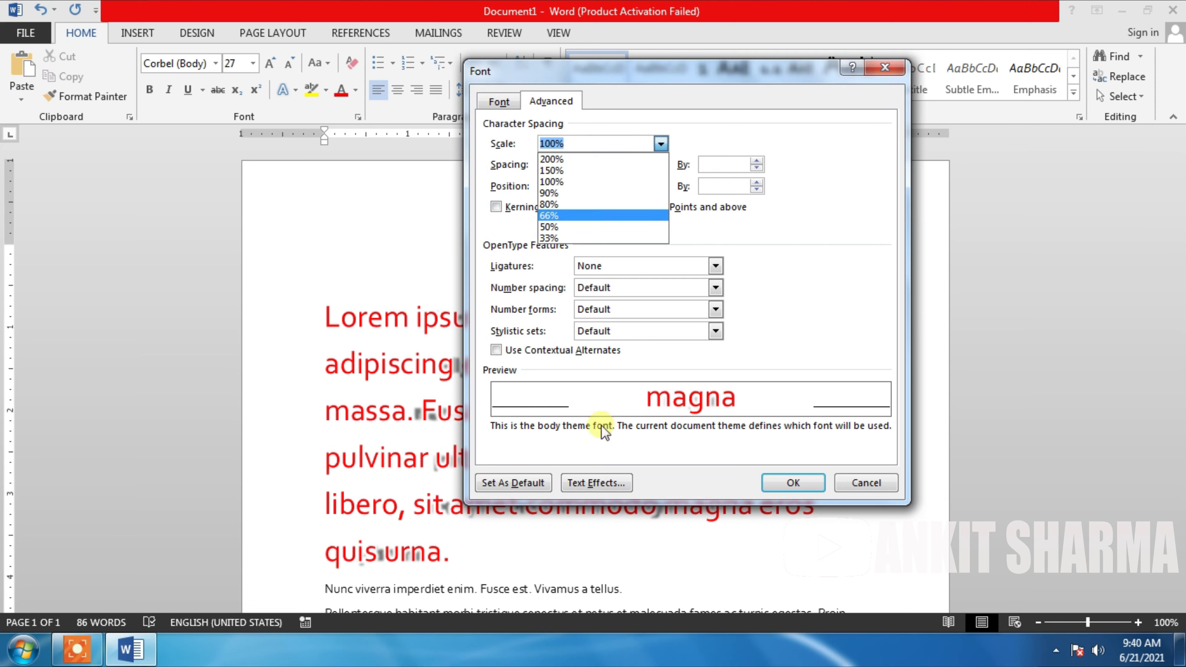
click(573, 227)
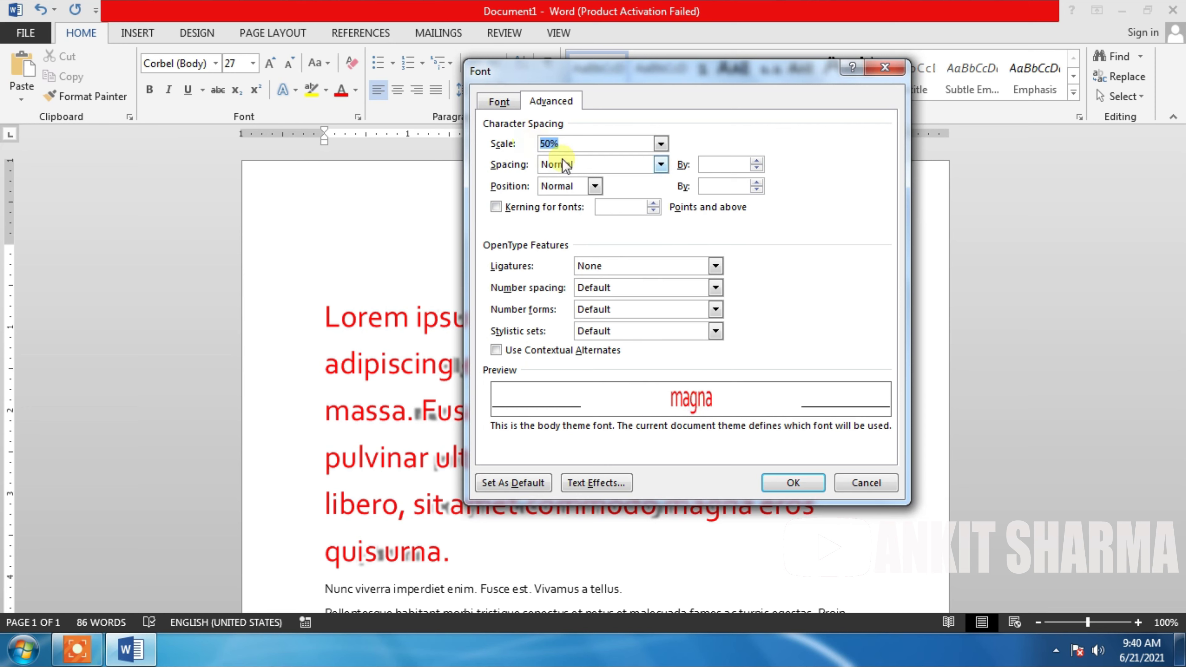
click(660, 144)
click(628, 168)
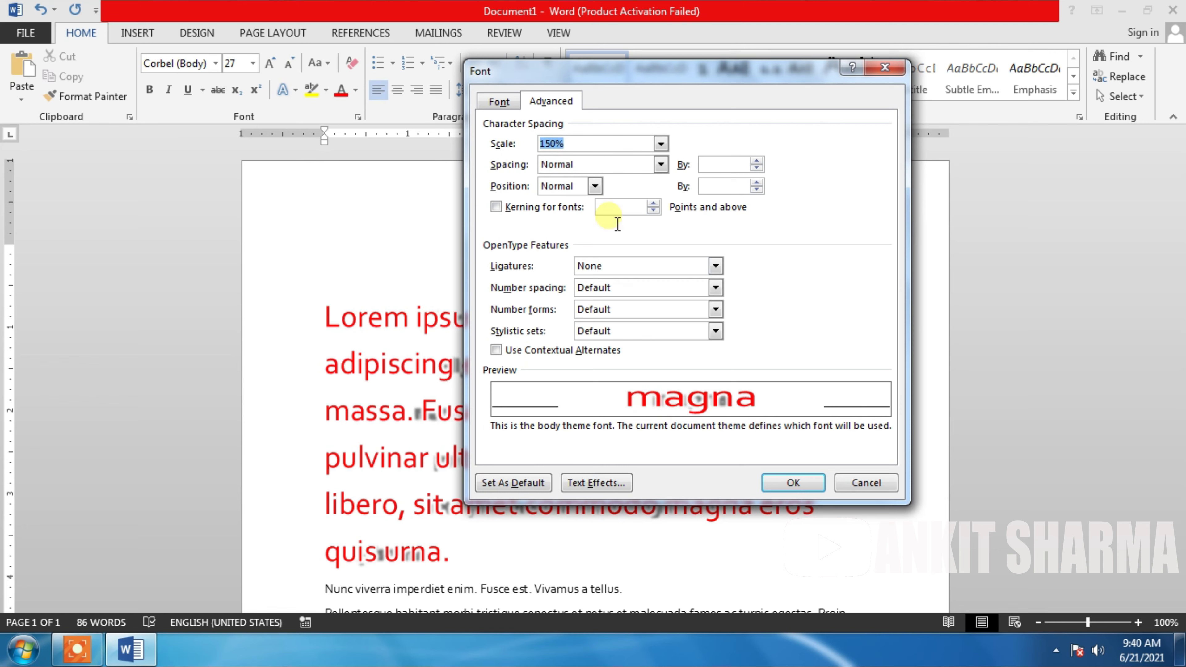
- Try Expanded character spacing up to 2.5 pt, then switch to Condensed by 1.2 pt
click(660, 165)
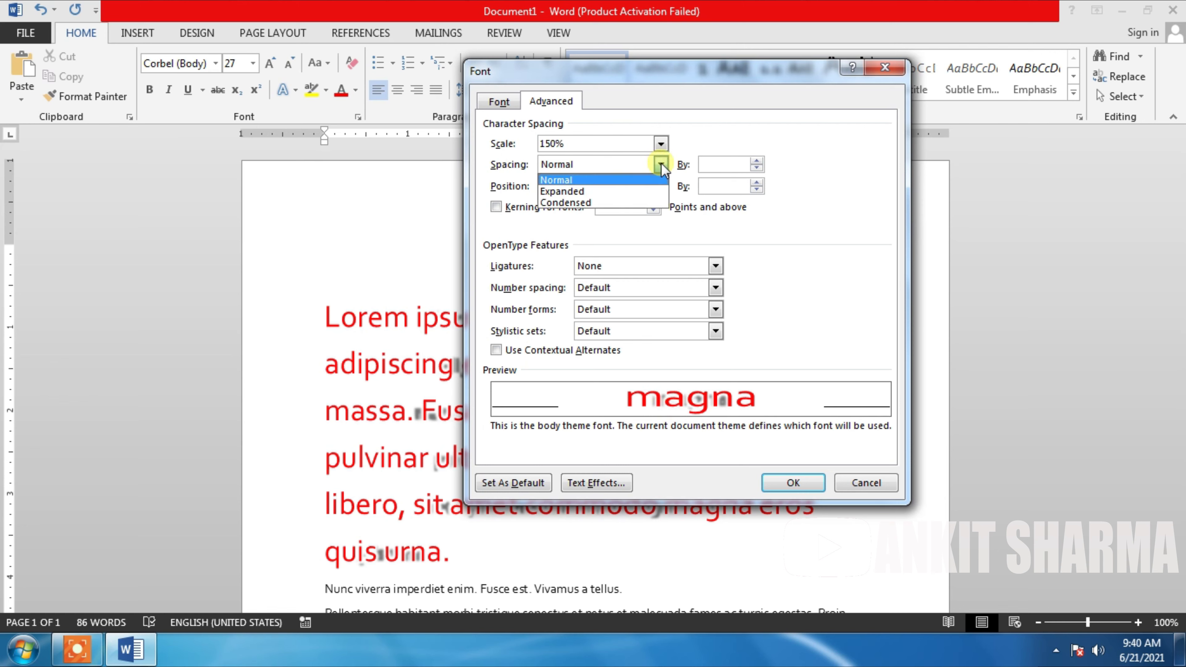
click(647, 190)
click(757, 161)
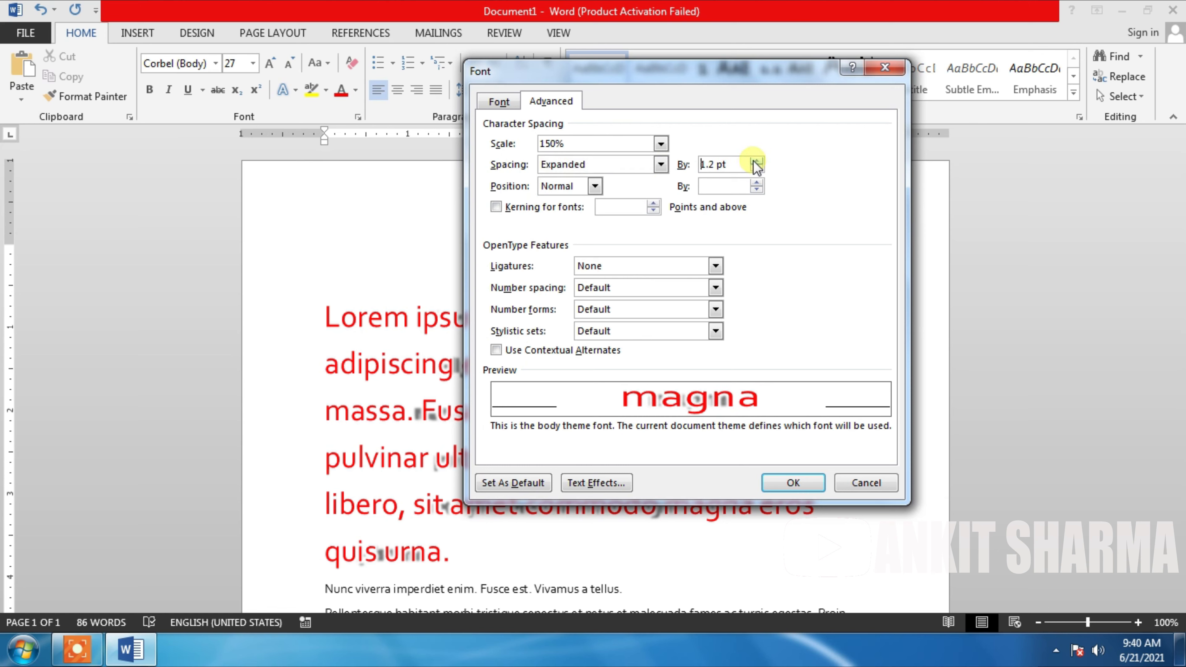
click(756, 160)
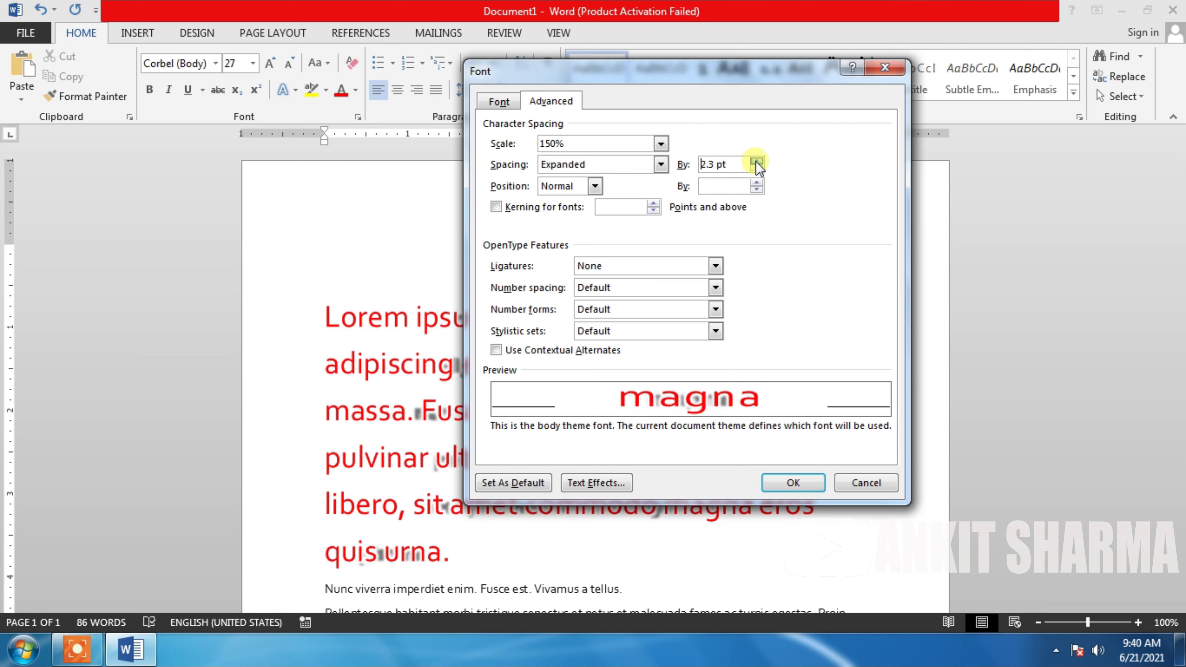
click(667, 165)
click(643, 202)
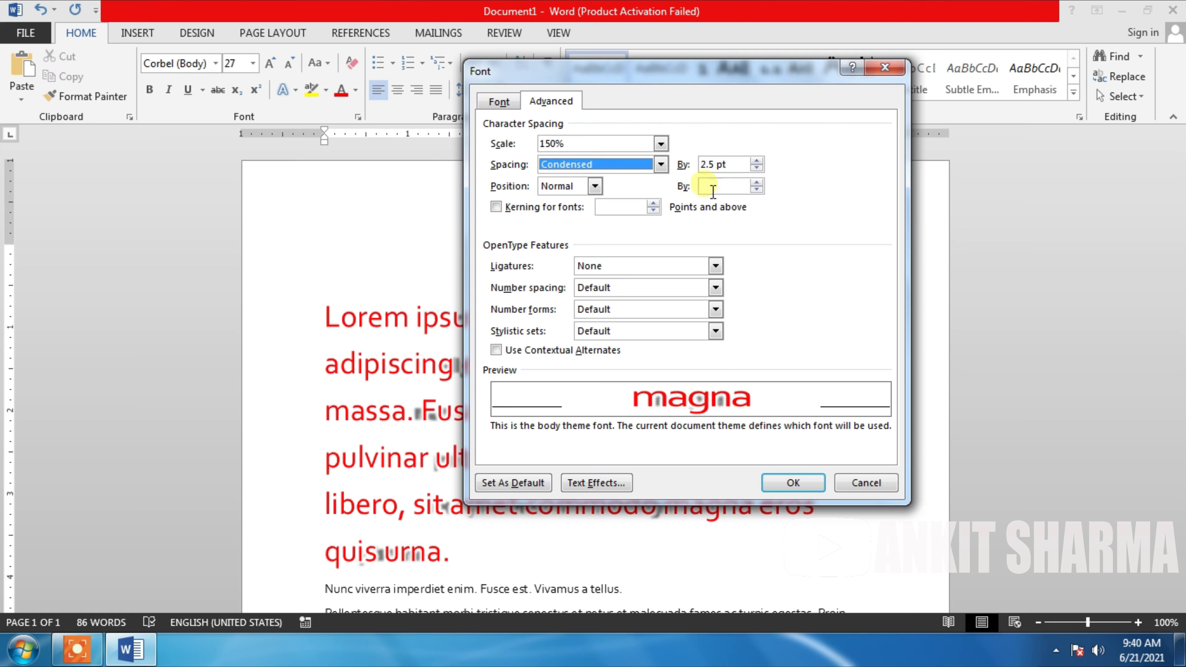
click(756, 160)
click(756, 161)
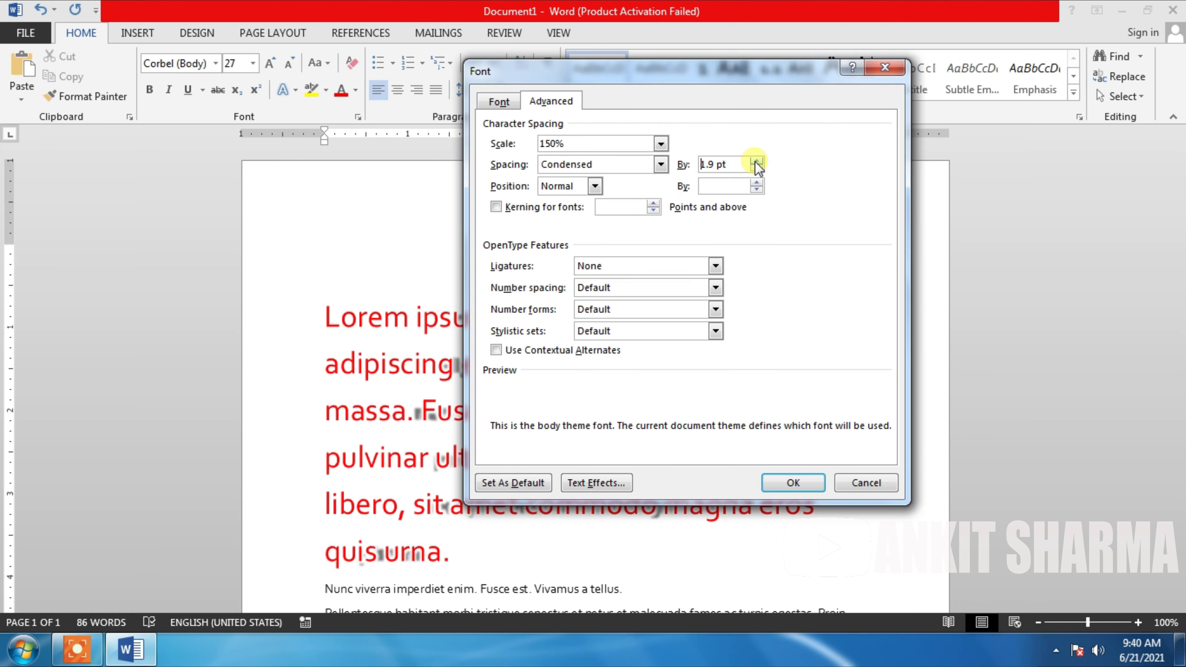
click(756, 161)
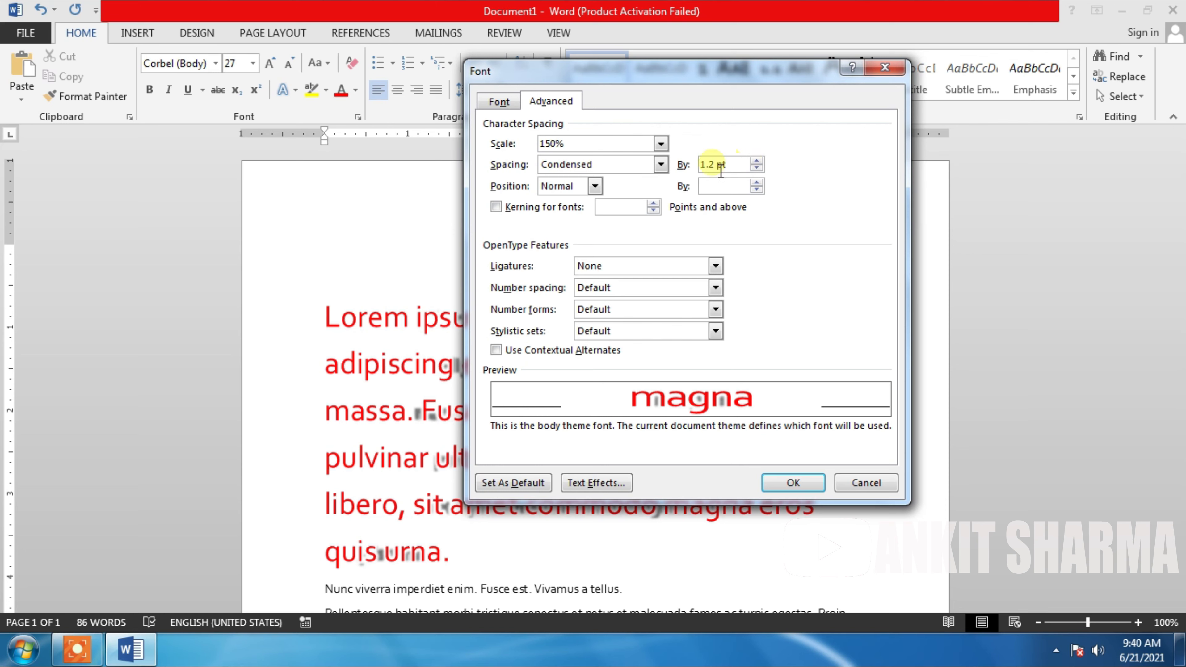
- Try Lowered position, then set the text position to Raised by 2 pt
click(595, 186)
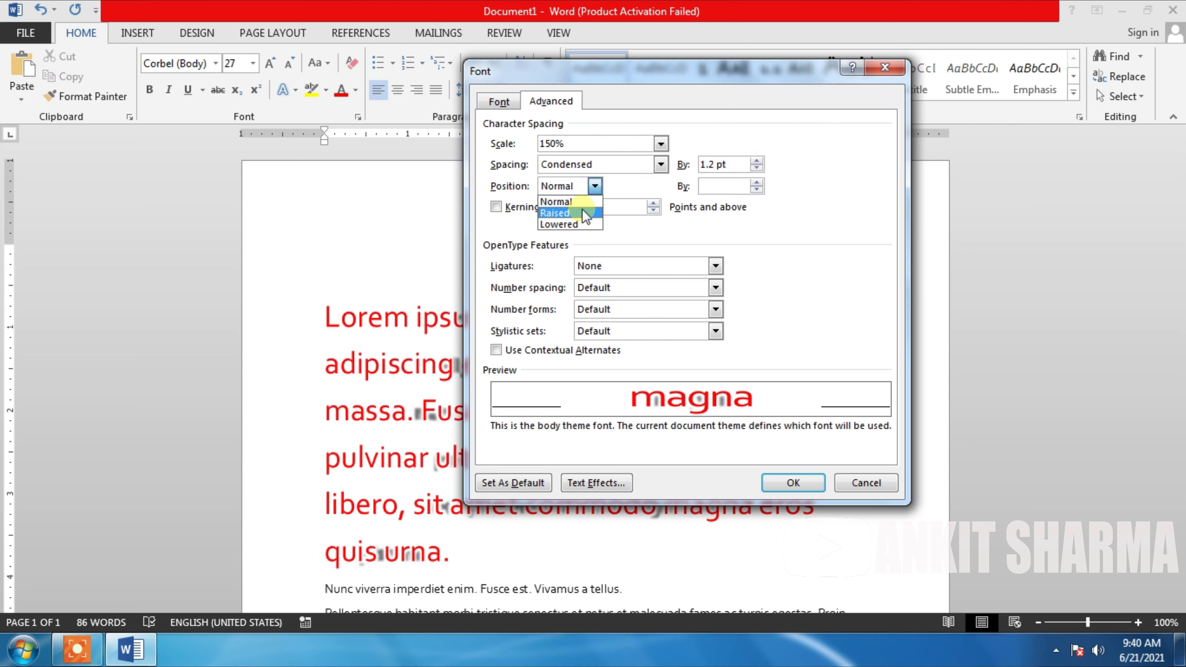
click(582, 211)
click(595, 186)
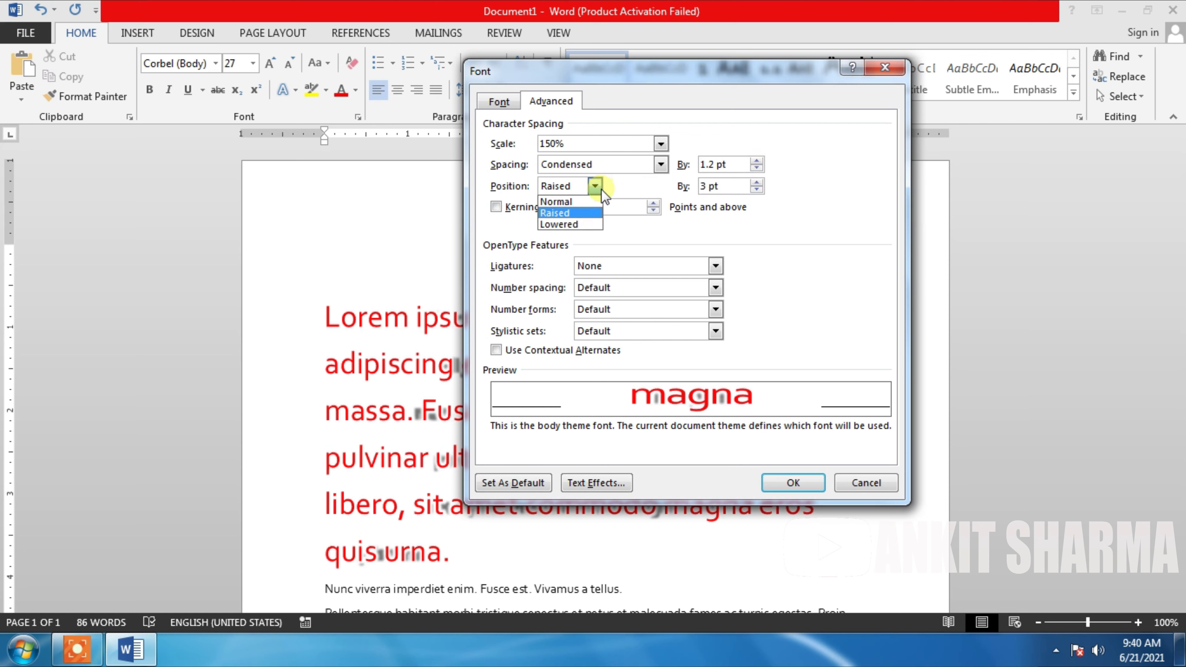
click(589, 223)
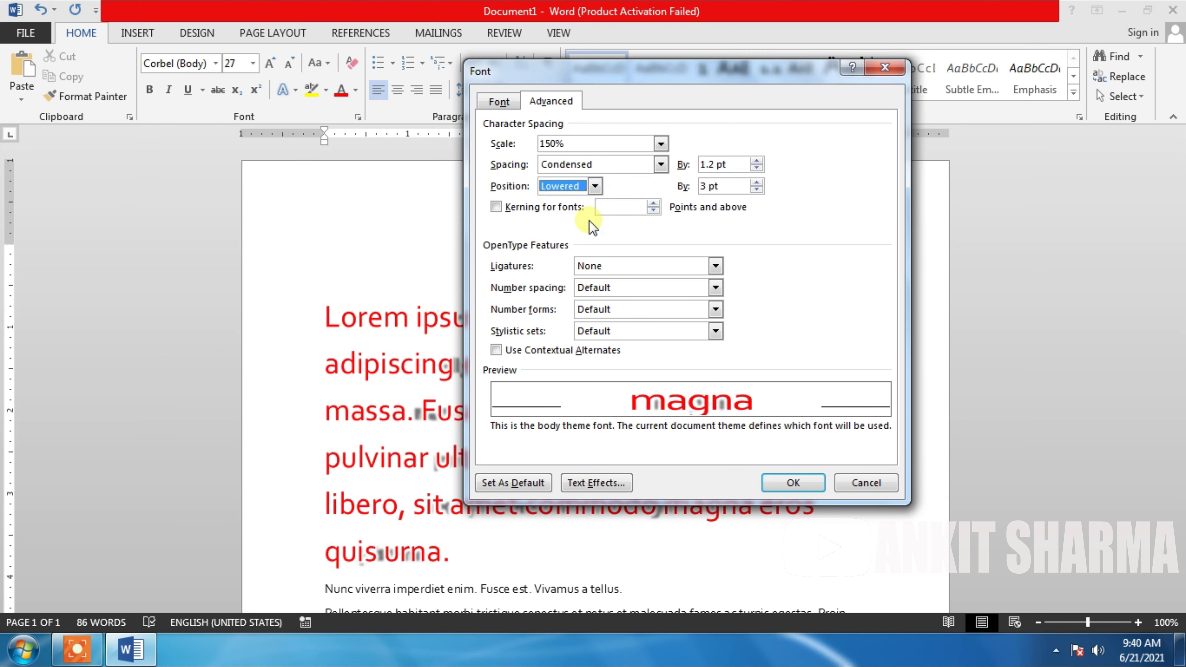
click(757, 186)
click(757, 181)
click(757, 181)
click(757, 181)
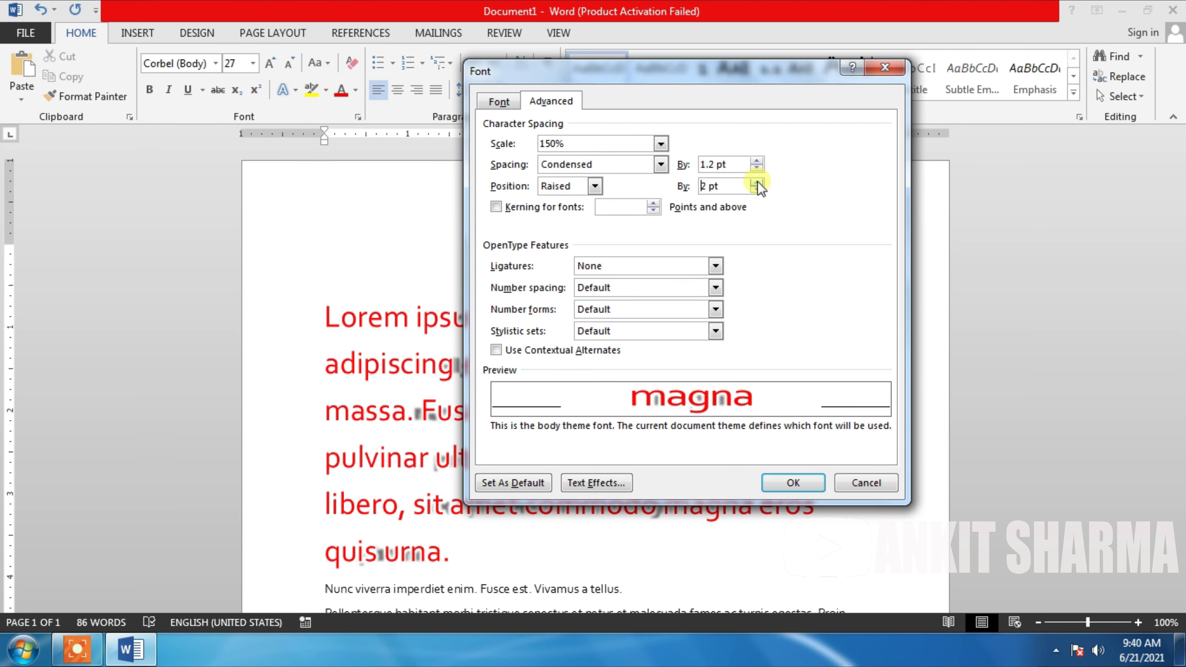
click(758, 181)
click(757, 181)
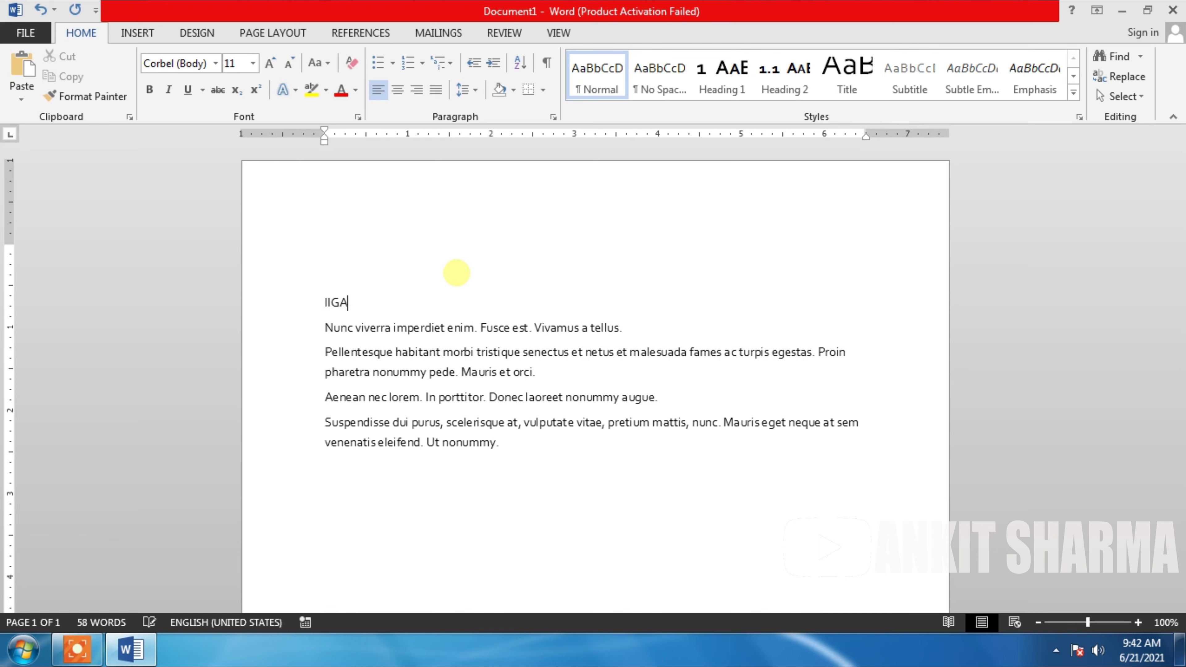
- Type the line 'Ligatures fig' at the top and enlarge it to 28 pt
text(s fi)
text(g)
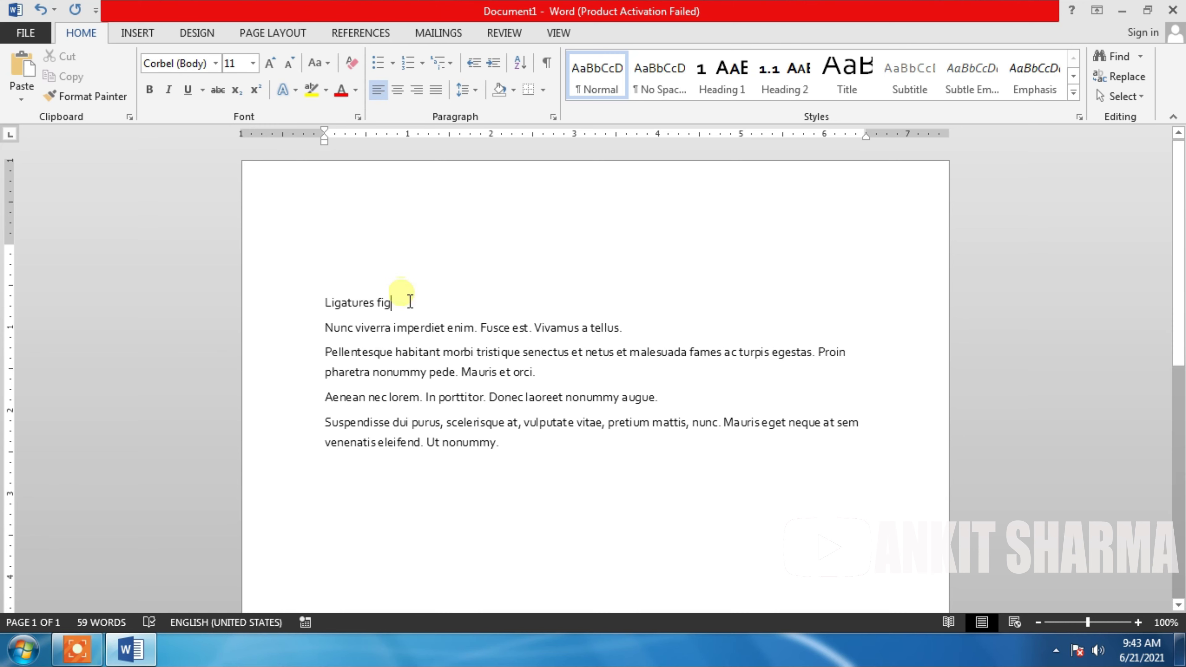
drag(396, 302, 327, 302)
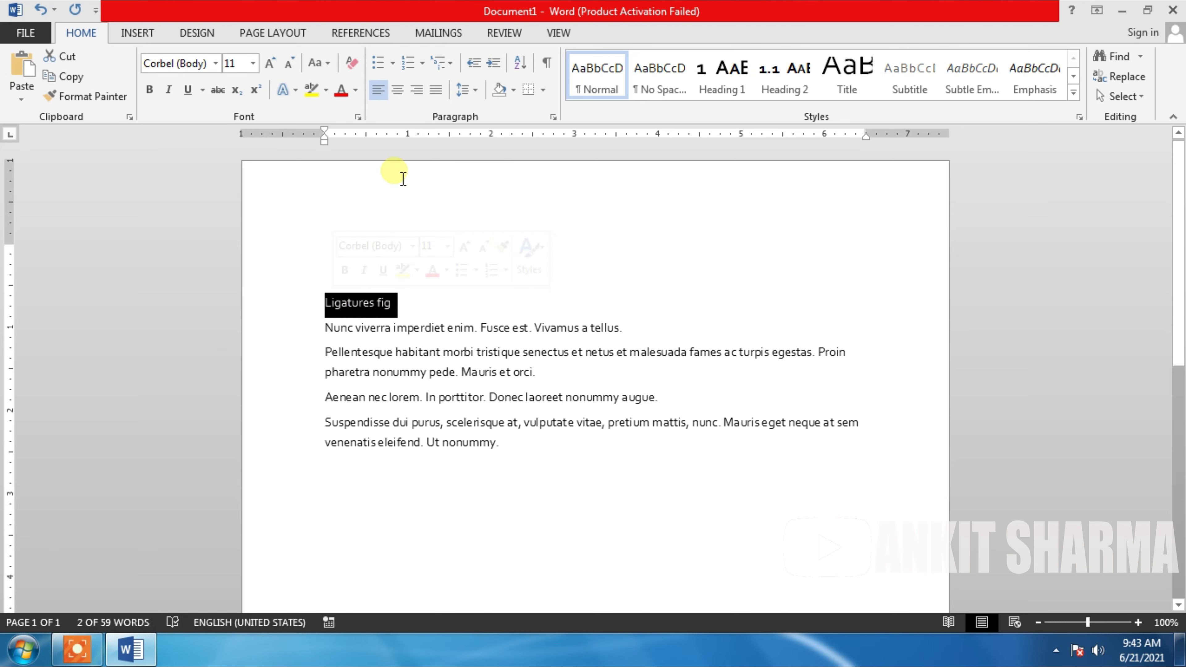
key(ctrl+shift+period)
key(ctrl+shift+period)
key(ctrl+shift+period)
key(ctrl+shift+period)
key(ctrl+shift+period)
key(ctrl+shift+period)
key(ctrl+shift+period)
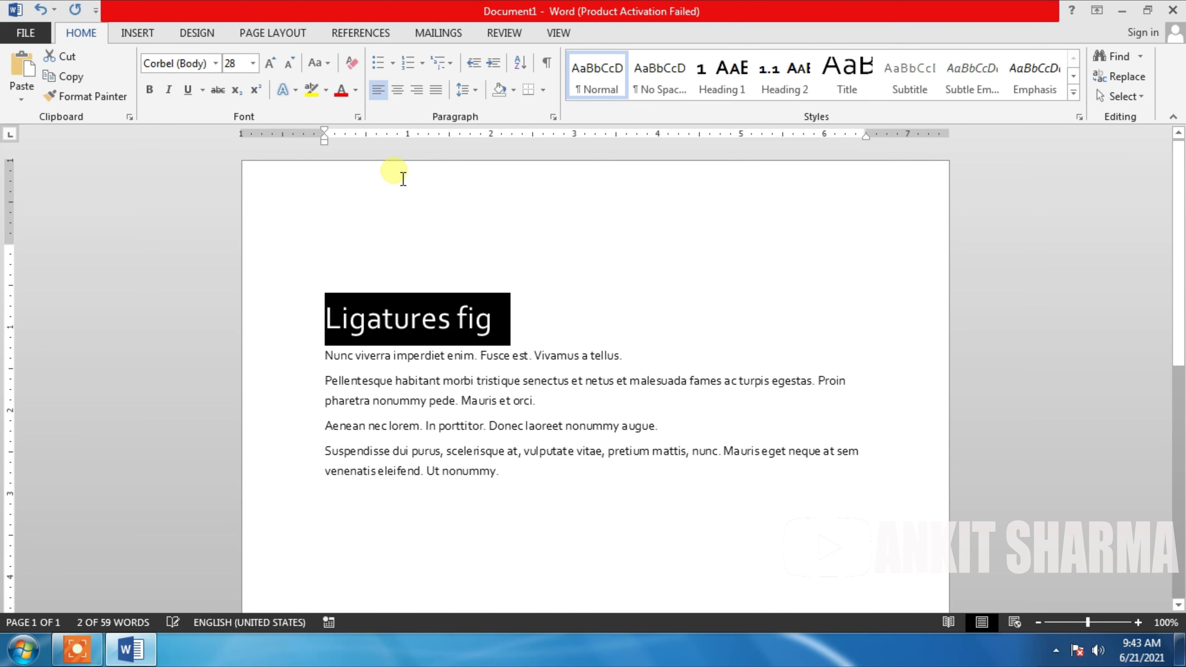
- Apply Historical and Discretionary ligatures to the Ligatures fig line
click(359, 118)
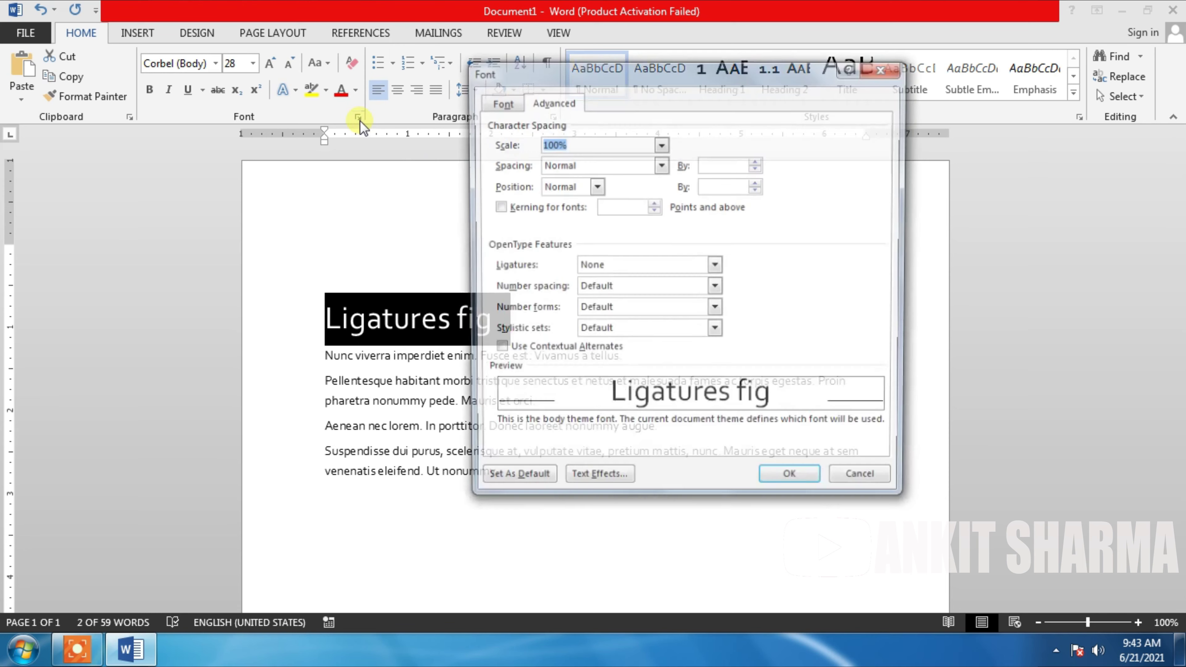
click(718, 268)
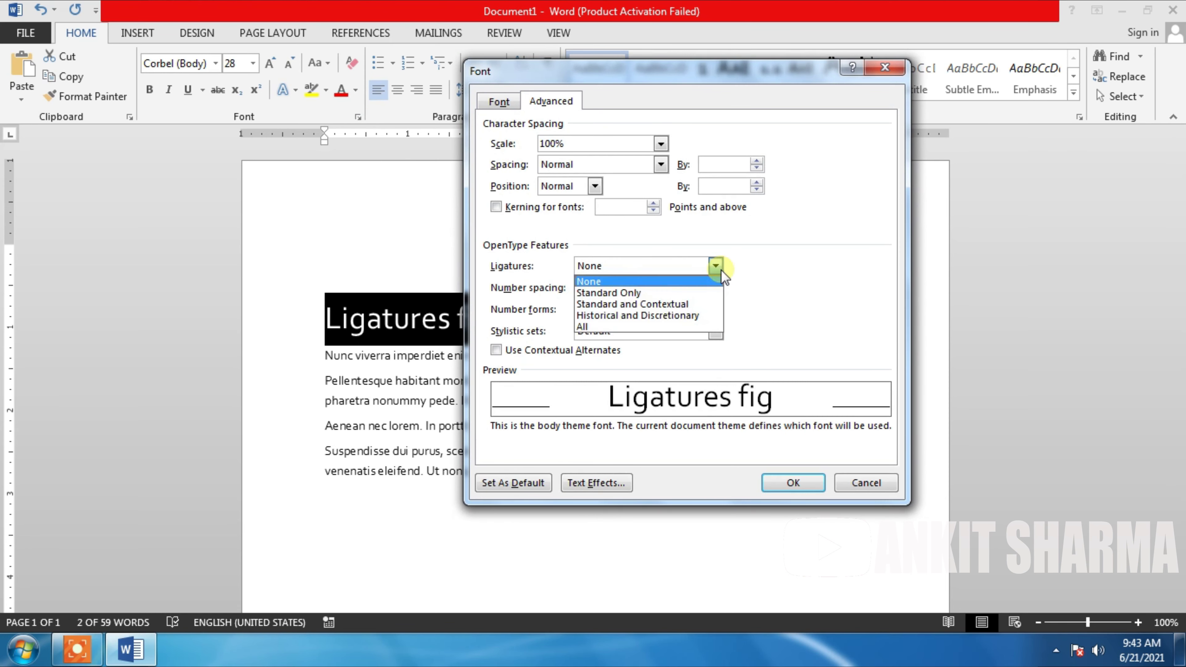
click(683, 320)
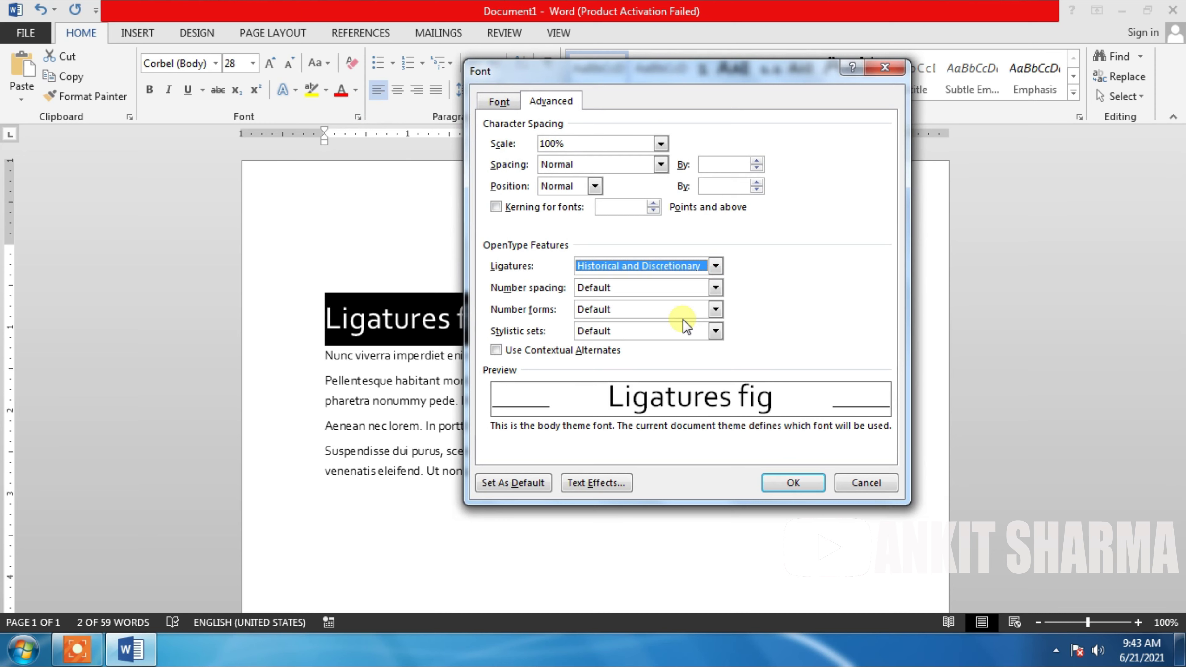
click(793, 483)
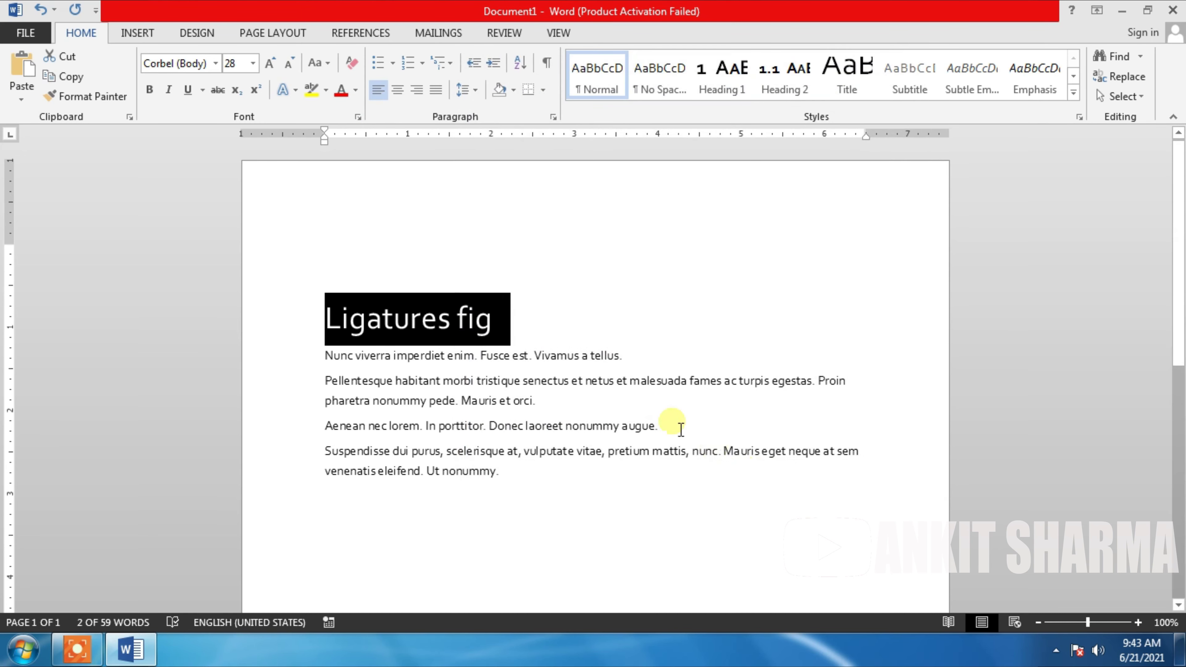
- Switch the line to All ligatures and turn on kerning for fonts 36 pt and above
click(359, 118)
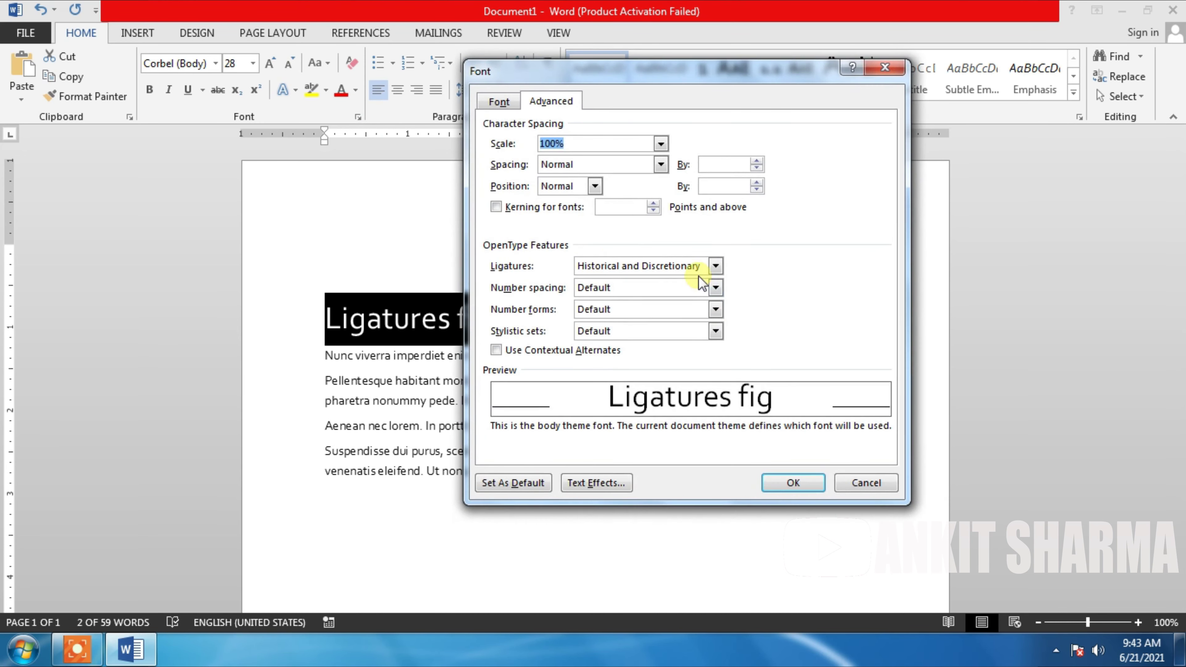
click(715, 266)
click(691, 328)
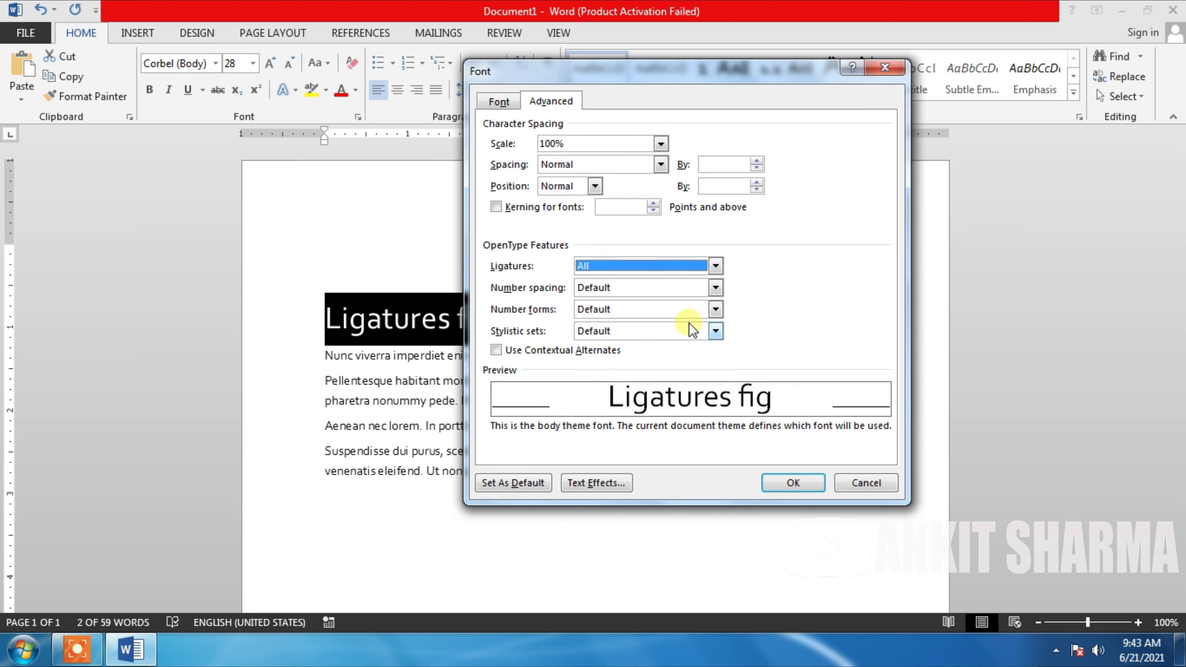
click(496, 207)
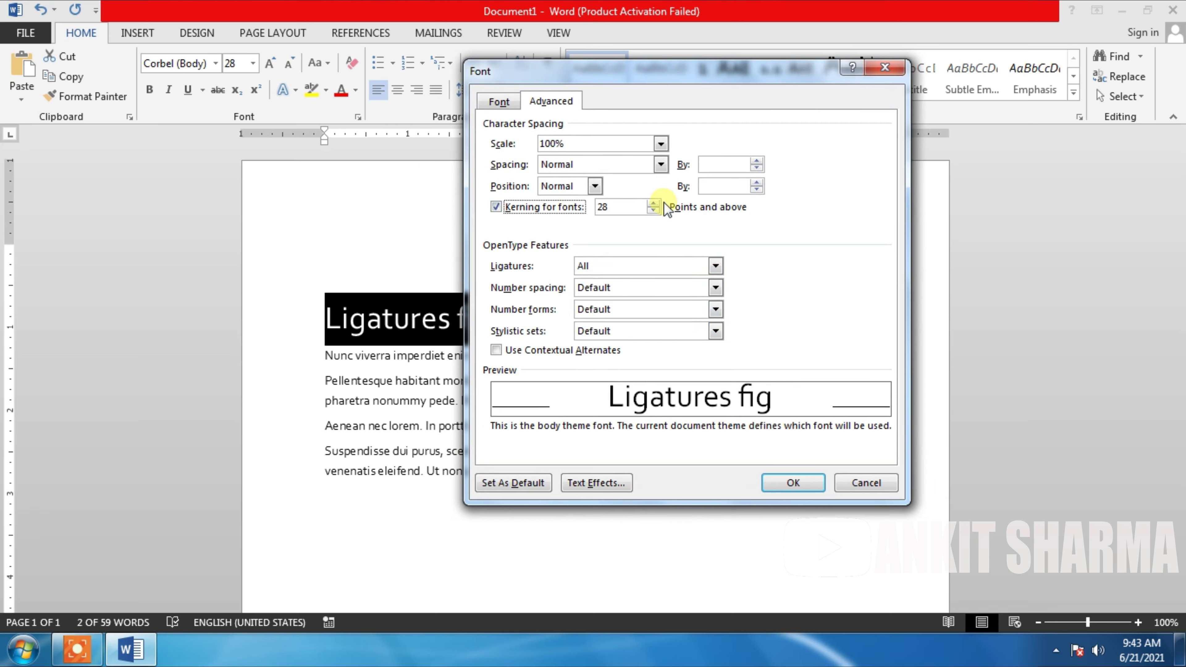
click(652, 203)
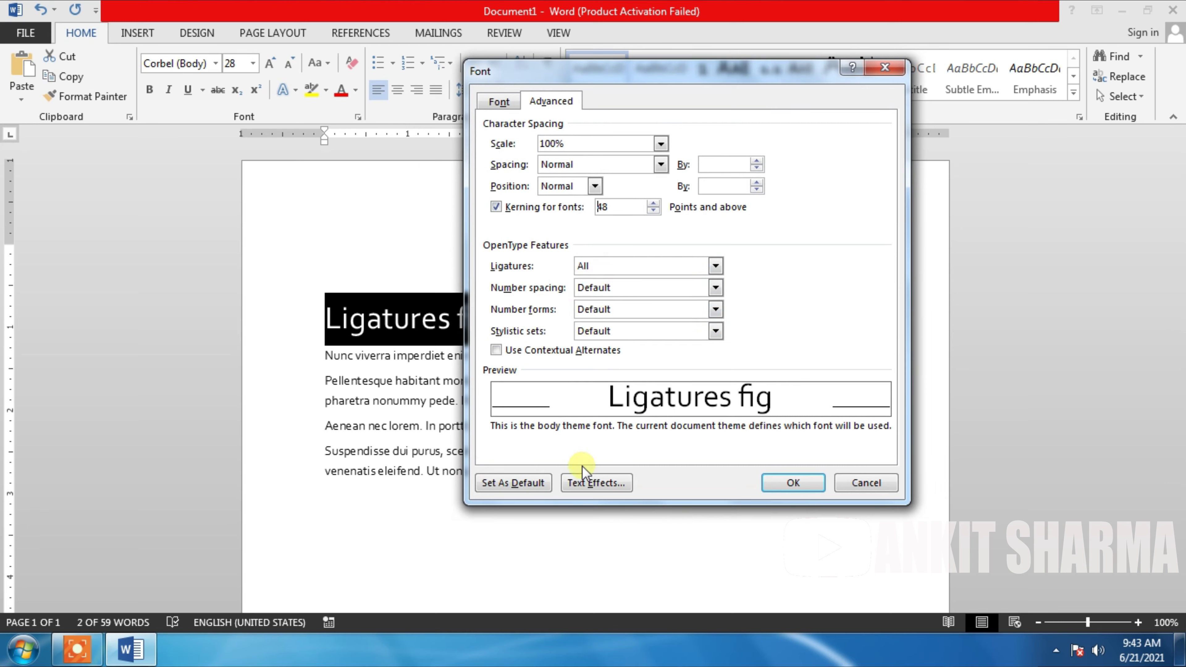
click(794, 482)
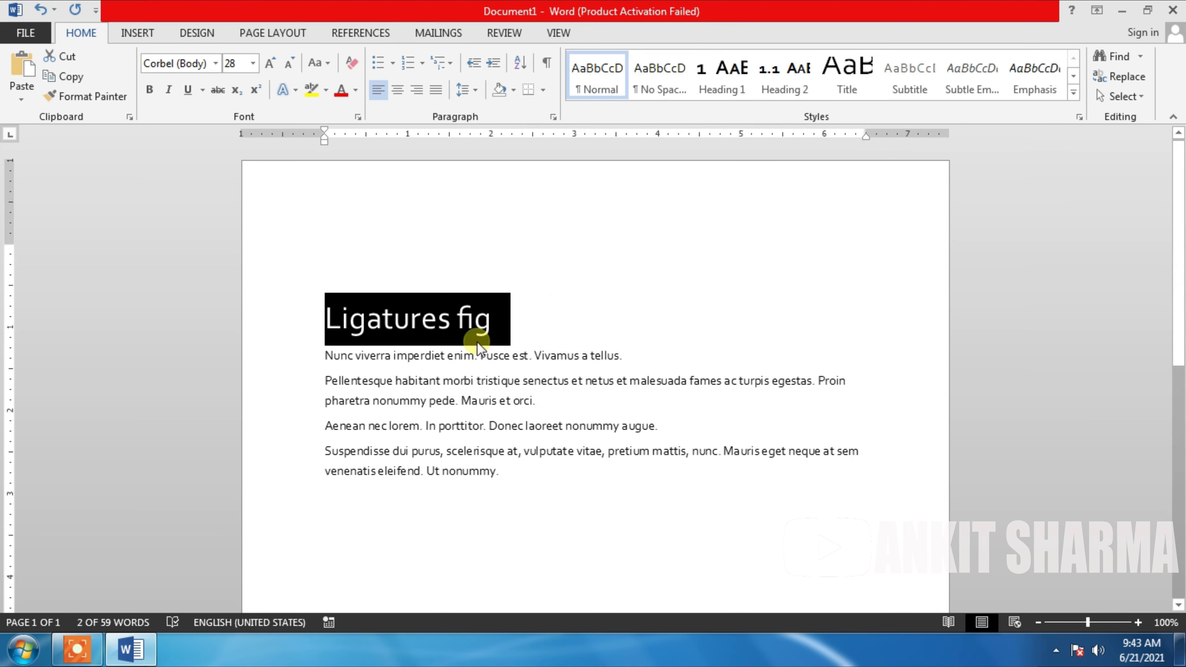
- Reselect the Ligatures fig heading and set its ligatures to None
click(468, 327)
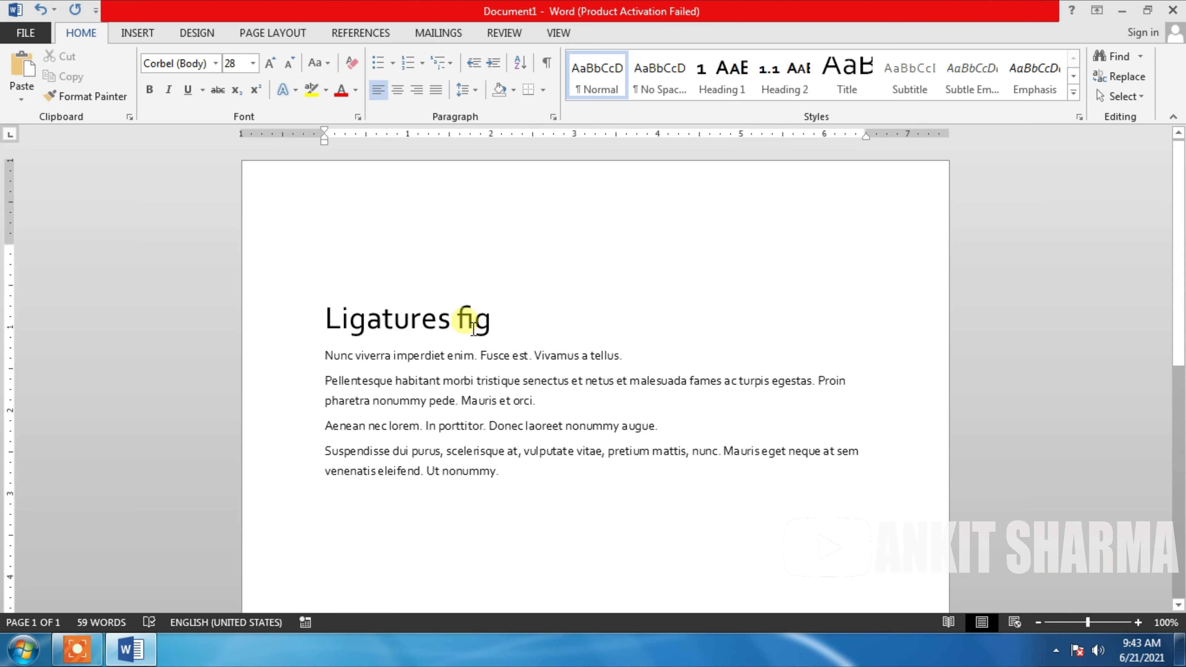
drag(507, 323, 400, 208)
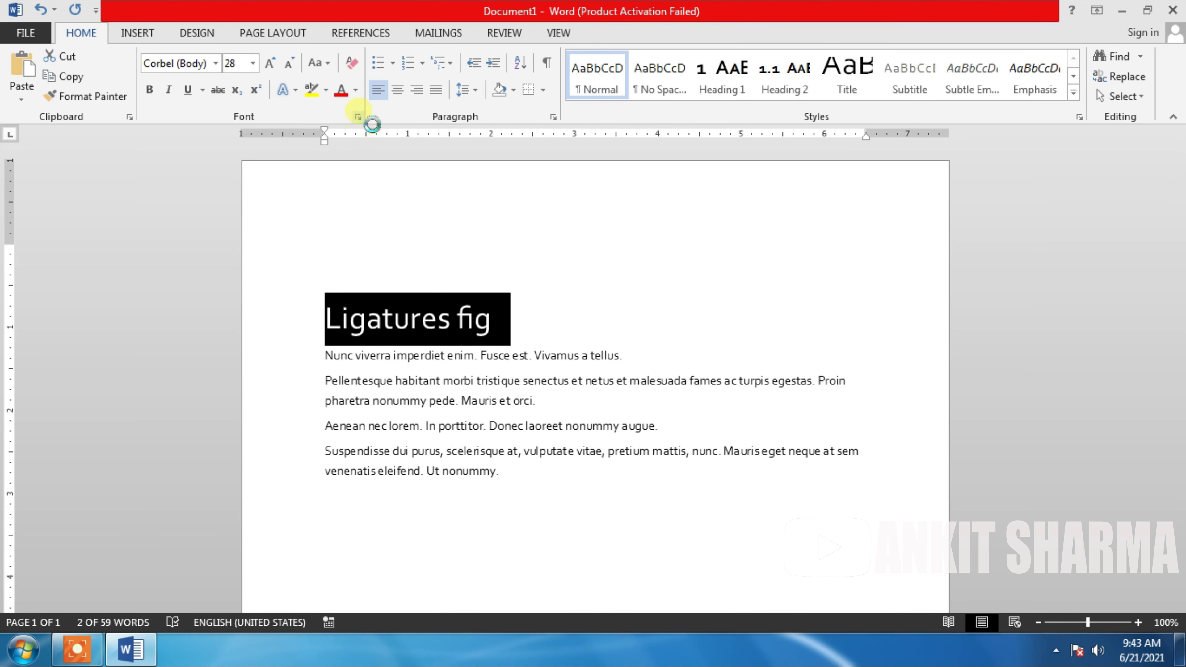
click(357, 116)
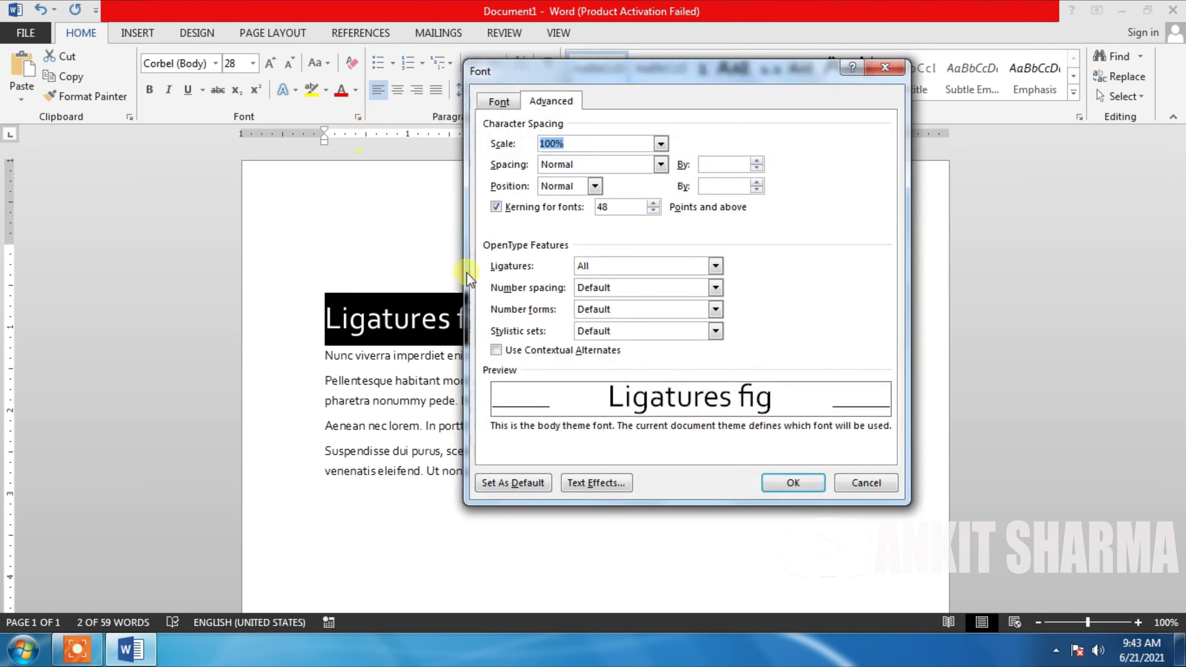
click(715, 266)
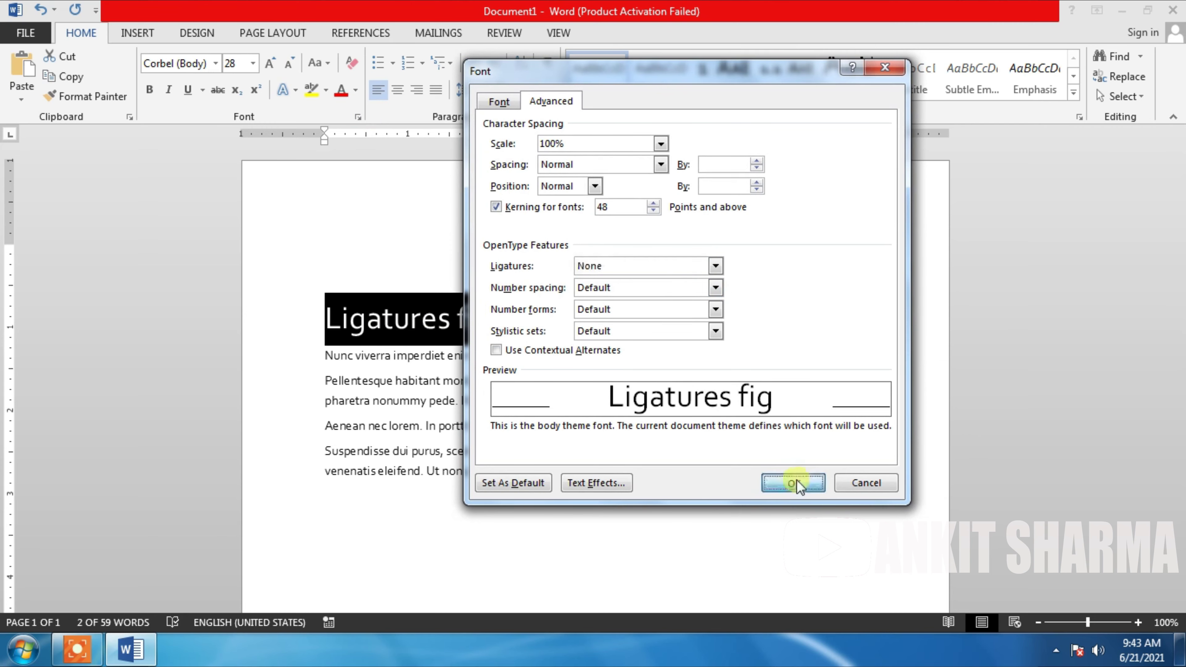
click(789, 483)
click(484, 334)
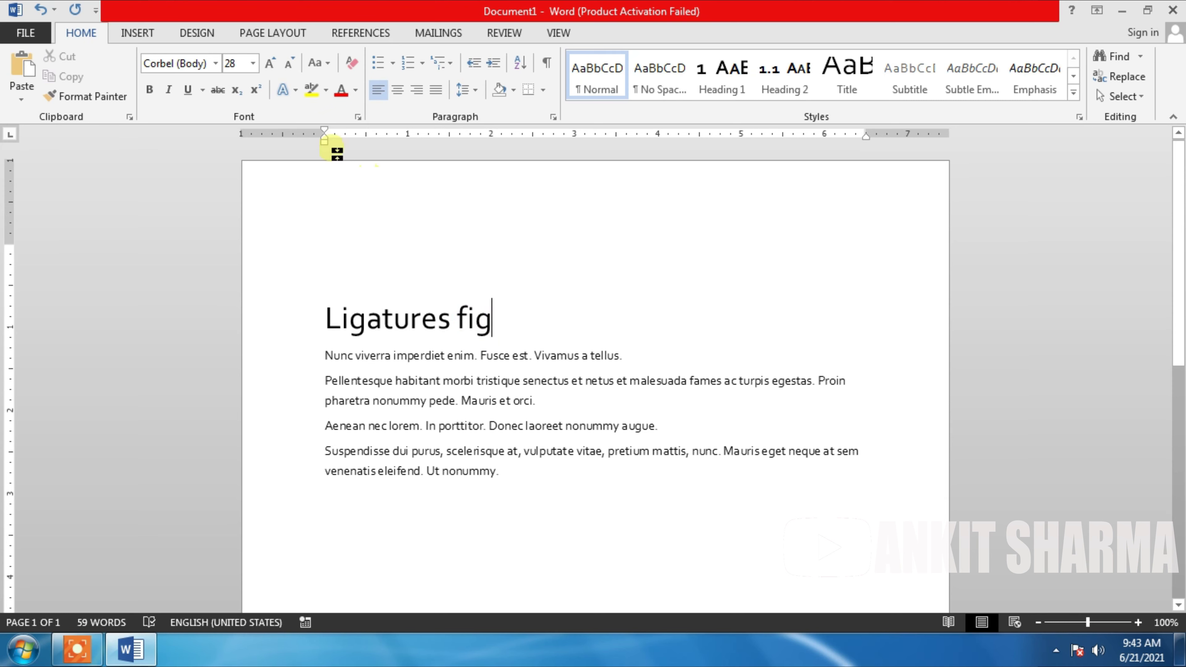
- Recheck the heading's font settings without changes, then select all document text
click(358, 117)
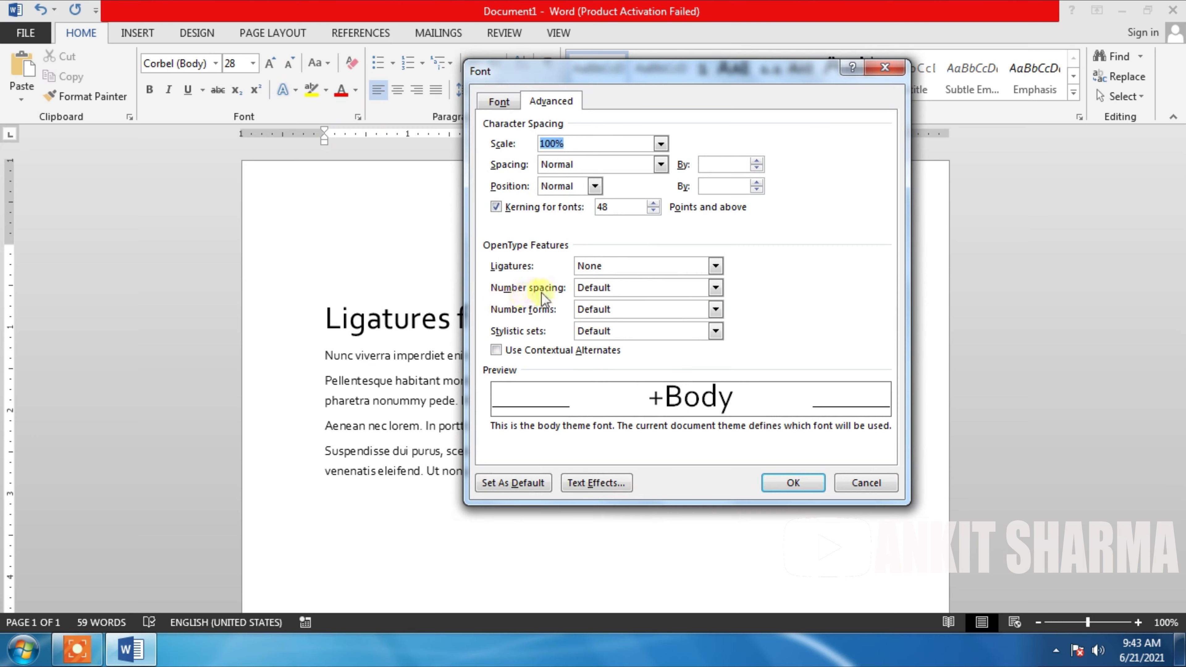
click(794, 484)
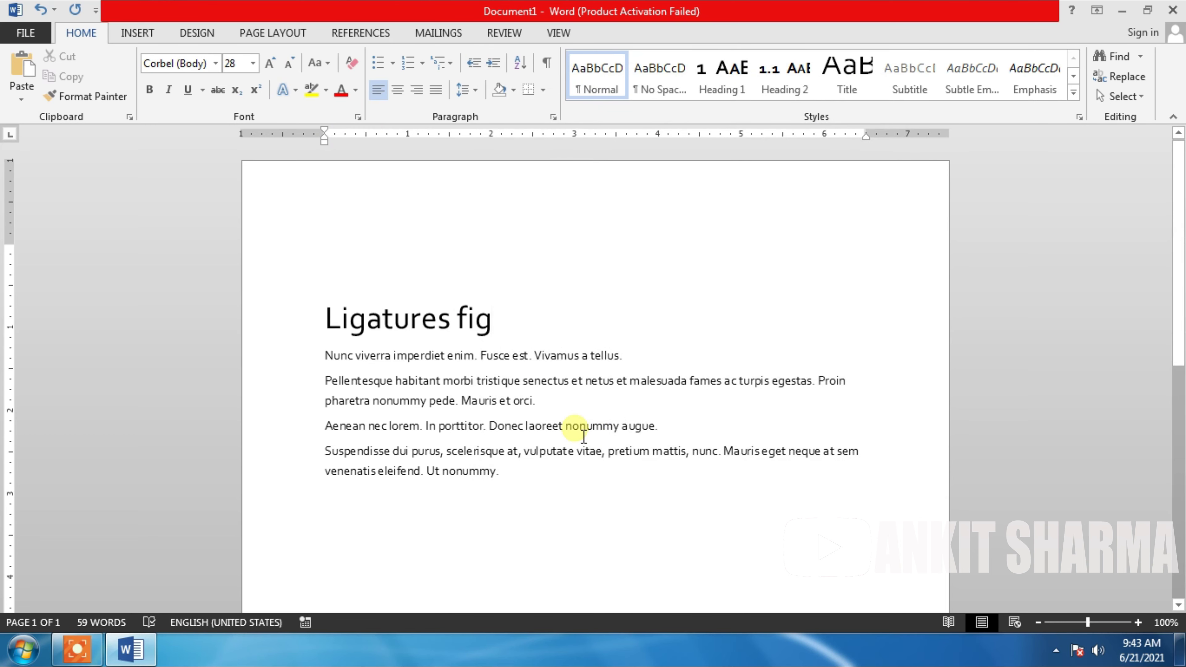
key(ctrl+a)
key(Delete)
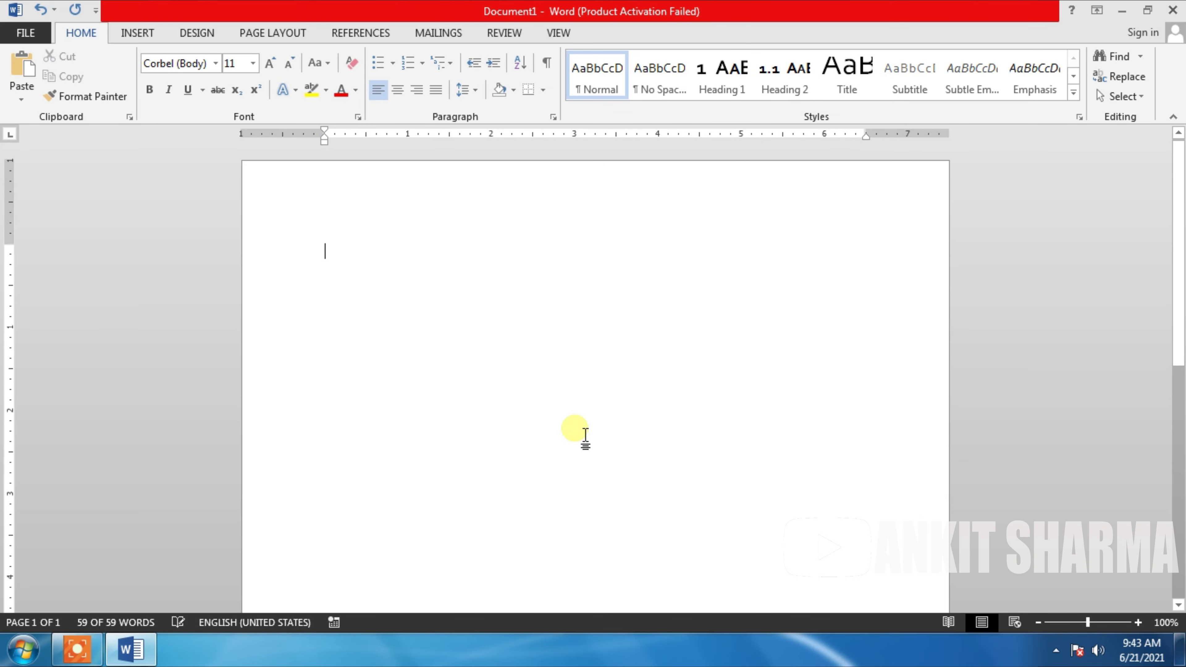
text(64646465465465465)
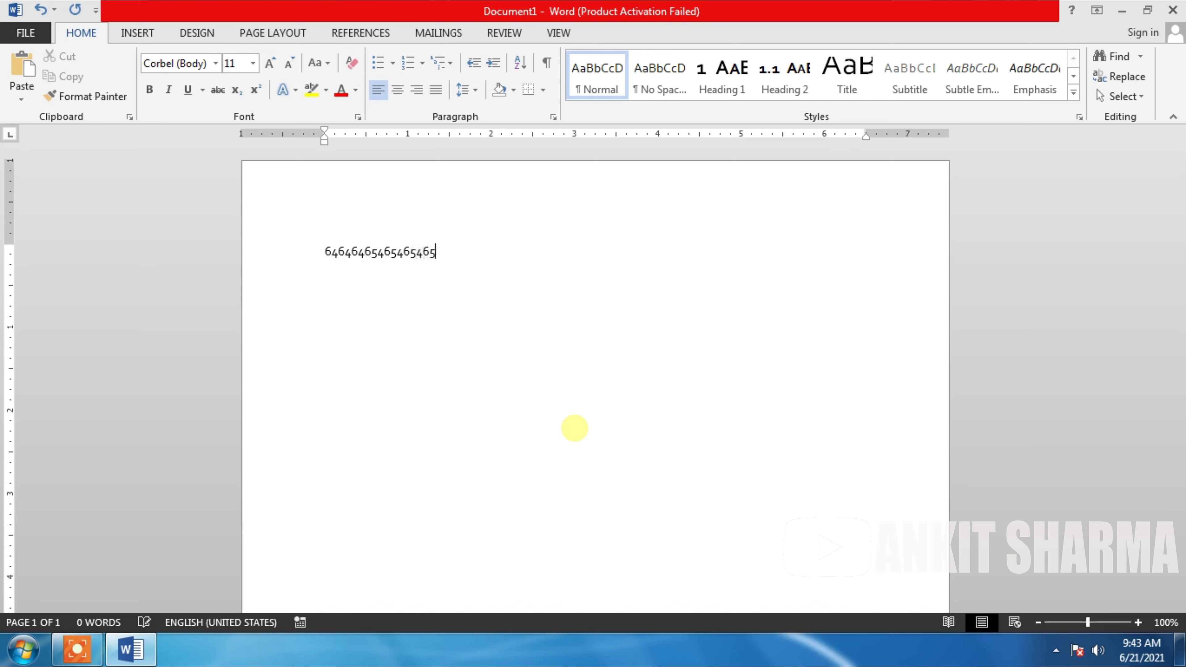
mouse_move(456, 253)
mouse_down()
mouse_move(401, 269)
mouse_move(288, 271)
mouse_up()
key(ctrl+bracketright)
key(ctrl+bracketright)
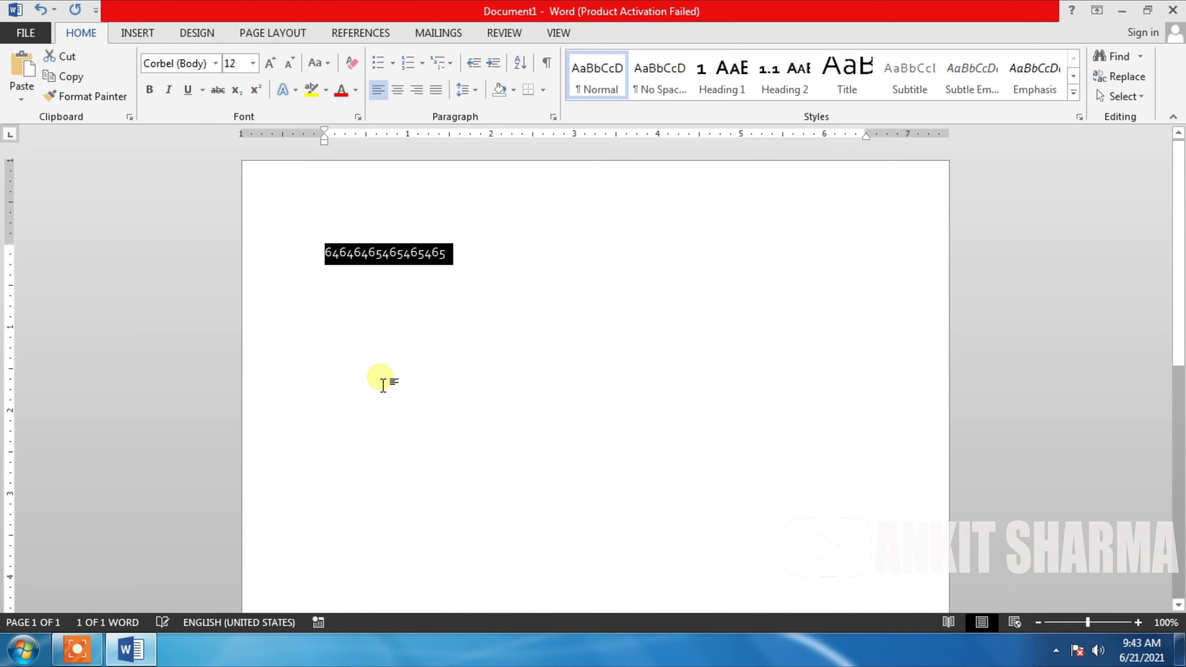
key(ctrl+bracketright)
key(ctrl+bracketright)
key(ctrl+bracketright)
key(ctrl+bracketright)
key(ctrl+bracketright)
key(ctrl+bracketright)
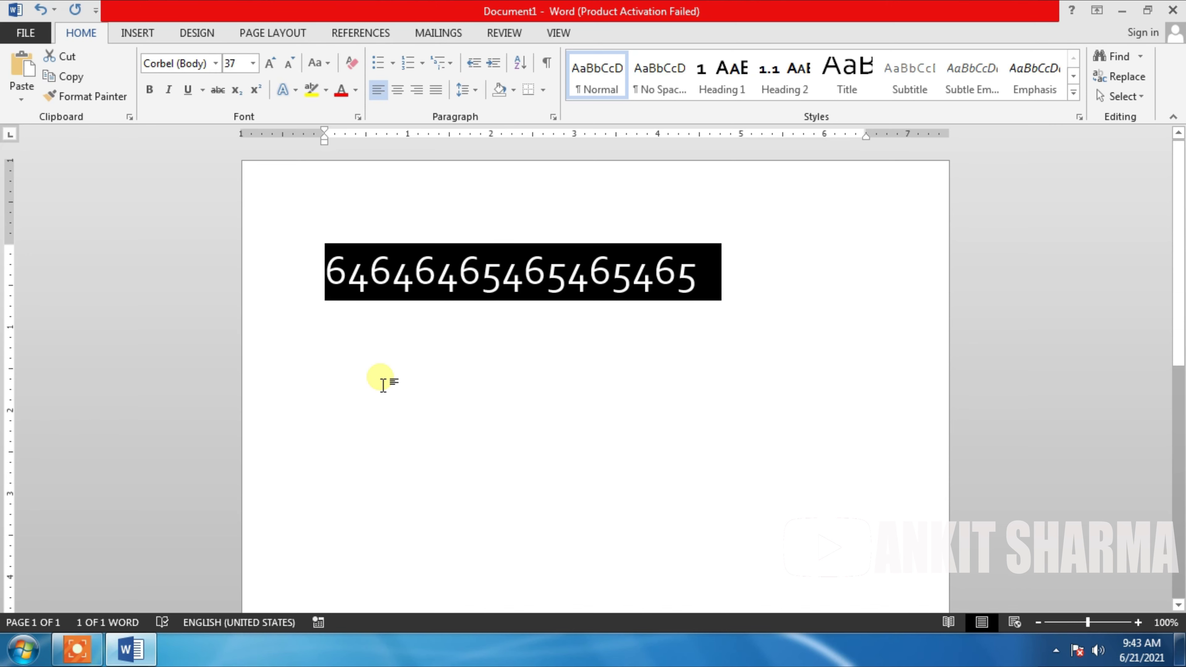
- Reselect the whole 37 pt digit string and bring up its advanced font settings
click(484, 304)
drag(727, 281, 672, 285)
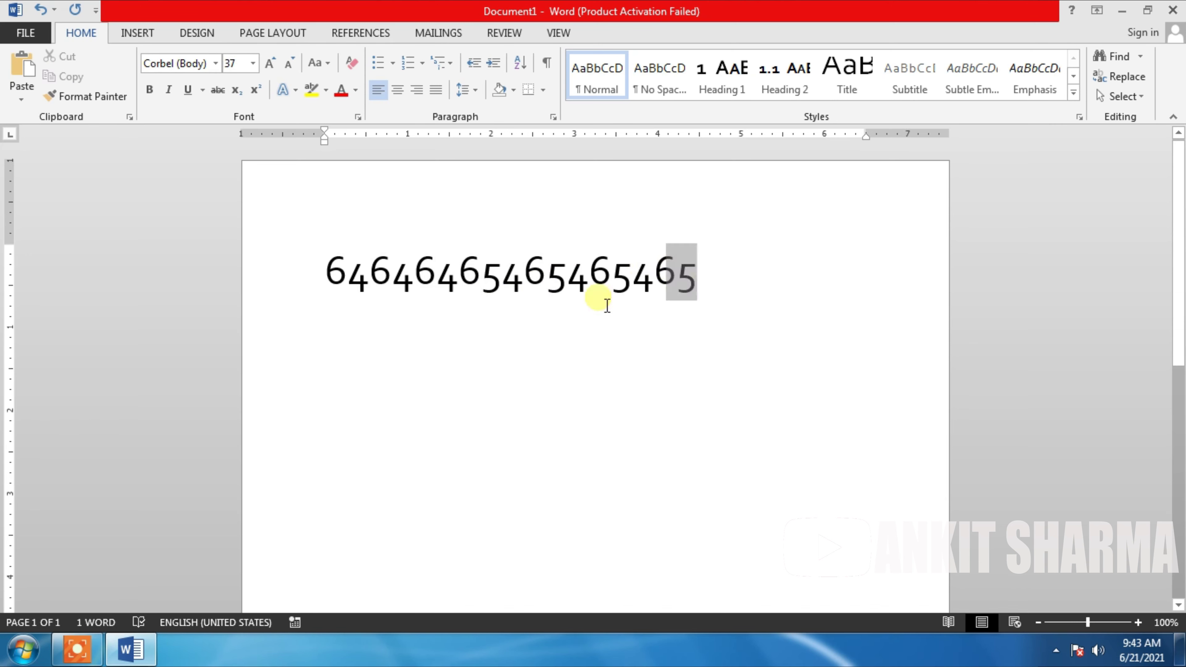
drag(607, 305, 331, 334)
click(357, 117)
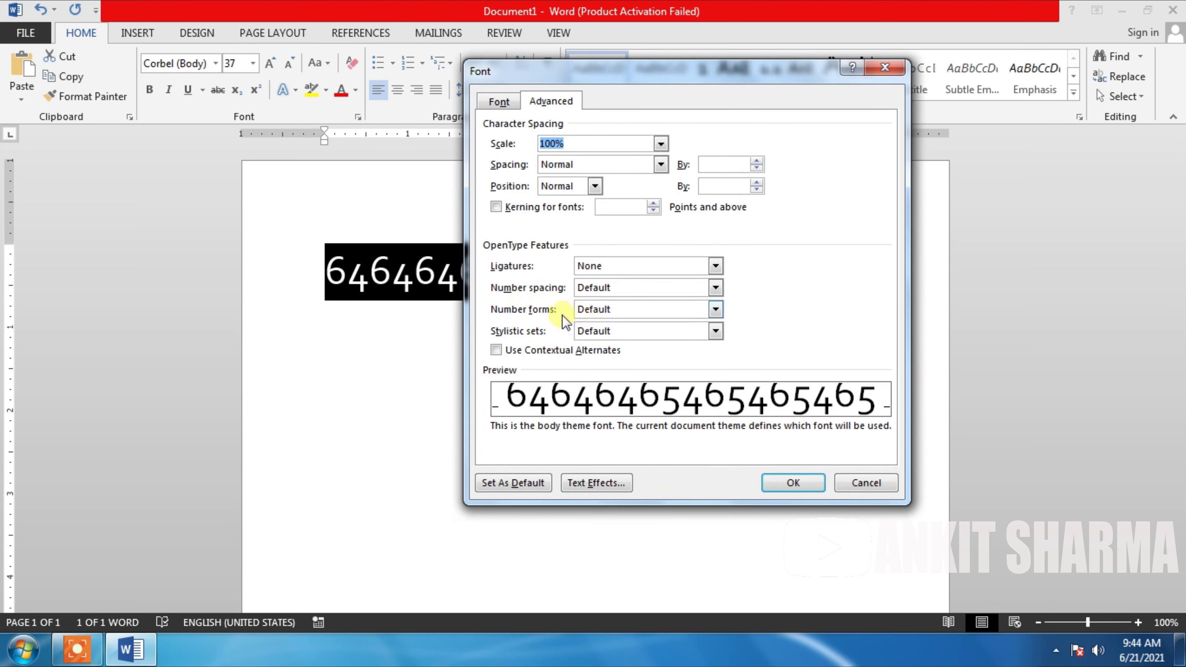
- Set the digit string's number spacing to Tabular in the Font dialog's Advanced settings
click(712, 288)
click(696, 313)
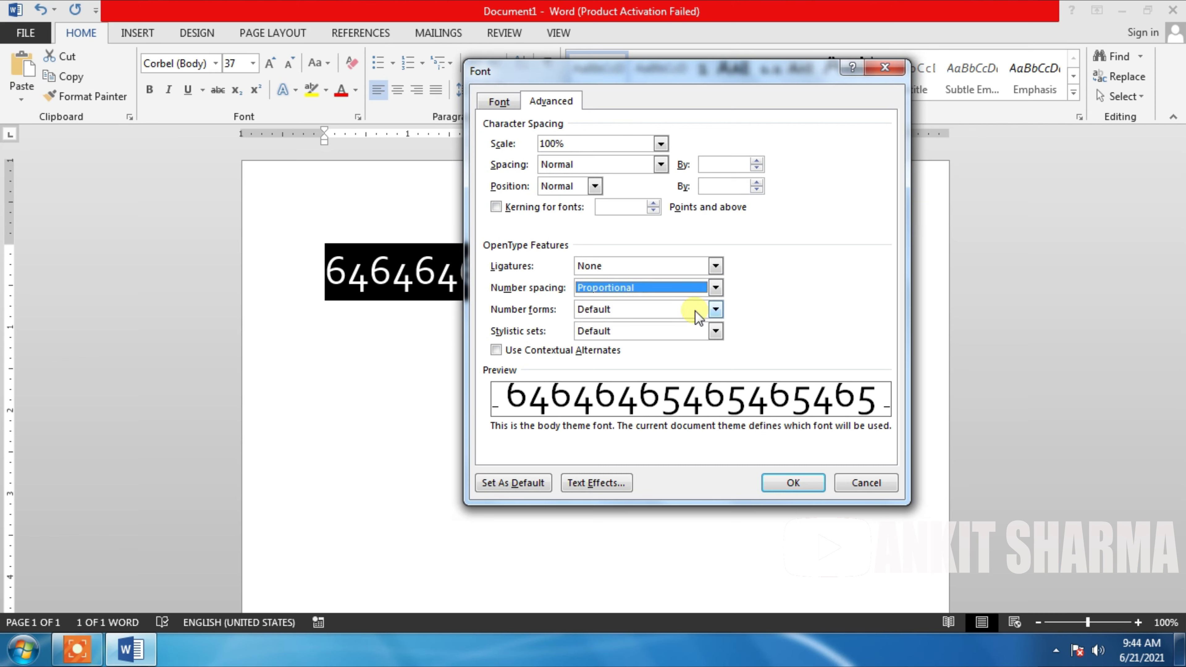
click(714, 288)
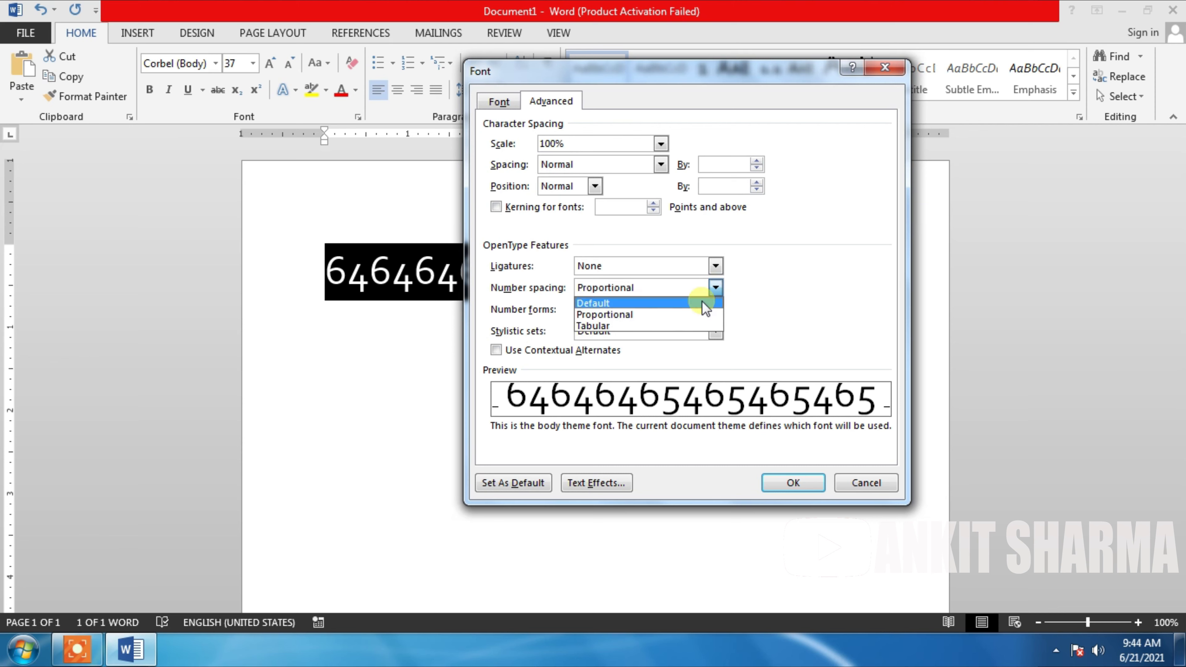
click(682, 323)
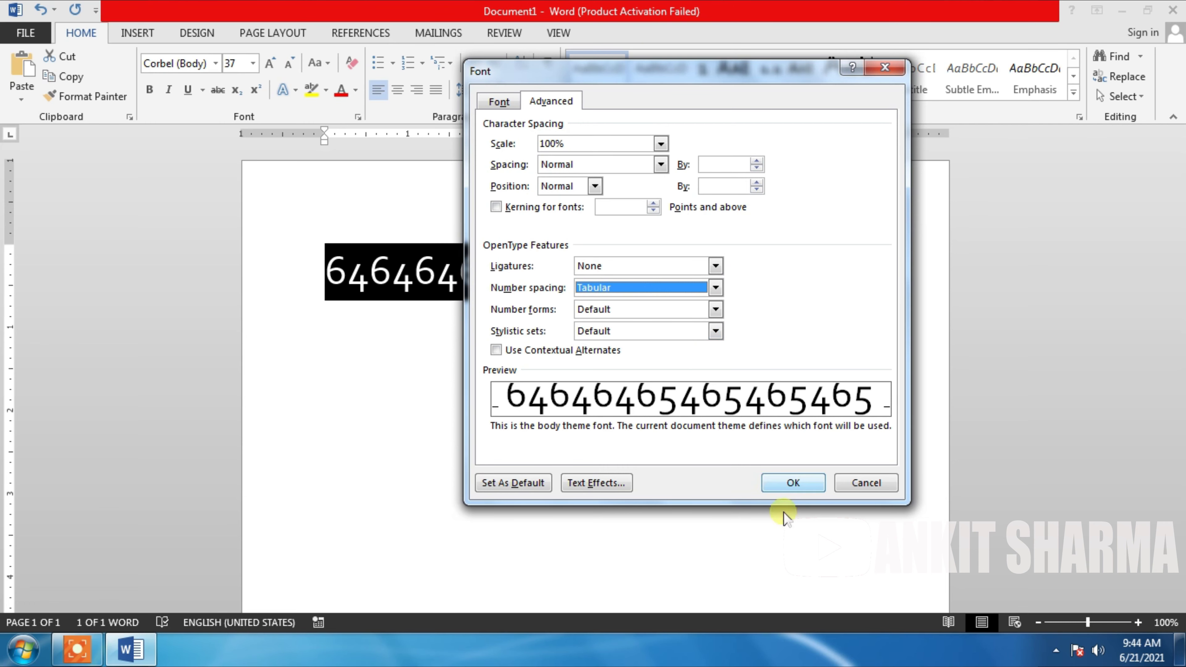
click(790, 489)
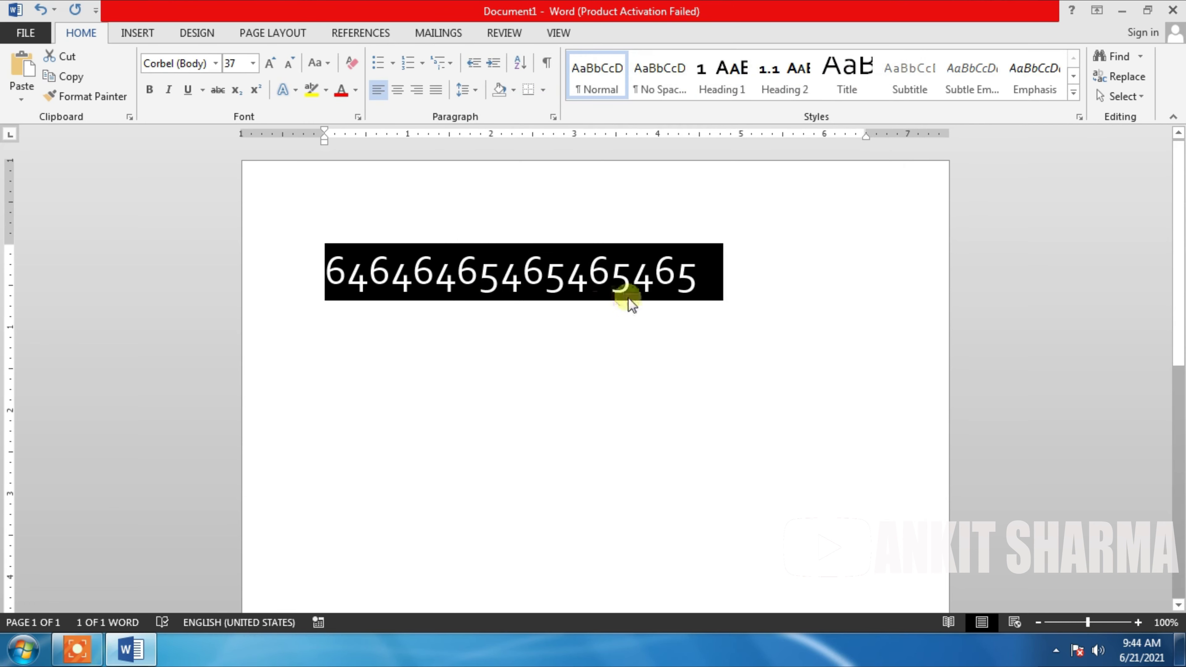
- Change the digits' number forms to Lining
click(357, 116)
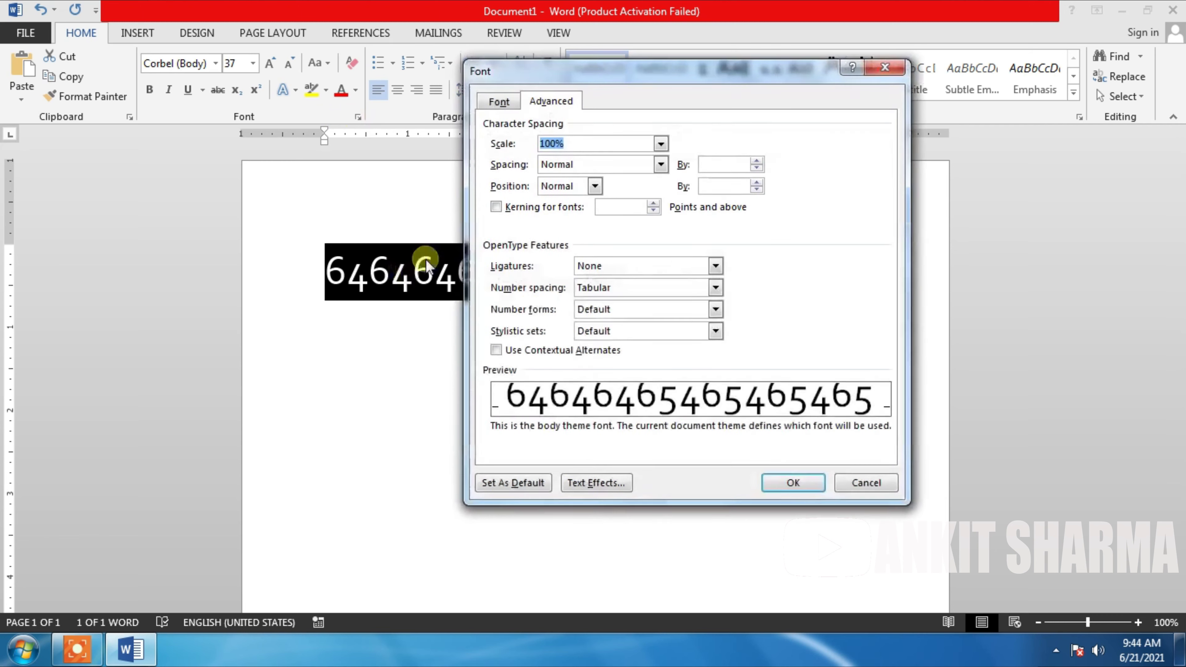
click(720, 307)
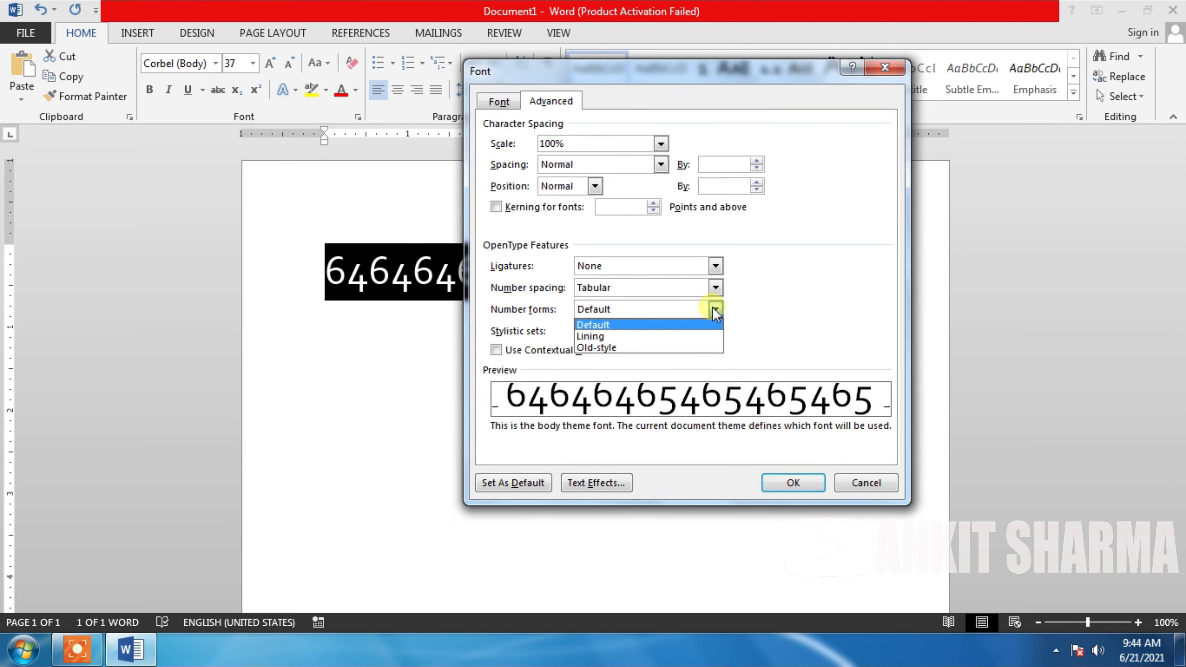
click(696, 335)
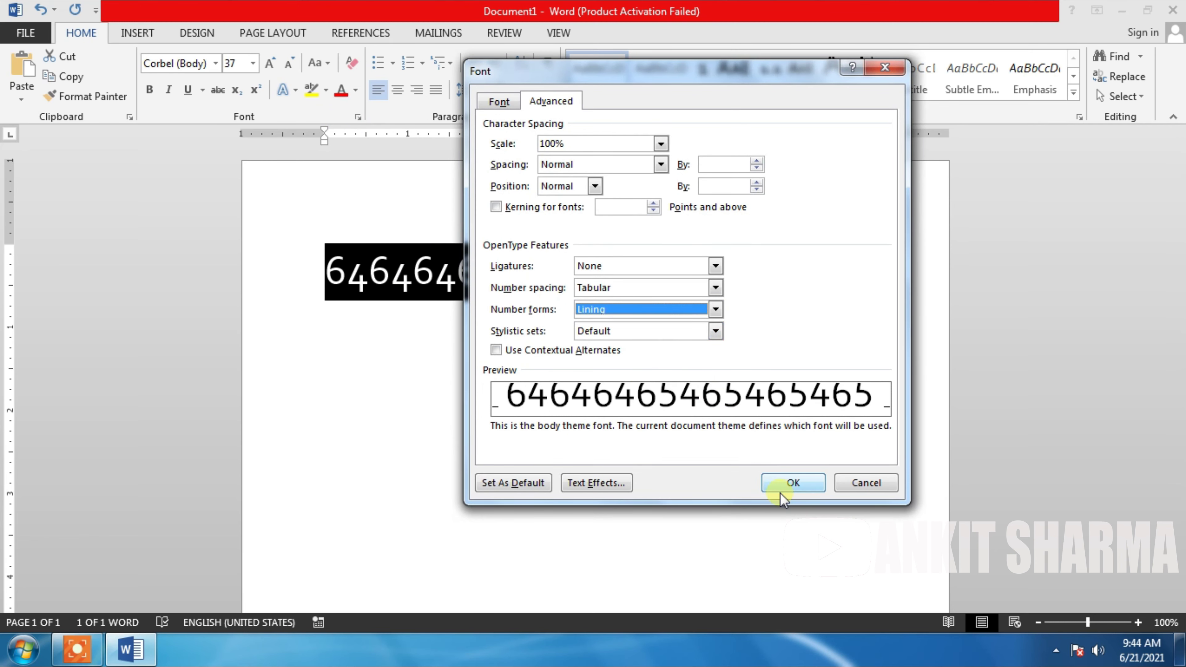
click(785, 486)
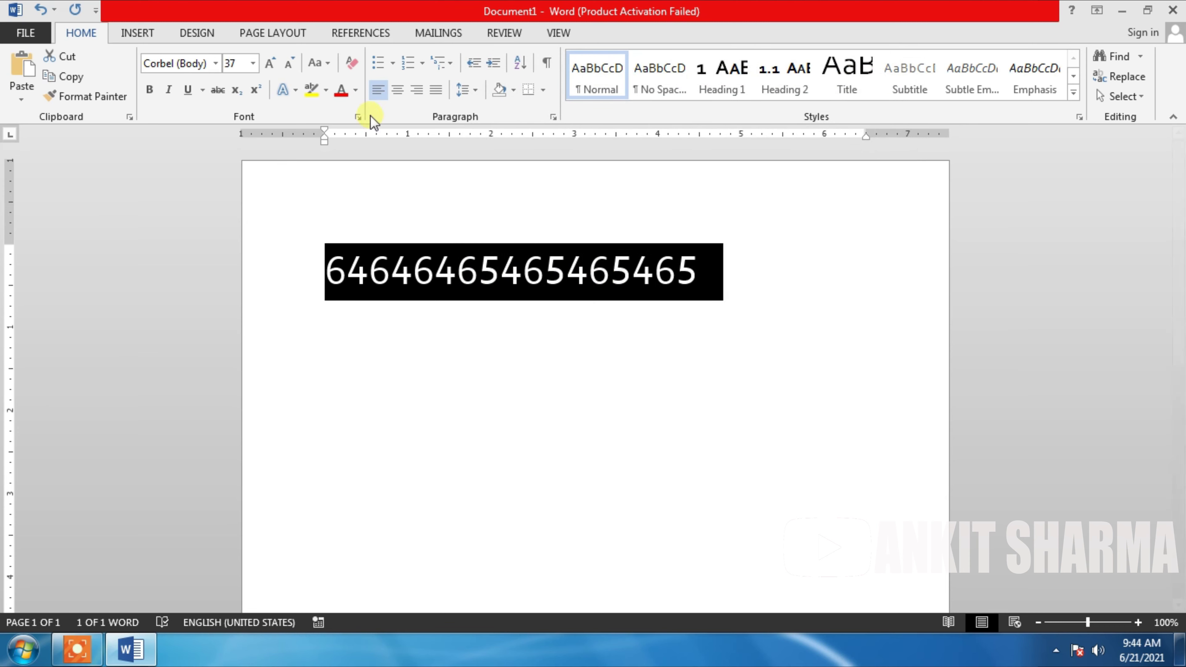
- Keep Lining number forms, apply stylistic set 4 to the digits, and view the result
click(358, 117)
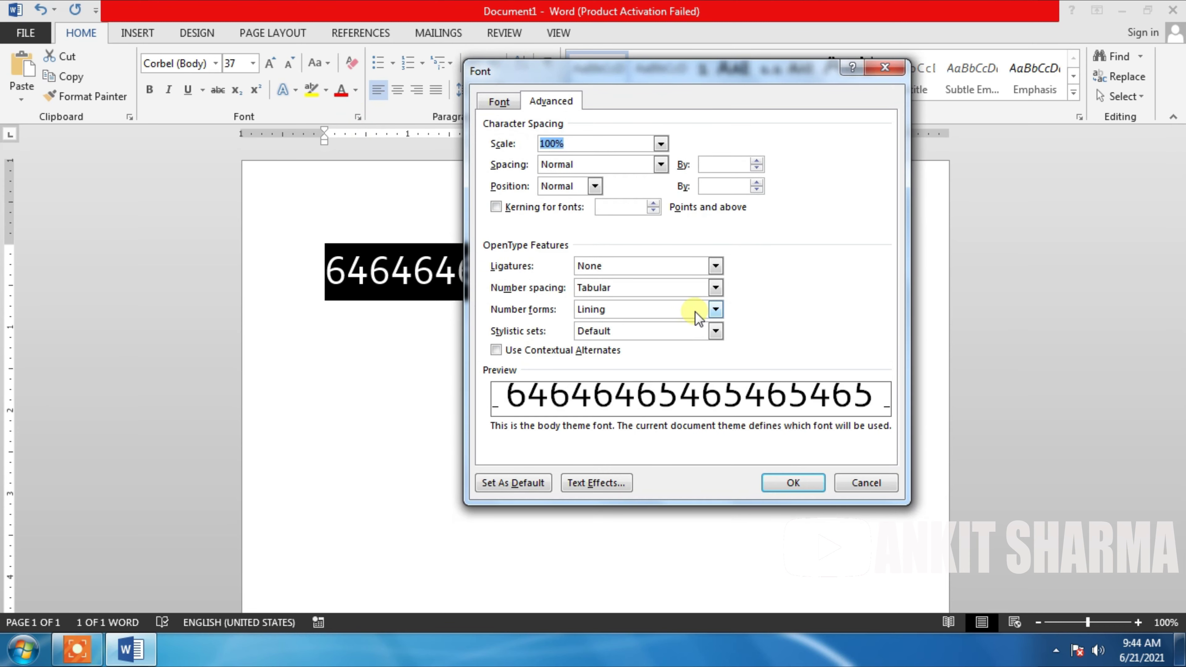
click(715, 309)
click(682, 343)
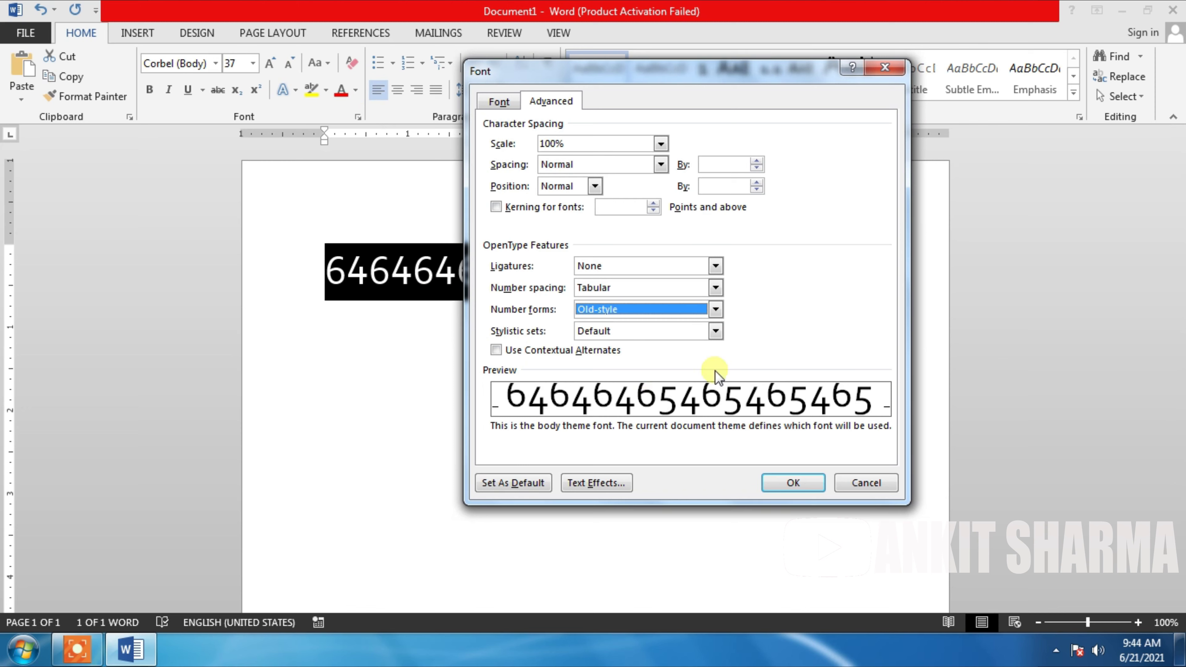
click(716, 309)
click(654, 336)
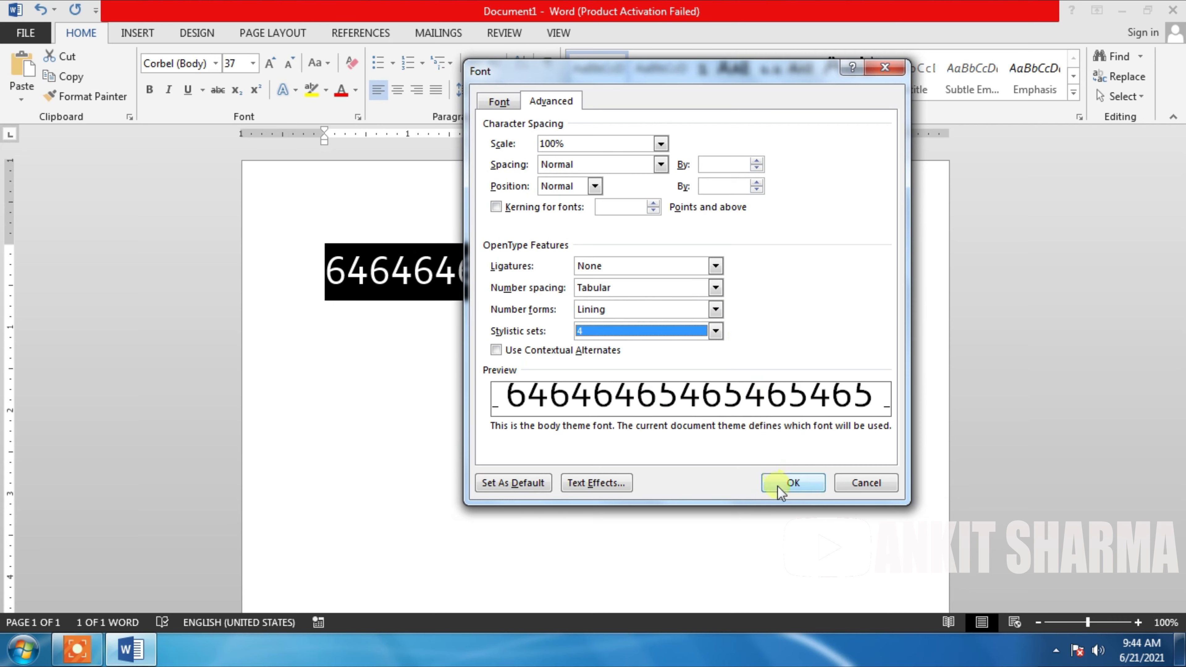
click(793, 482)
click(589, 277)
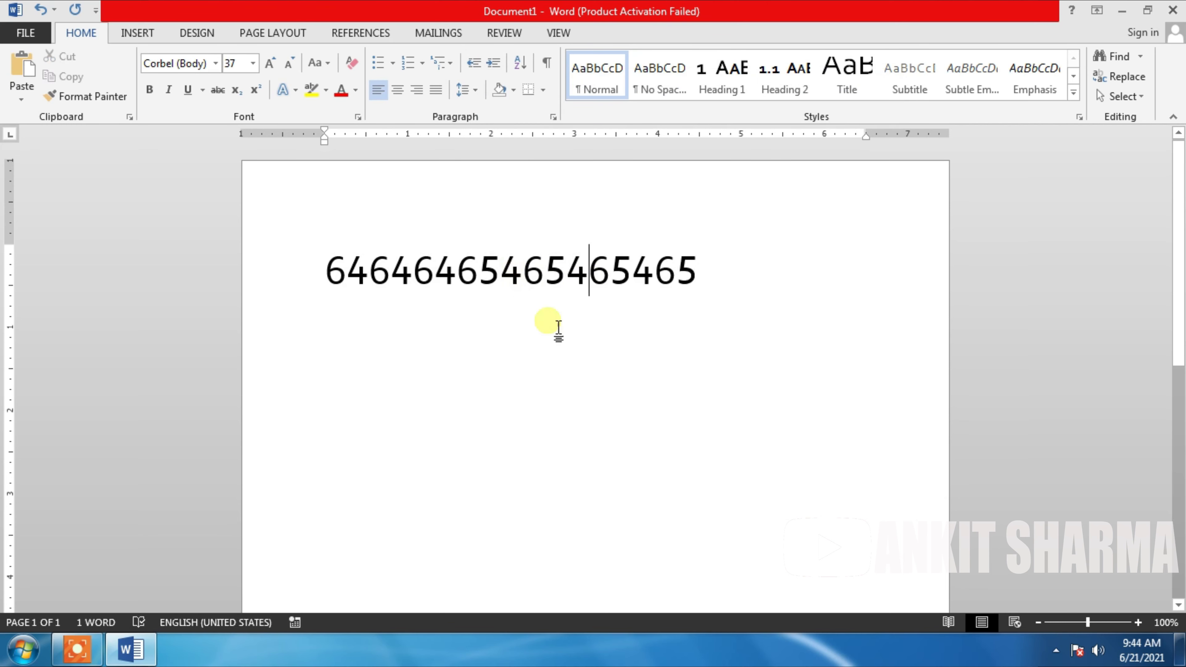